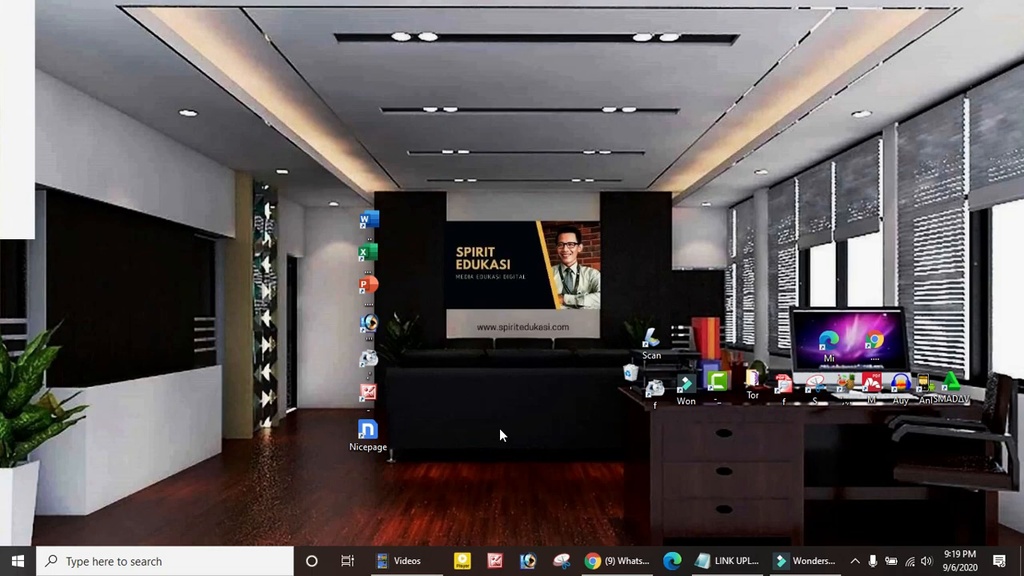
Restore the File Explorer window showing the Videos folder from the taskbar
{"action": "left_click", "coordinate": [407, 560]}
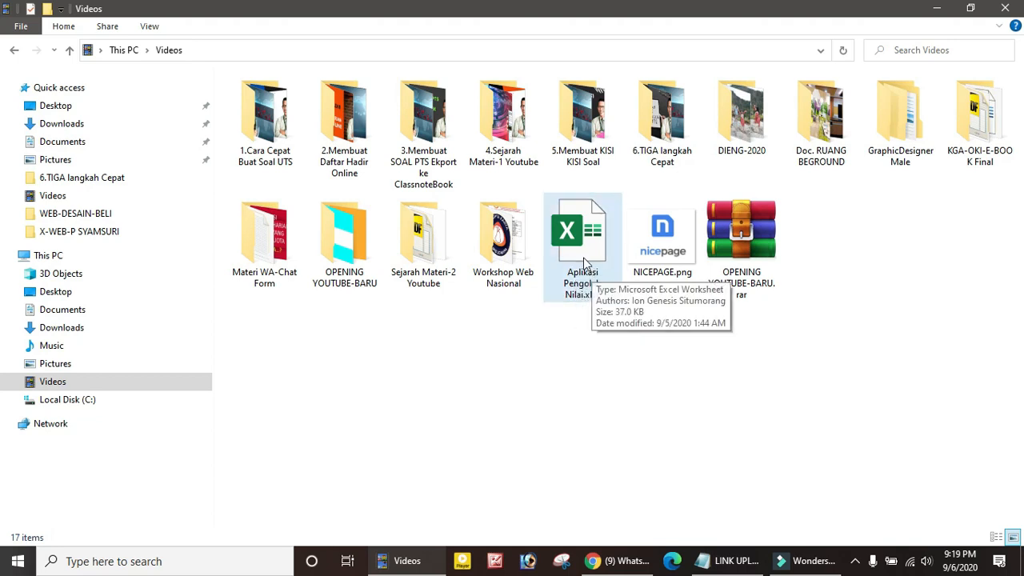
Open Aplikasi Pengolah Nilai.xlsx from the Videos folder in Excel
{"action": "left_click", "coordinate": [586, 252]}
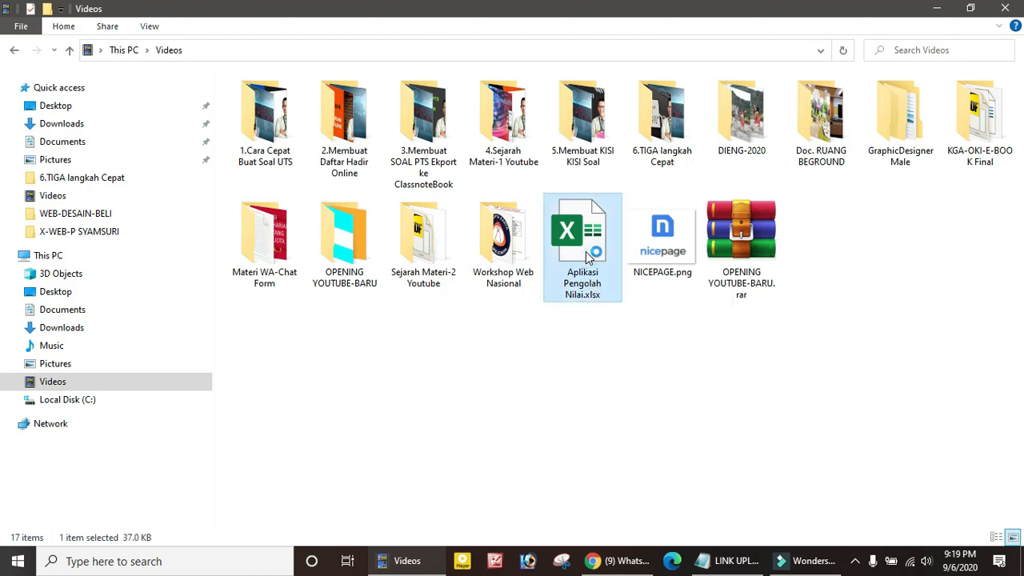
{"action": "double_click", "coordinate": [586, 251]}
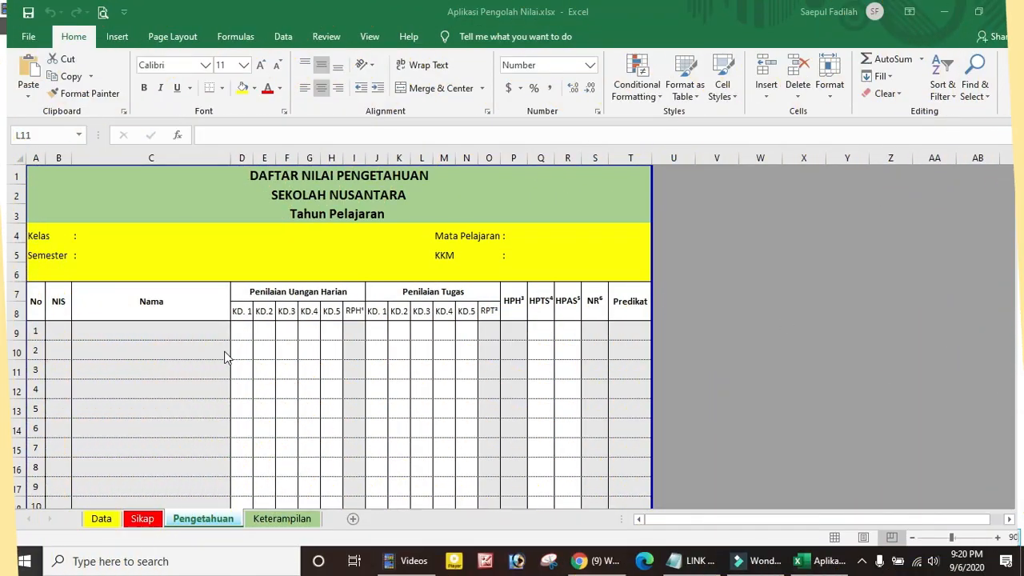
Look over the Data sheet and the Sikap attitude scores sheet
{"action": "scroll", "coordinate": [212, 373], "scroll_direction": "down", "scroll_amount": 11}
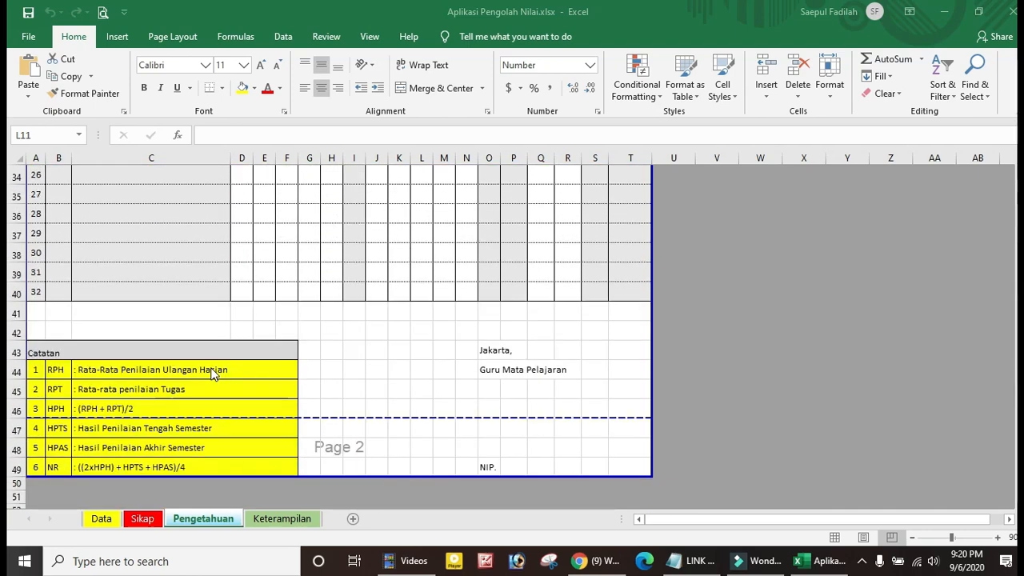
{"action": "scroll", "coordinate": [212, 374], "scroll_direction": "up", "scroll_amount": 3}
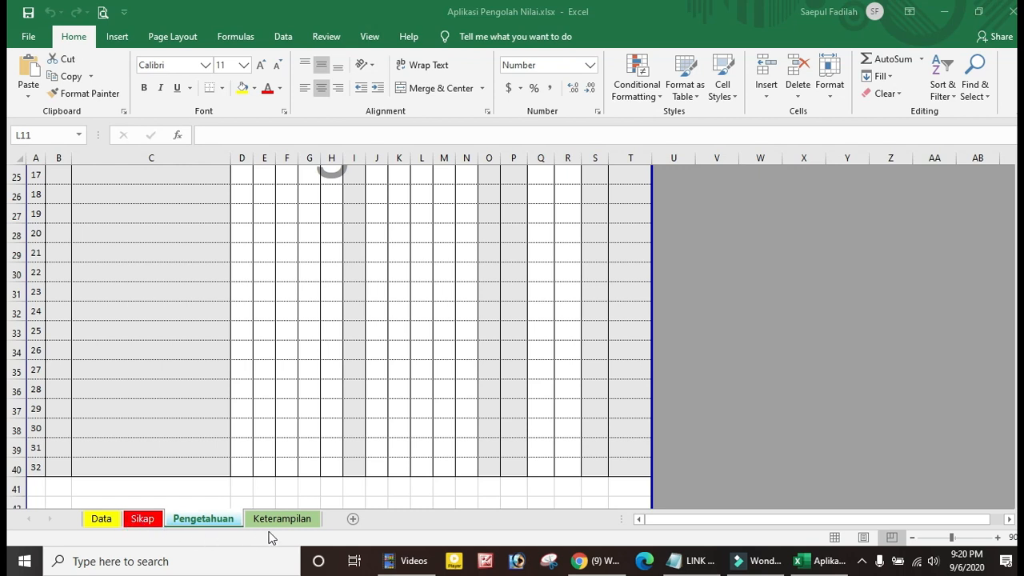
{"action": "left_click", "coordinate": [102, 519]}
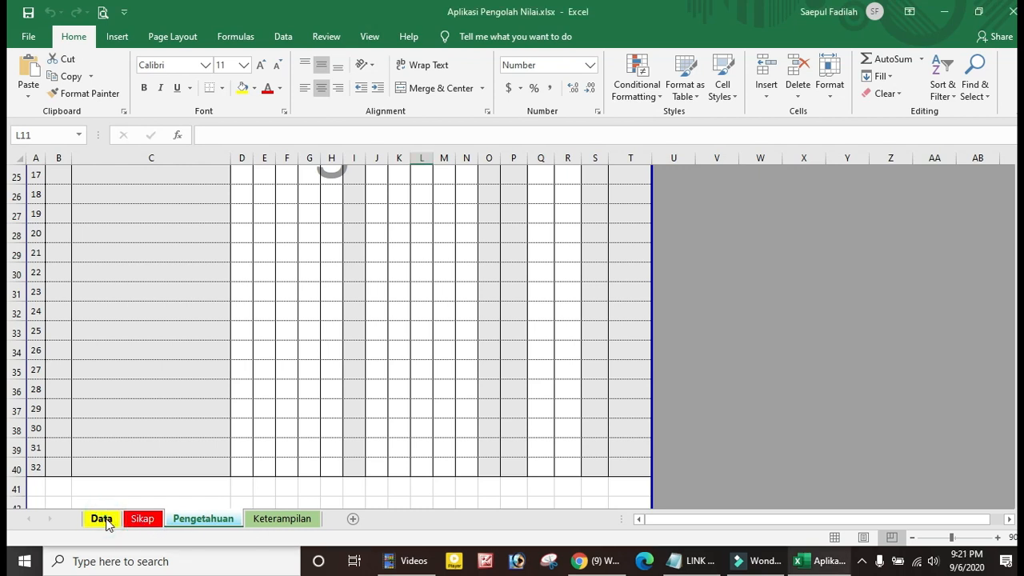
{"action": "left_click", "coordinate": [106, 519]}
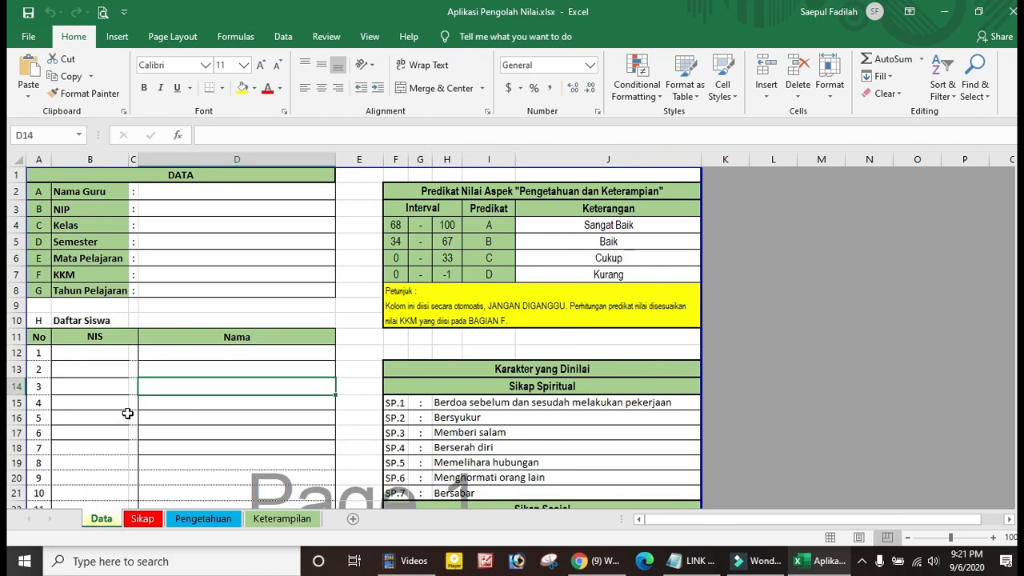
{"action": "left_click", "coordinate": [143, 519]}
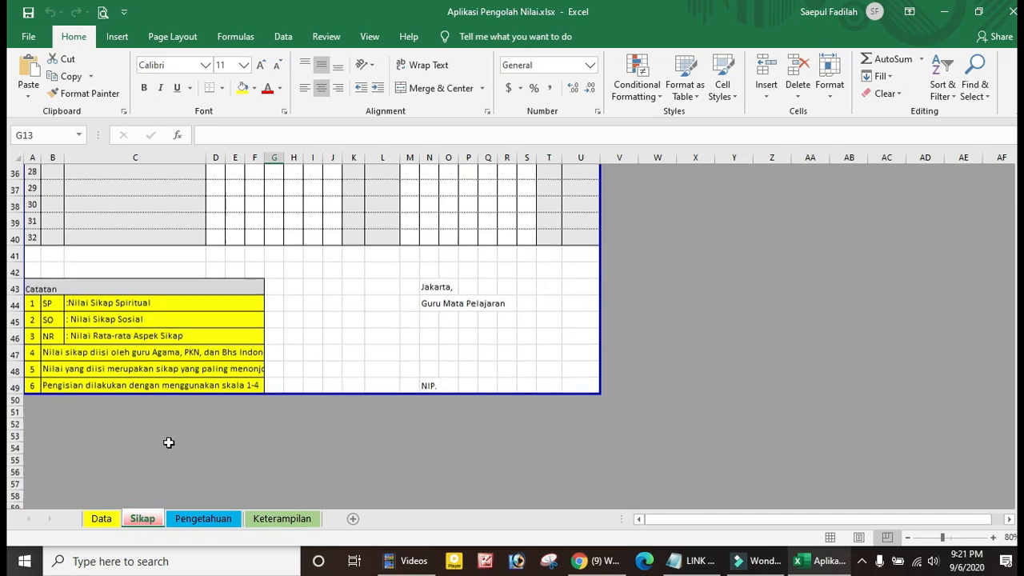
{"action": "scroll", "coordinate": [169, 442], "scroll_direction": "up", "scroll_amount": 8}
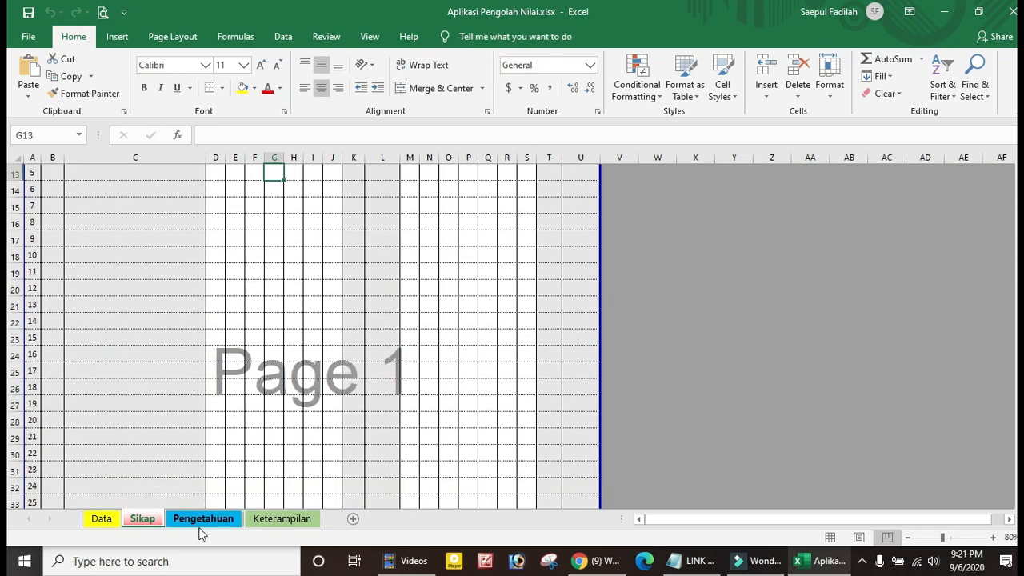
Review the Pengetahuan and Keterampilan score sheets, then return to the Data sheet
{"action": "left_click", "coordinate": [205, 520]}
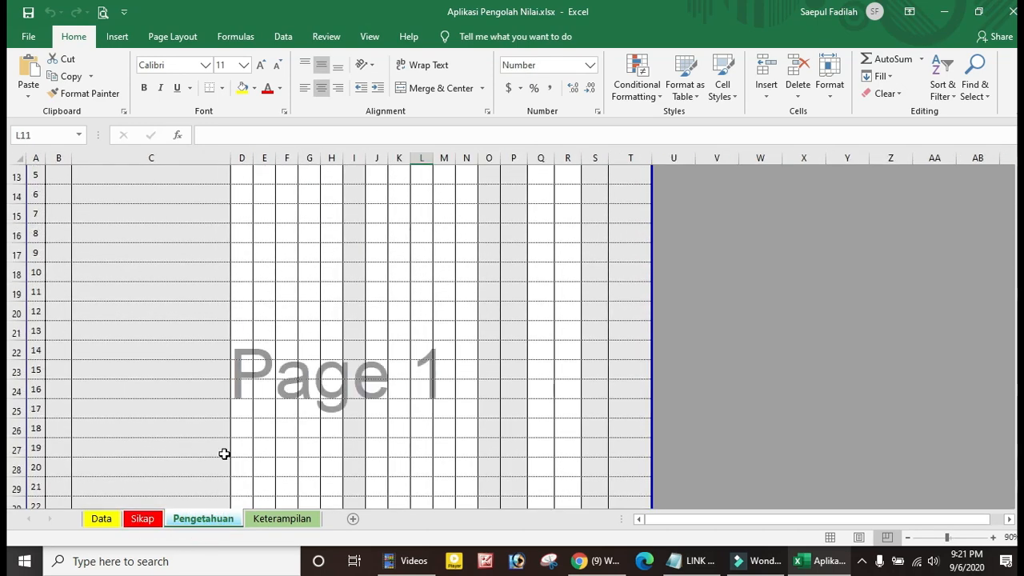
{"action": "scroll", "coordinate": [224, 453], "scroll_direction": "up", "scroll_amount": 4}
{"action": "scroll", "coordinate": [223, 453], "scroll_direction": "down", "scroll_amount": 3}
{"action": "scroll", "coordinate": [224, 453], "scroll_direction": "up", "scroll_amount": 3}
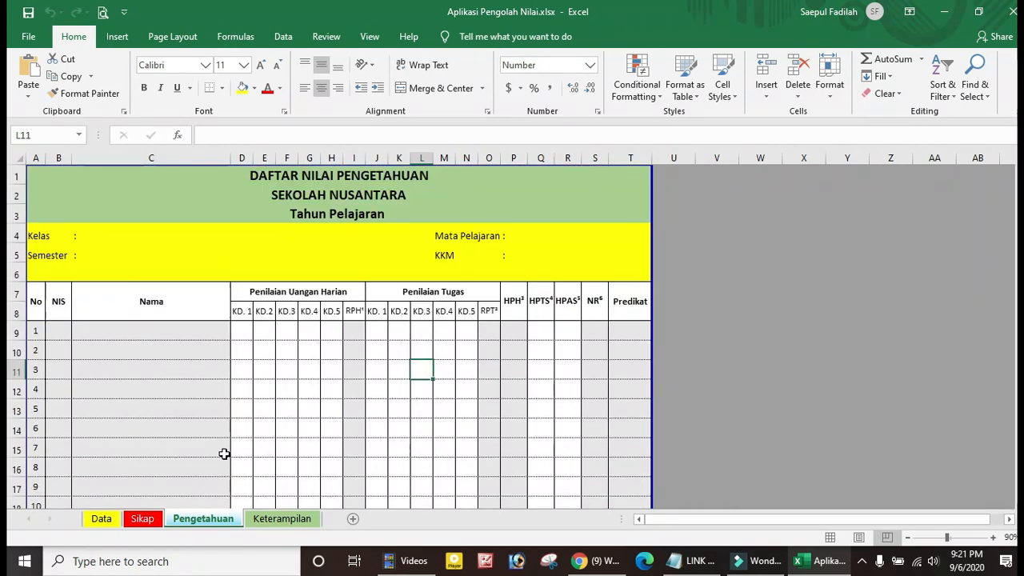
{"action": "left_click", "coordinate": [272, 521]}
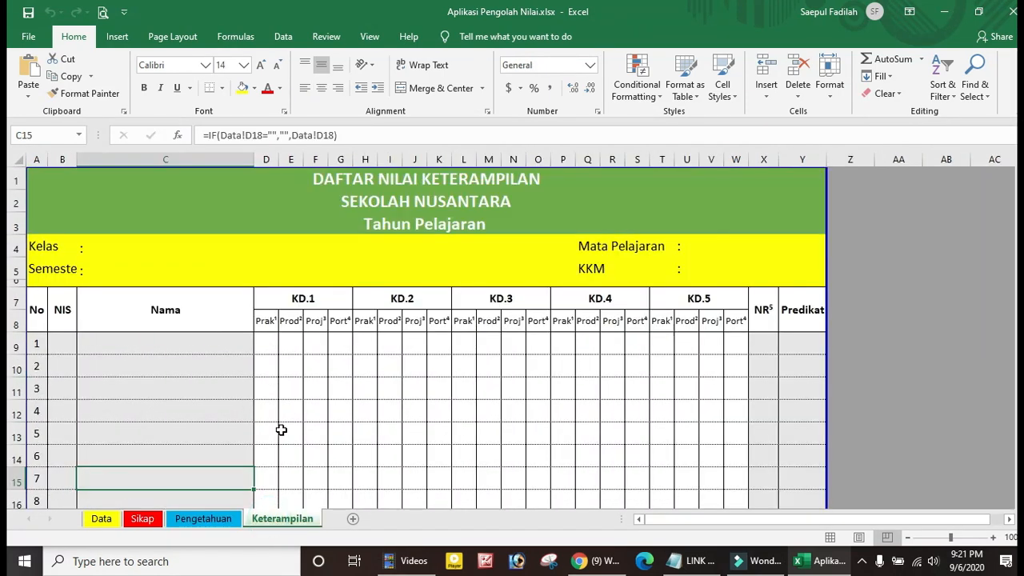
{"action": "scroll", "coordinate": [281, 429], "scroll_direction": "down", "scroll_amount": 1}
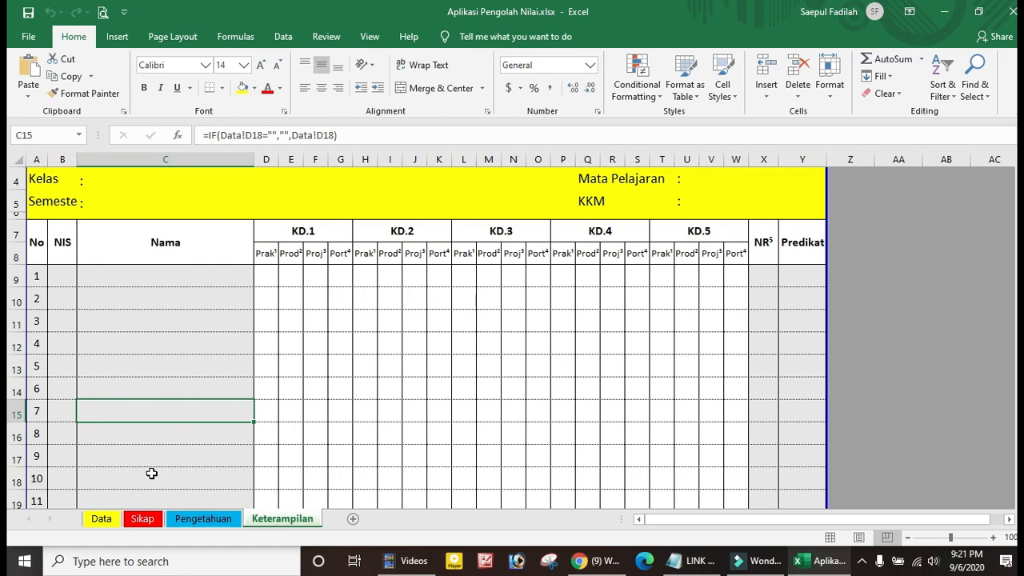
{"action": "left_click", "coordinate": [102, 519]}
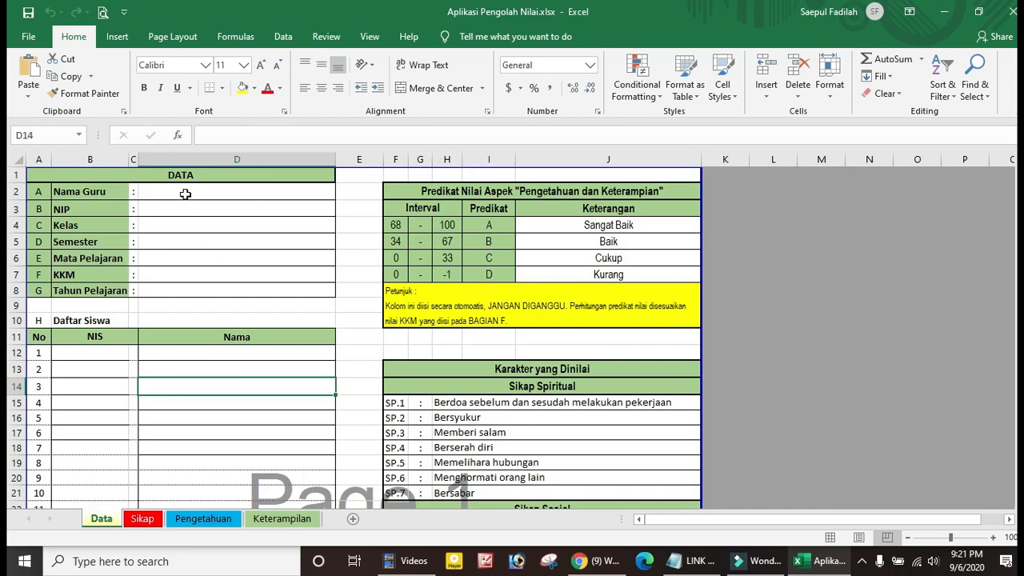
Enter Nama Guru 'Guru Sejarah', Kelas 10-KI and Semester 1 on the Data sheet
{"action": "left_click", "coordinate": [185, 194]}
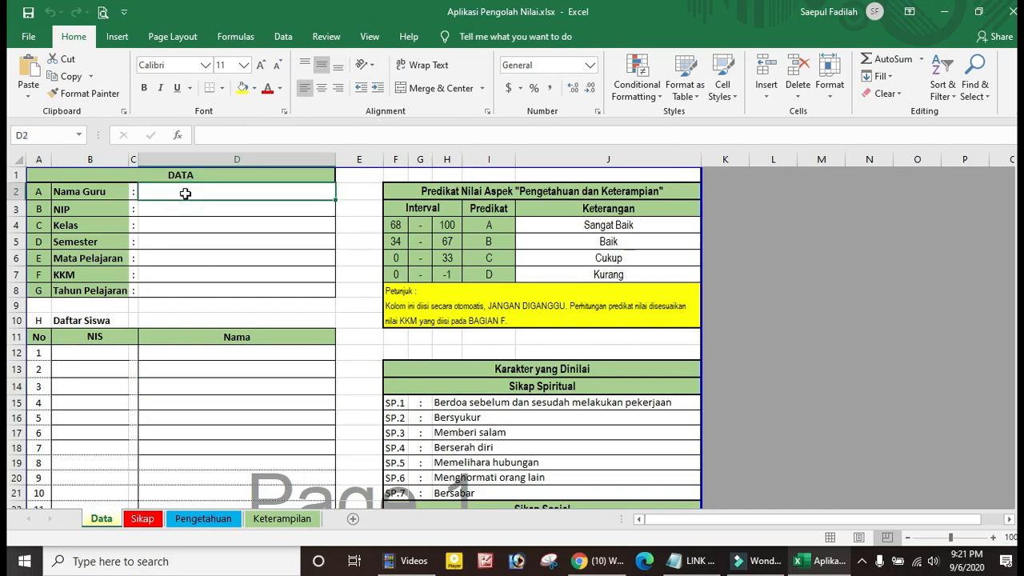
{"action": "type", "text": "Guru"}
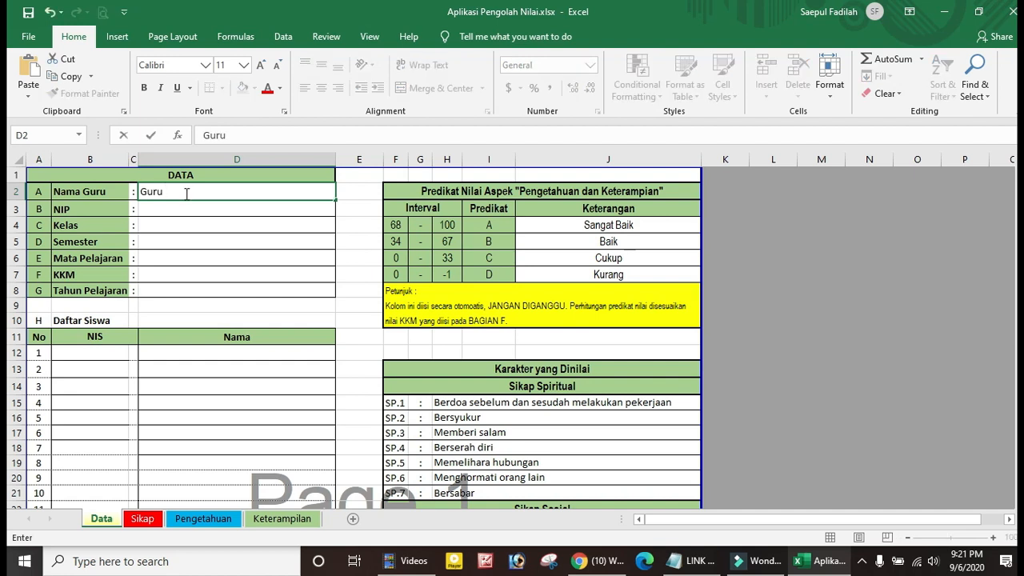
{"action": "type", "text": " Sejarah"}
{"action": "left_click", "coordinate": [181, 212]}
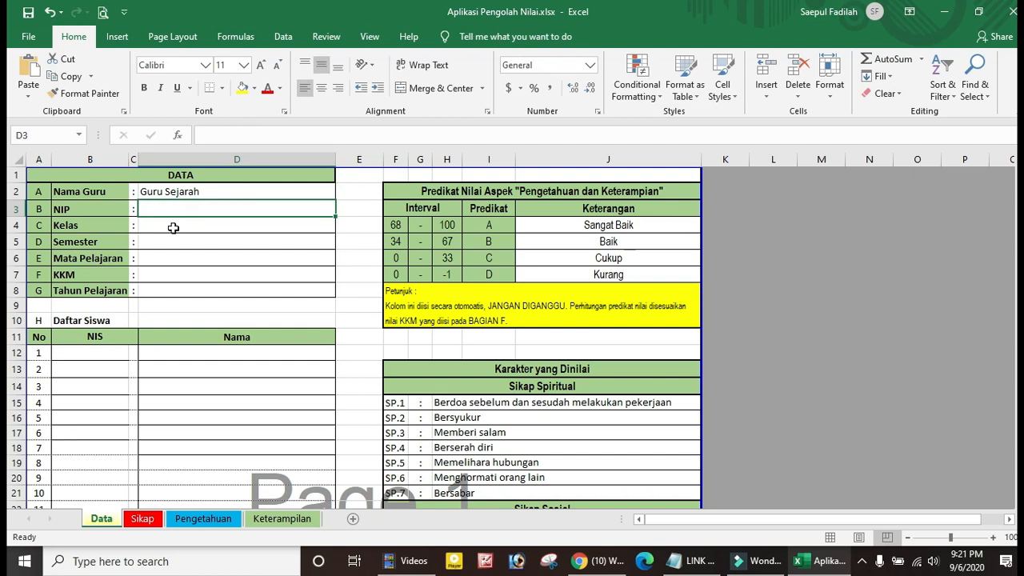
{"action": "left_click", "coordinate": [173, 229]}
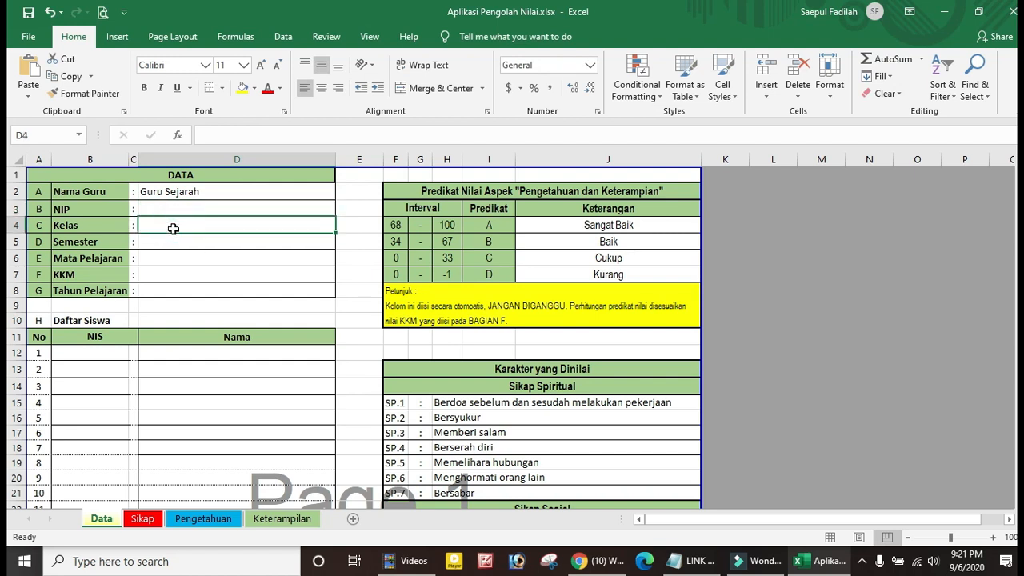
{"action": "type", "text": "10"}
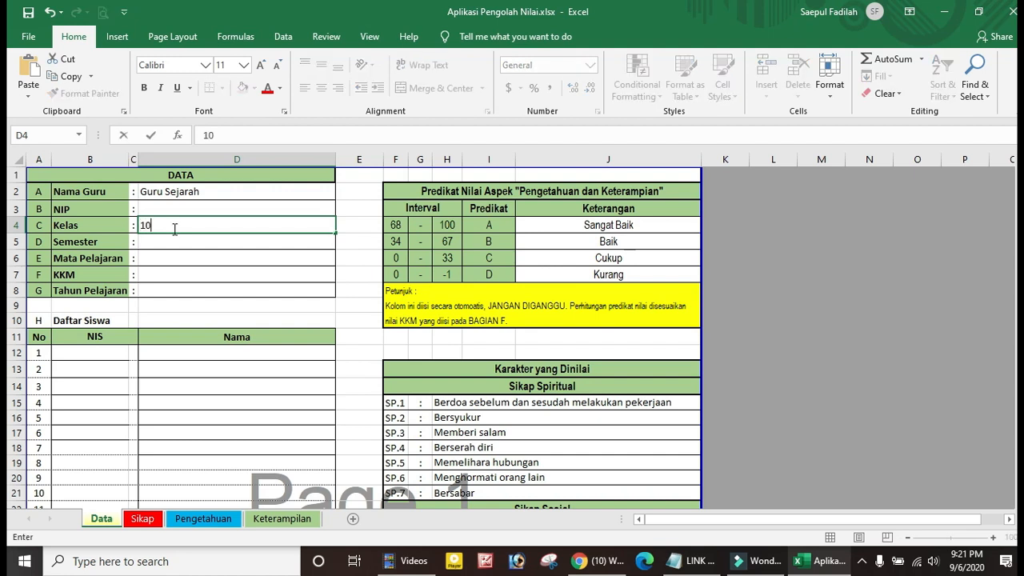
{"action": "type", "text": "-KI"}
{"action": "left_click", "coordinate": [164, 244]}
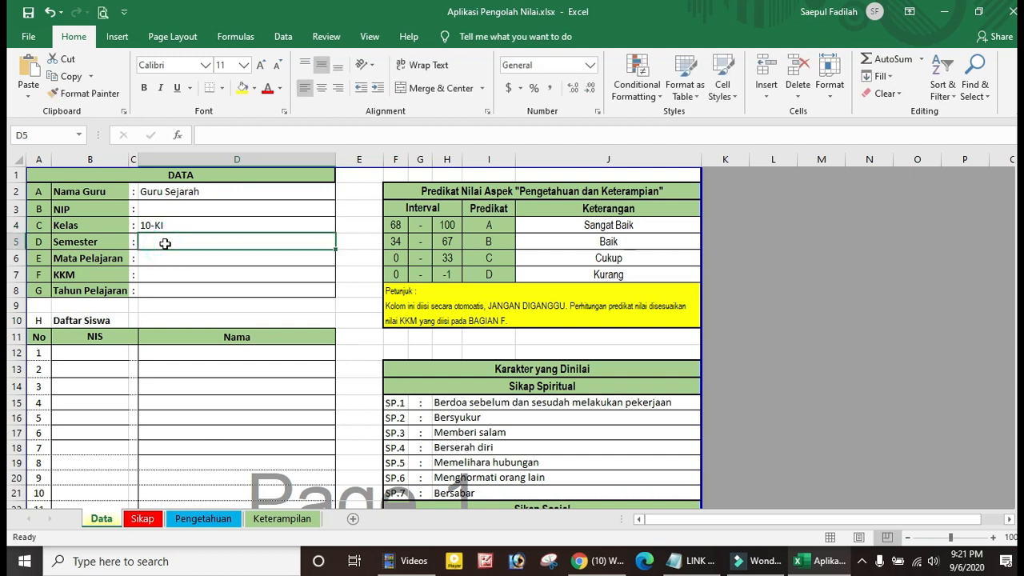
{"action": "type", "text": "1"}
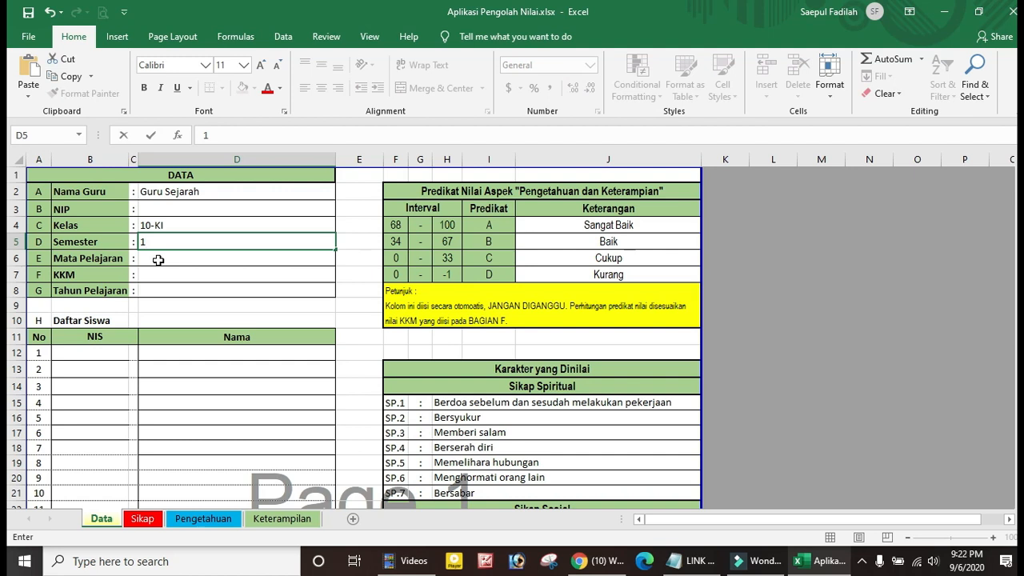
Enter Mata Pelajaran Sejarah, KKM 75 and Tahun Pelajaran 2020-2021
{"action": "left_click", "coordinate": [159, 260]}
{"action": "type", "text": "Sejarah"}
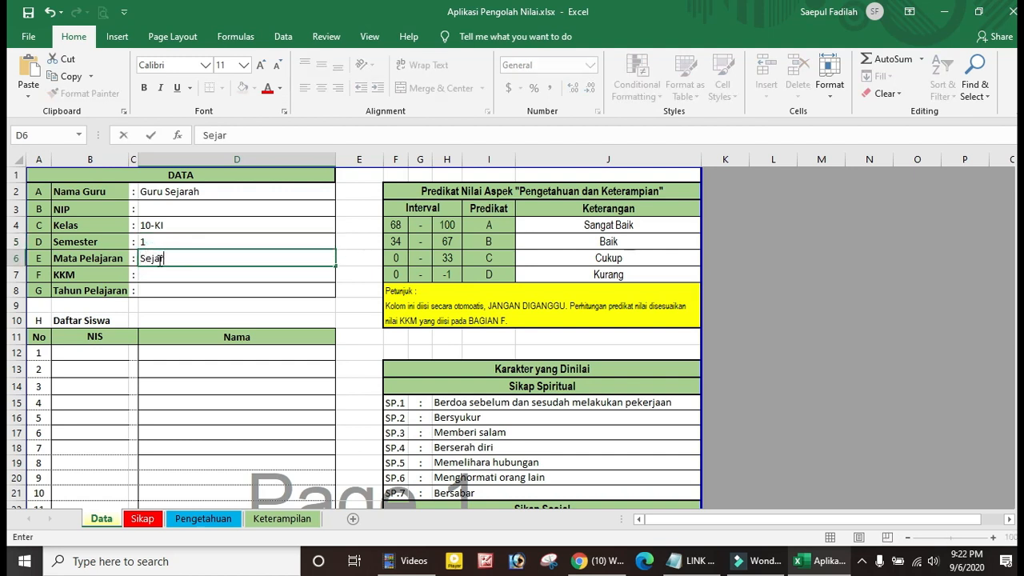
{"action": "left_click", "coordinate": [158, 274]}
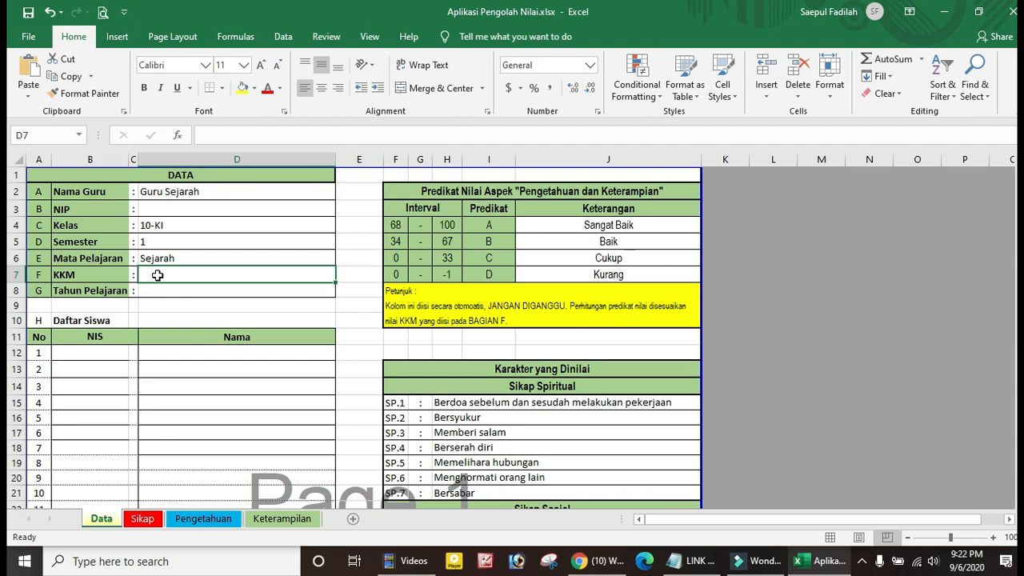
{"action": "type", "text": "75"}
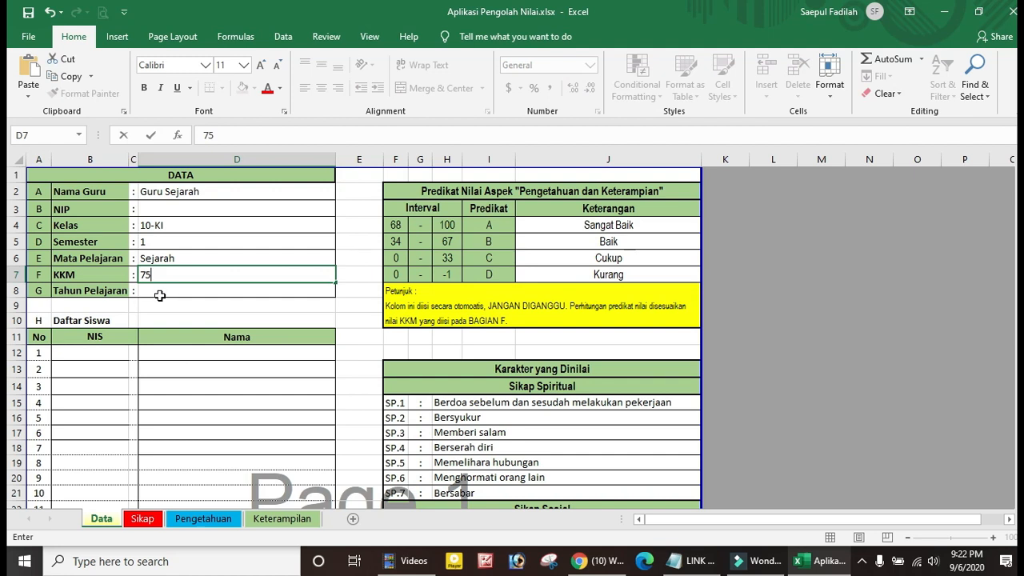
{"action": "left_click", "coordinate": [160, 289]}
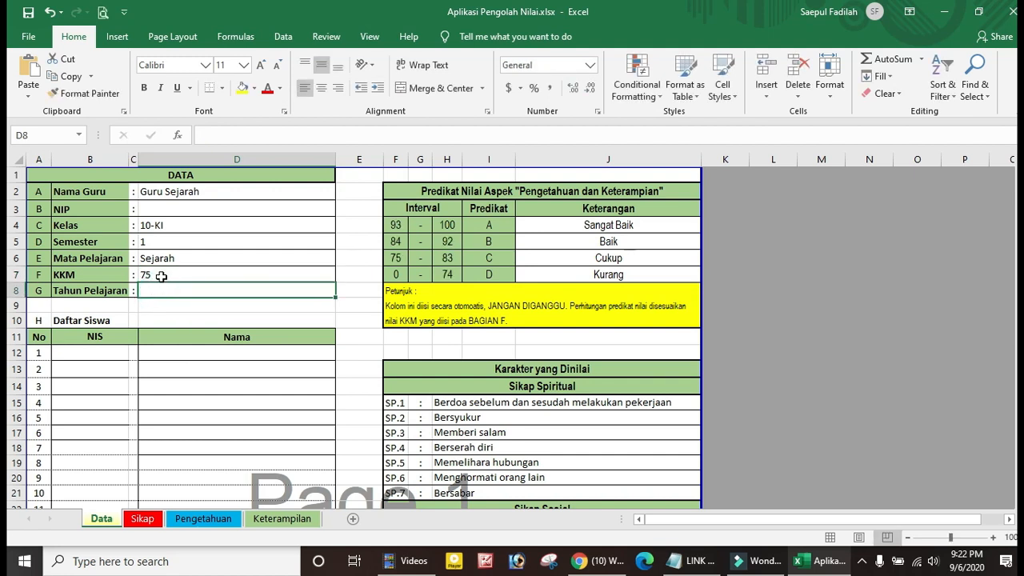
{"action": "left_click", "coordinate": [161, 275]}
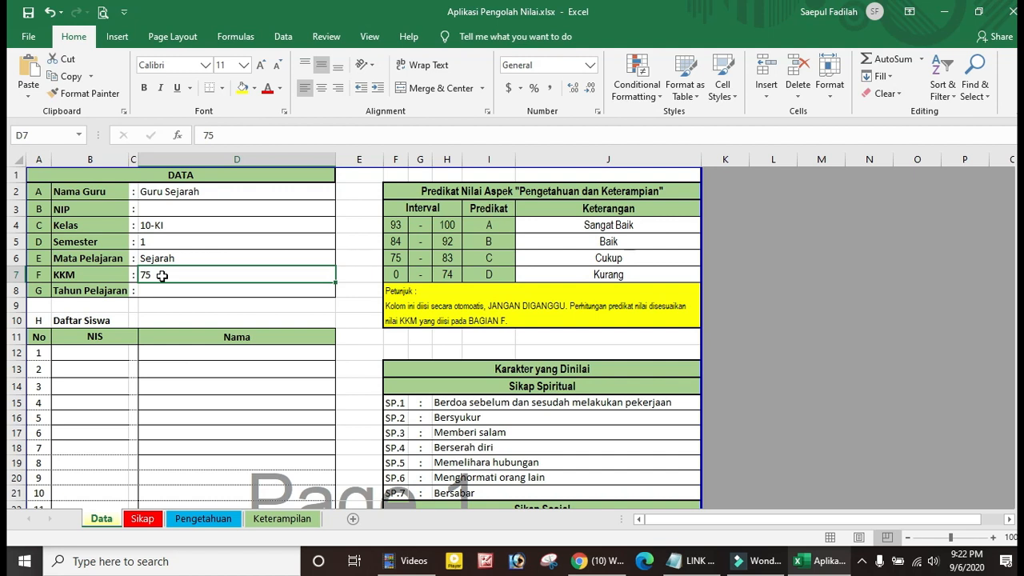
{"action": "left_click", "coordinate": [161, 291]}
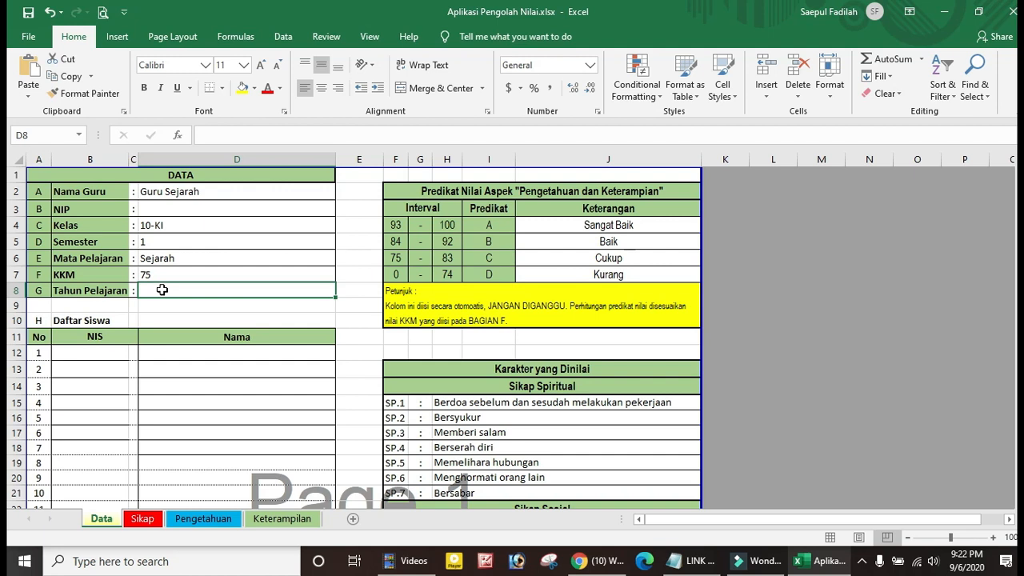
{"action": "type", "text": "2020"}
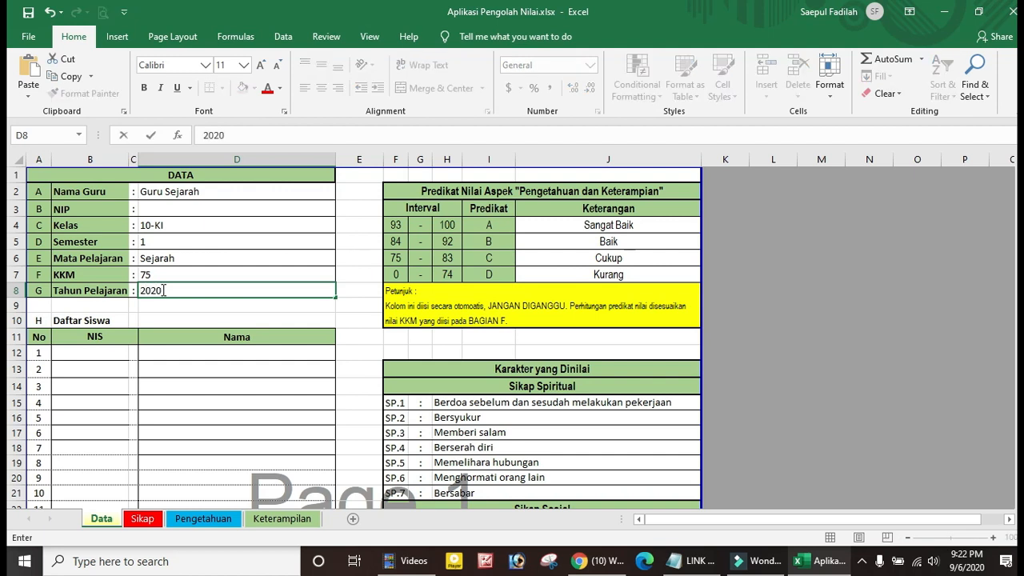
{"action": "type", "text": "-2021"}
{"action": "left_click", "coordinate": [185, 365]}
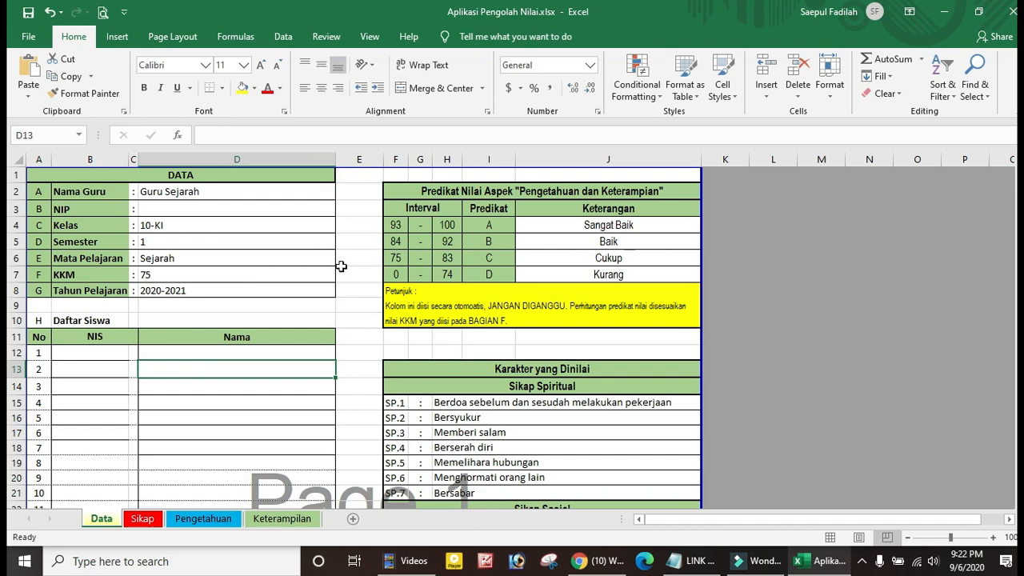
Fill the student list with NIS 20211–20215 and names Siswa 1–Siswa 5 down to row 16
{"action": "scroll", "coordinate": [171, 356], "scroll_direction": "down", "scroll_amount": 1}
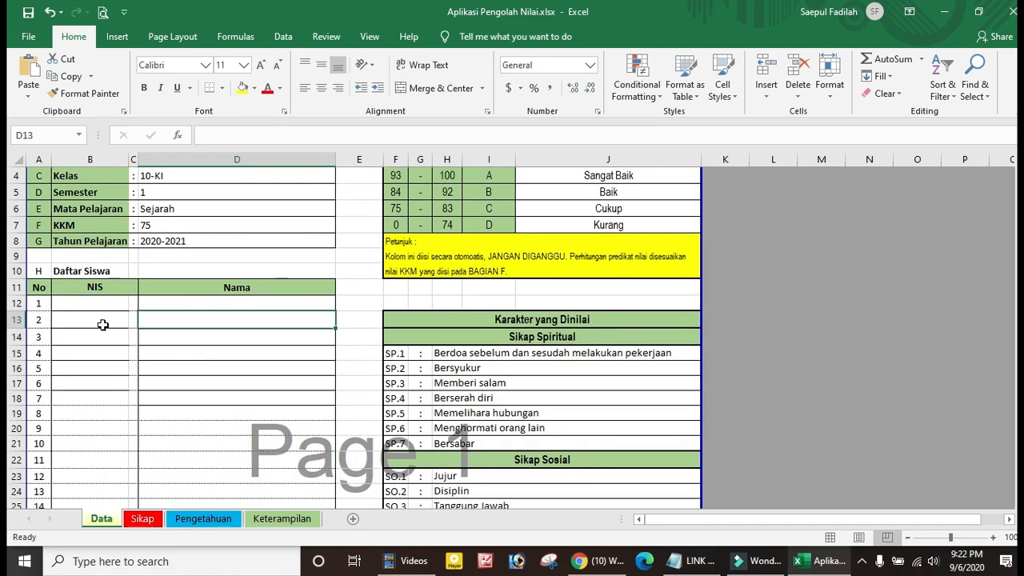
{"action": "left_click", "coordinate": [100, 305]}
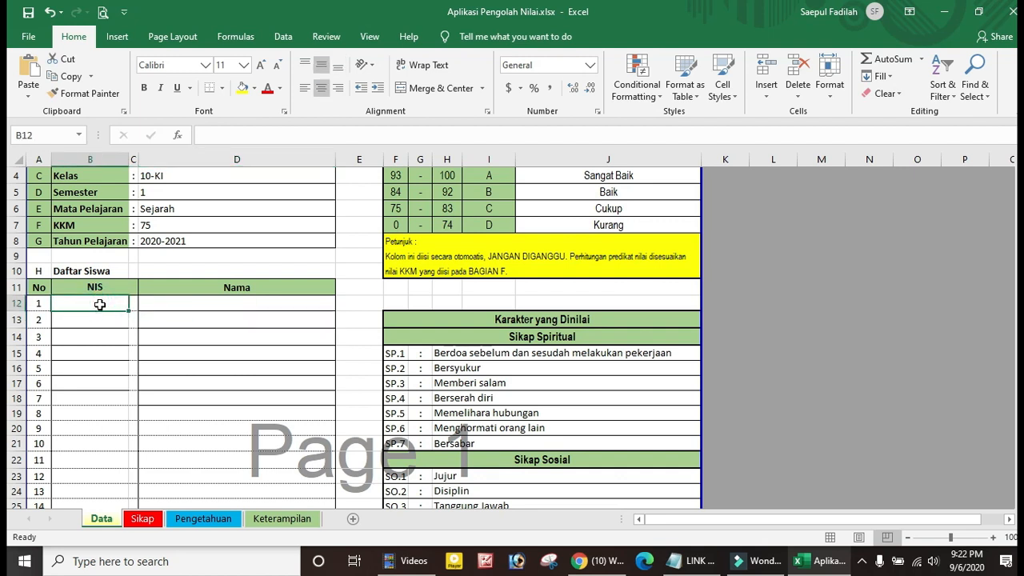
{"action": "type", "text": "20211"}
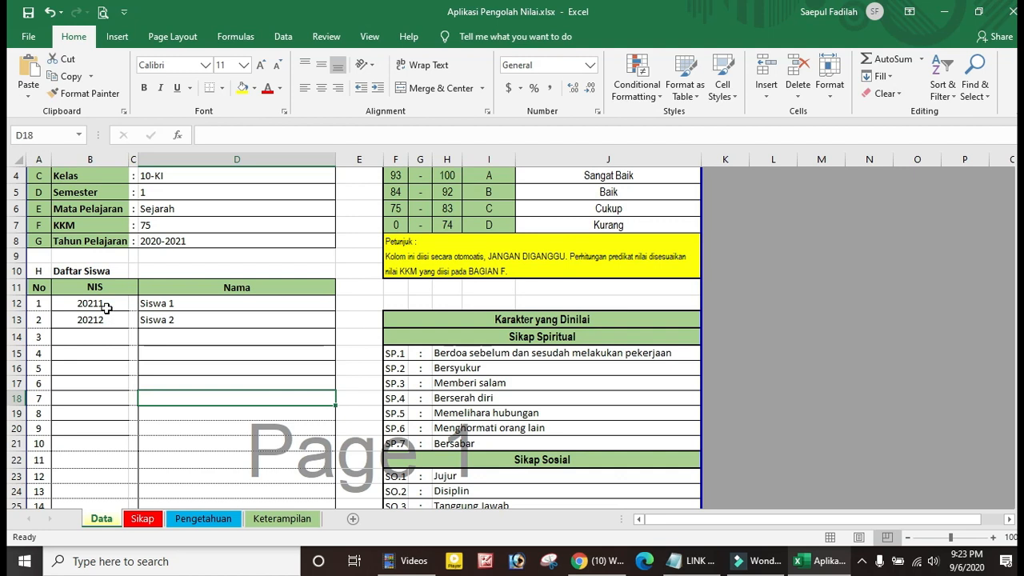
{"action": "left_click_drag", "start_coordinate": [163, 306], "coordinate": [165, 317]}
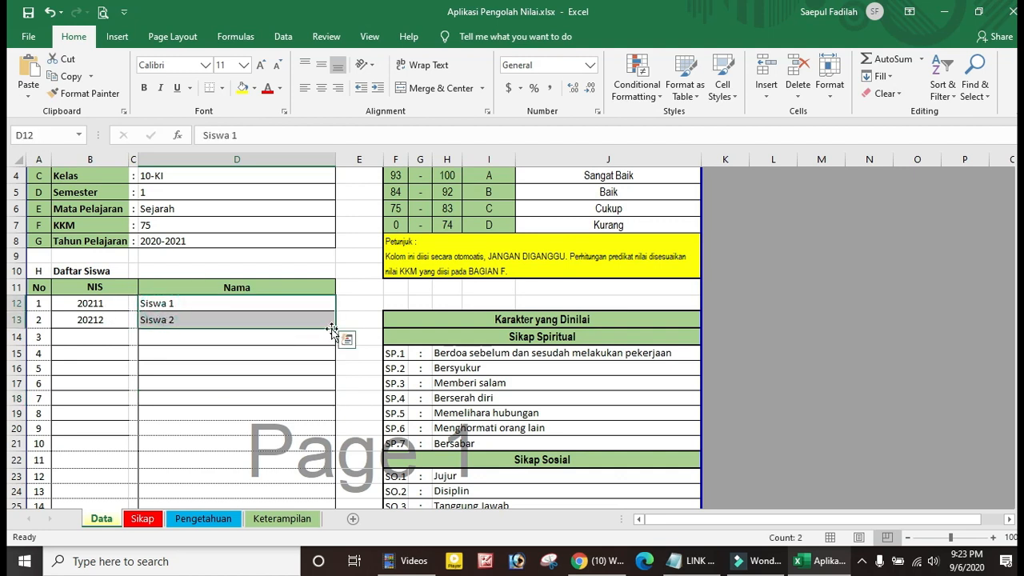
{"action": "left_click_drag", "start_coordinate": [335, 328], "coordinate": [327, 372]}
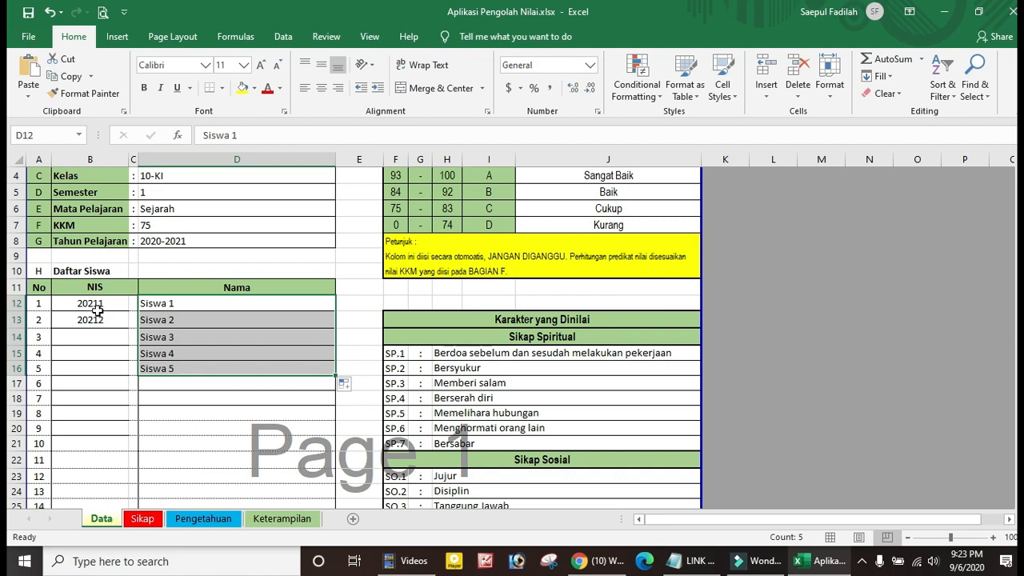
{"action": "left_click_drag", "start_coordinate": [98, 308], "coordinate": [98, 320]}
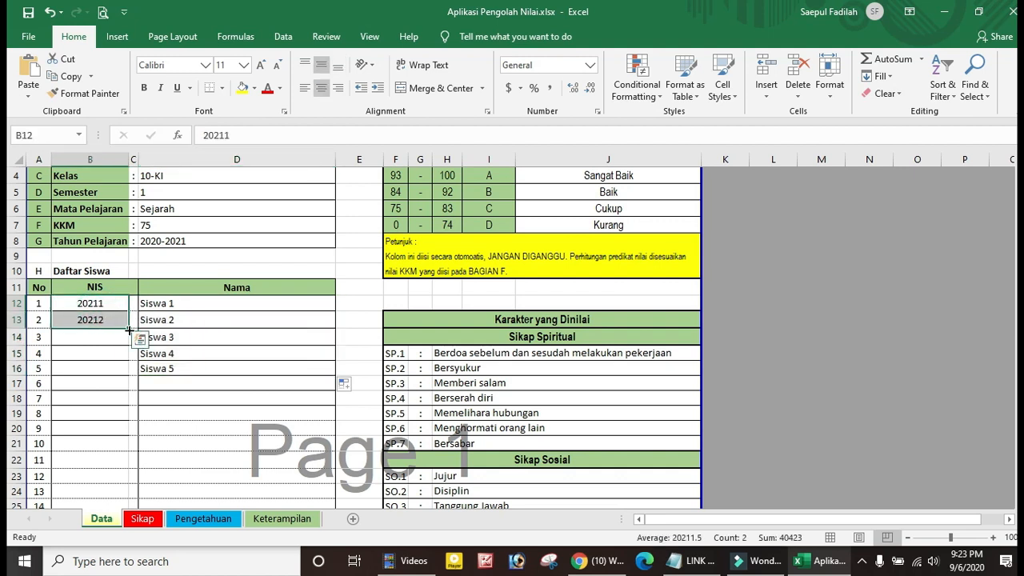
{"action": "left_click_drag", "start_coordinate": [129, 329], "coordinate": [130, 376]}
{"action": "left_click", "coordinate": [192, 429]}
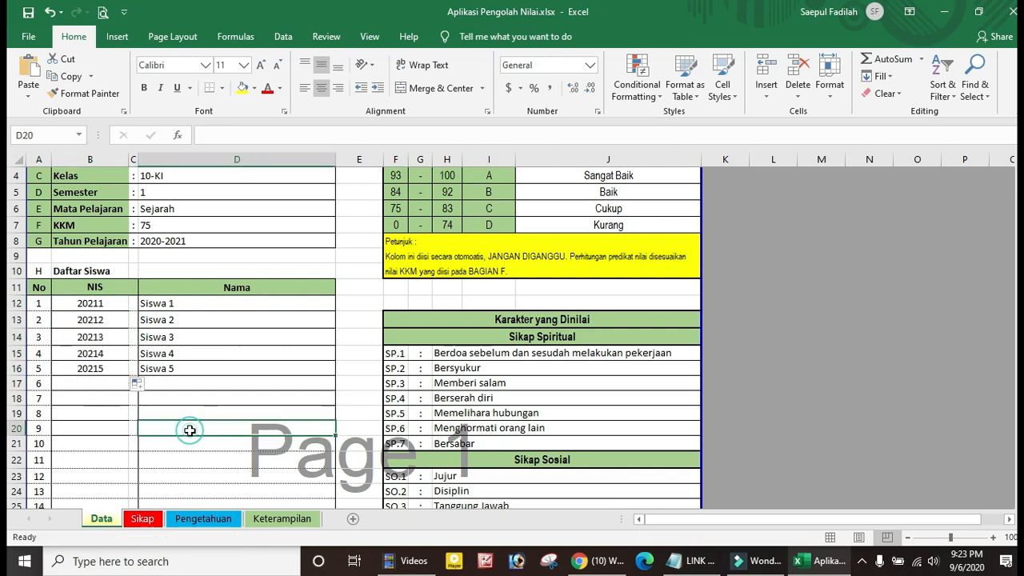
{"action": "scroll", "coordinate": [201, 409], "scroll_direction": "down", "scroll_amount": 2}
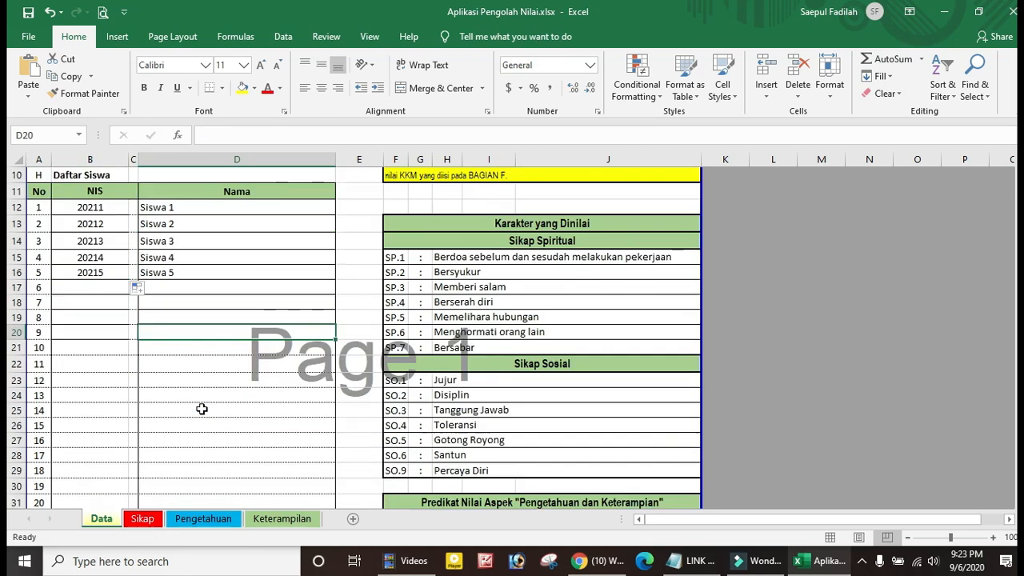
{"action": "scroll", "coordinate": [202, 409], "scroll_direction": "up", "scroll_amount": 3}
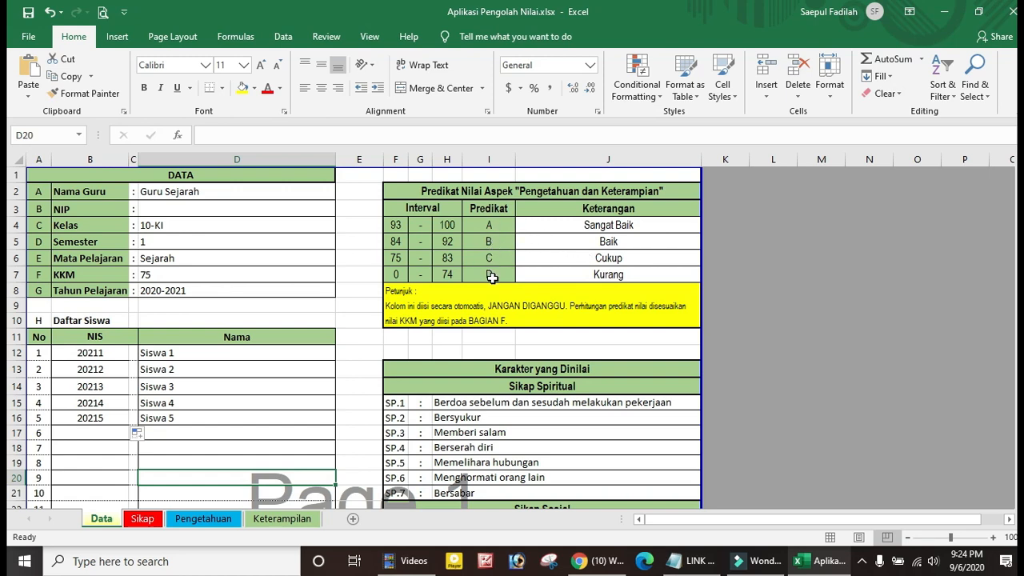
{"action": "scroll", "coordinate": [499, 264], "scroll_direction": "down", "scroll_amount": 1}
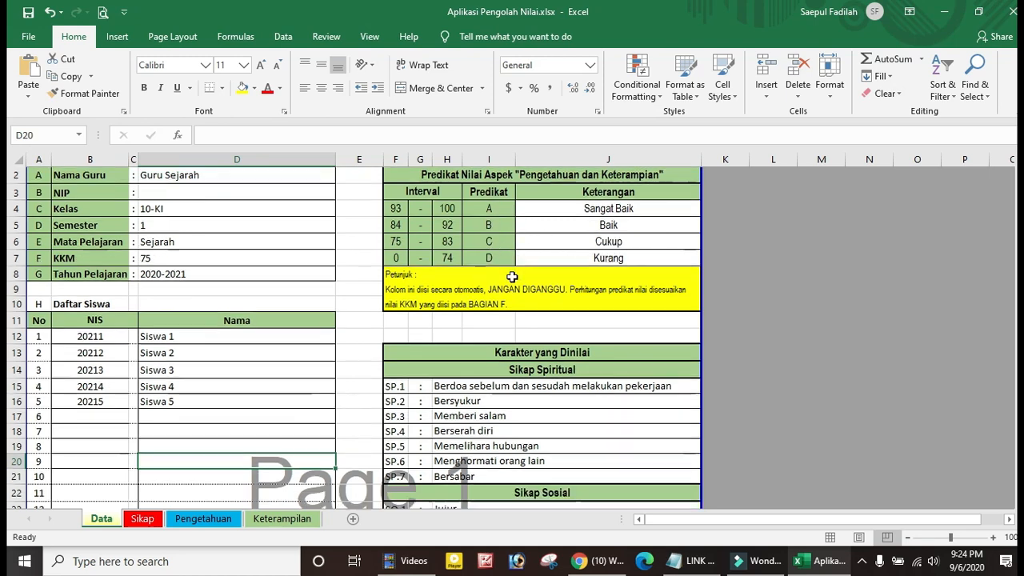
{"action": "scroll", "coordinate": [488, 248], "scroll_direction": "up", "scroll_amount": 1}
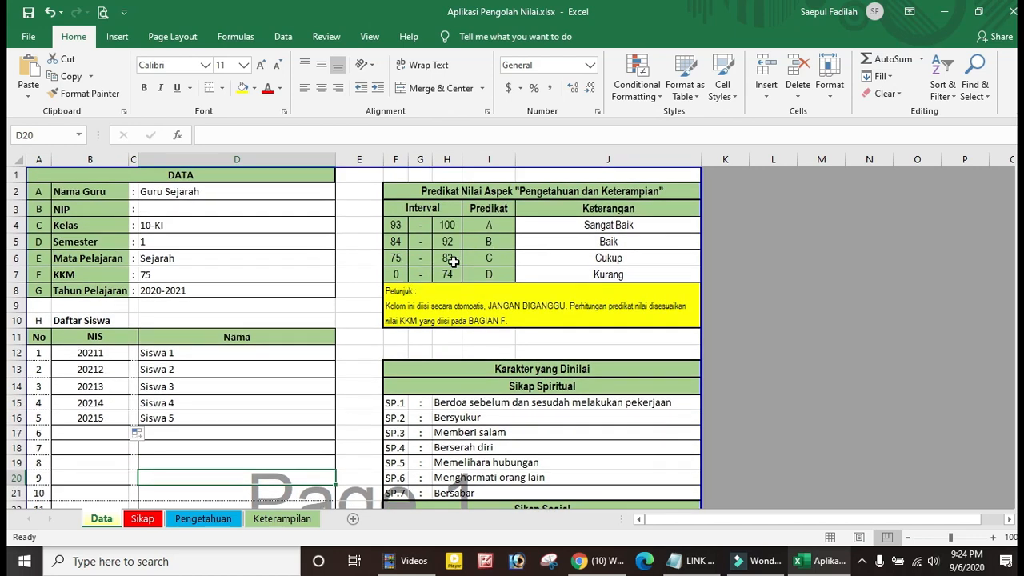
{"action": "left_click", "coordinate": [490, 351]}
{"action": "scroll", "coordinate": [560, 303], "scroll_direction": "down", "scroll_amount": 2}
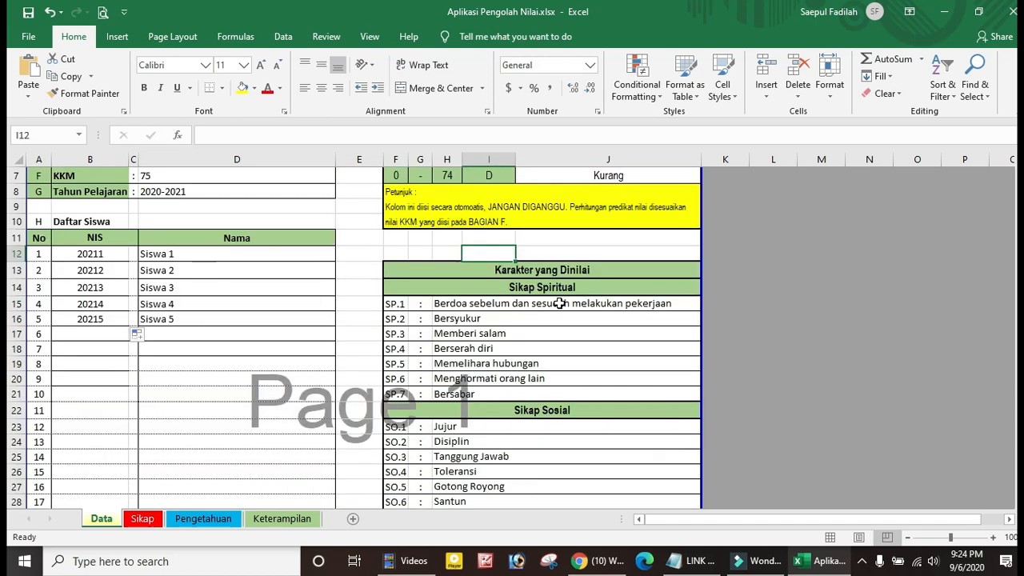
{"action": "scroll", "coordinate": [559, 303], "scroll_direction": "down", "scroll_amount": 1}
{"action": "scroll", "coordinate": [559, 303], "scroll_direction": "down", "scroll_amount": 1}
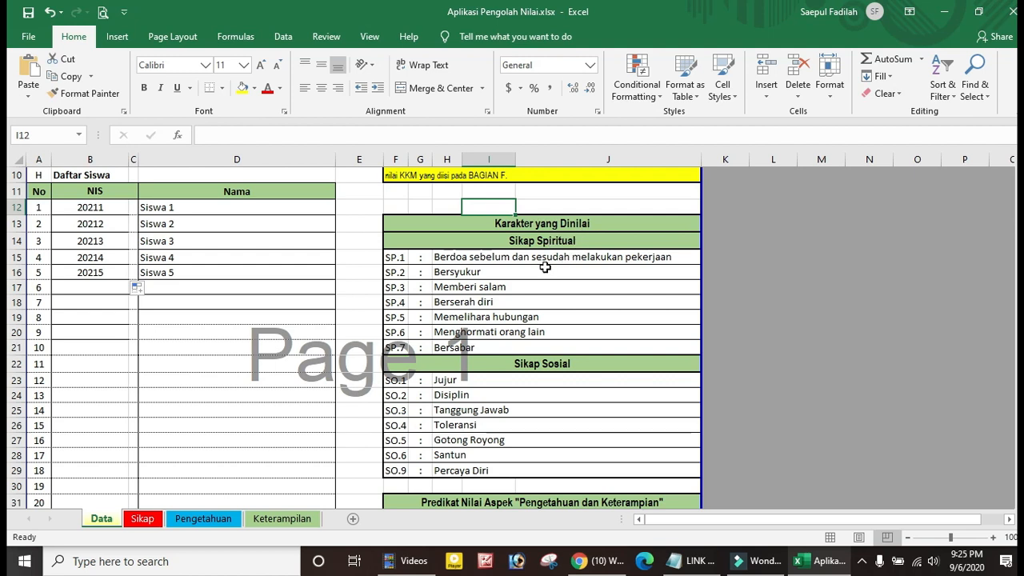
{"action": "left_click", "coordinate": [480, 285]}
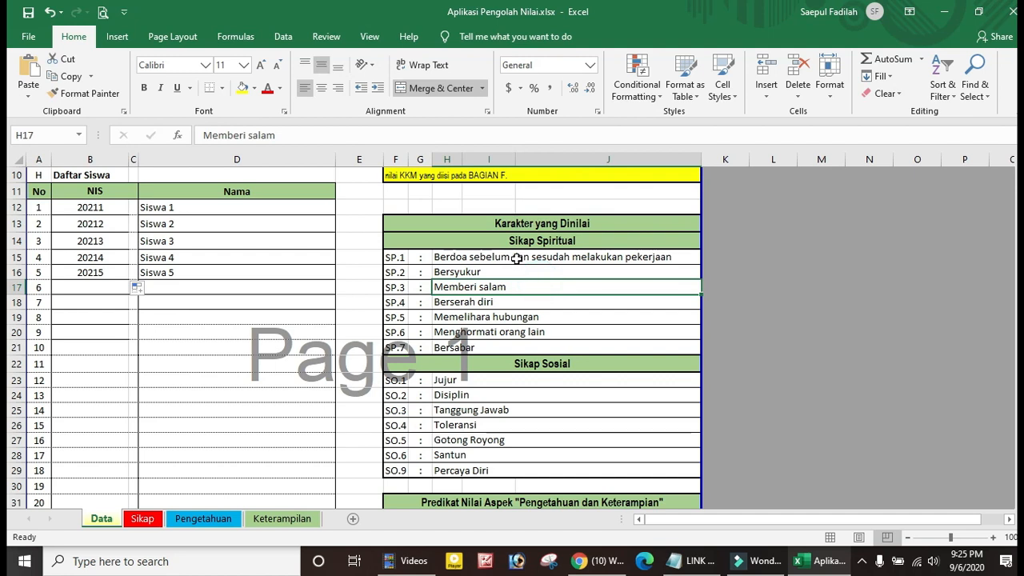
{"action": "left_click", "coordinate": [517, 258]}
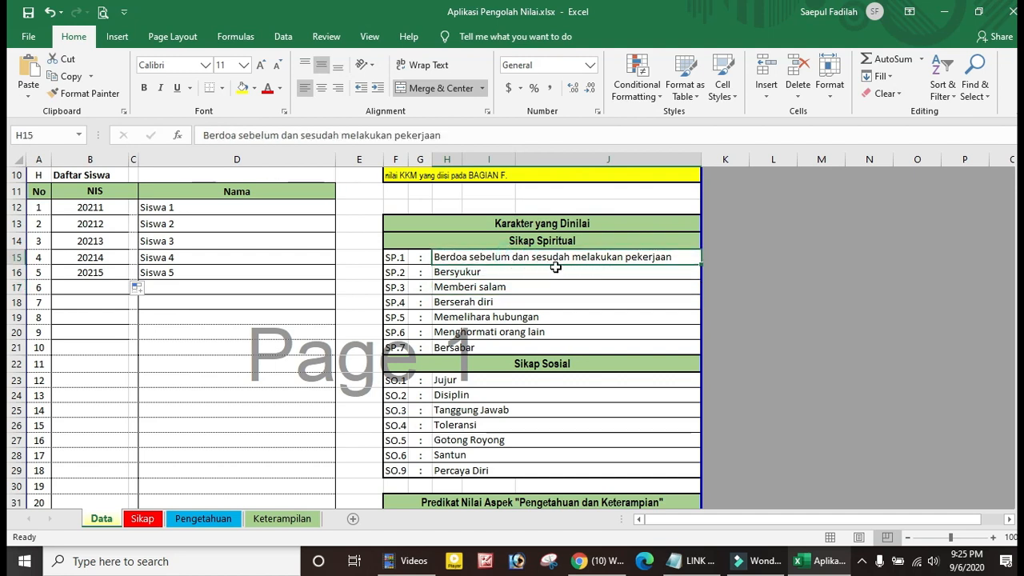
{"action": "left_click", "coordinate": [500, 273]}
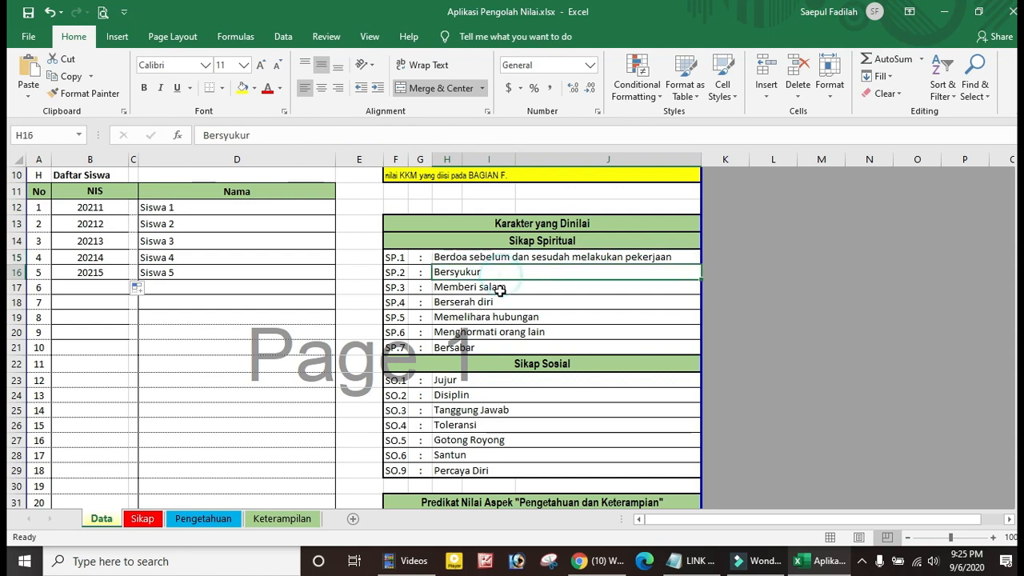
{"action": "left_click", "coordinate": [512, 287]}
{"action": "left_click", "coordinate": [498, 301]}
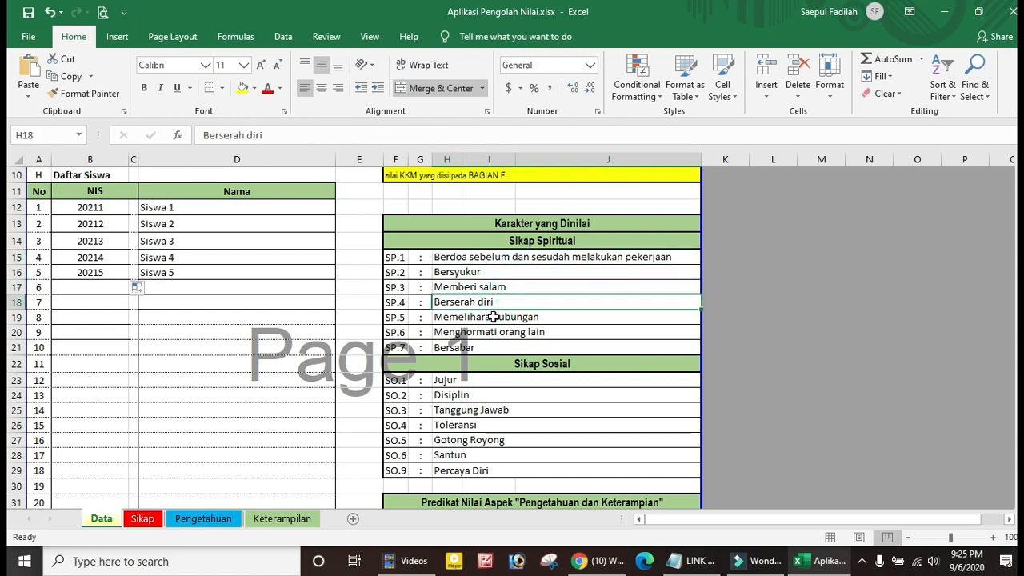
{"action": "left_click", "coordinate": [494, 317]}
{"action": "left_click", "coordinate": [494, 331]}
{"action": "left_click", "coordinate": [479, 347]}
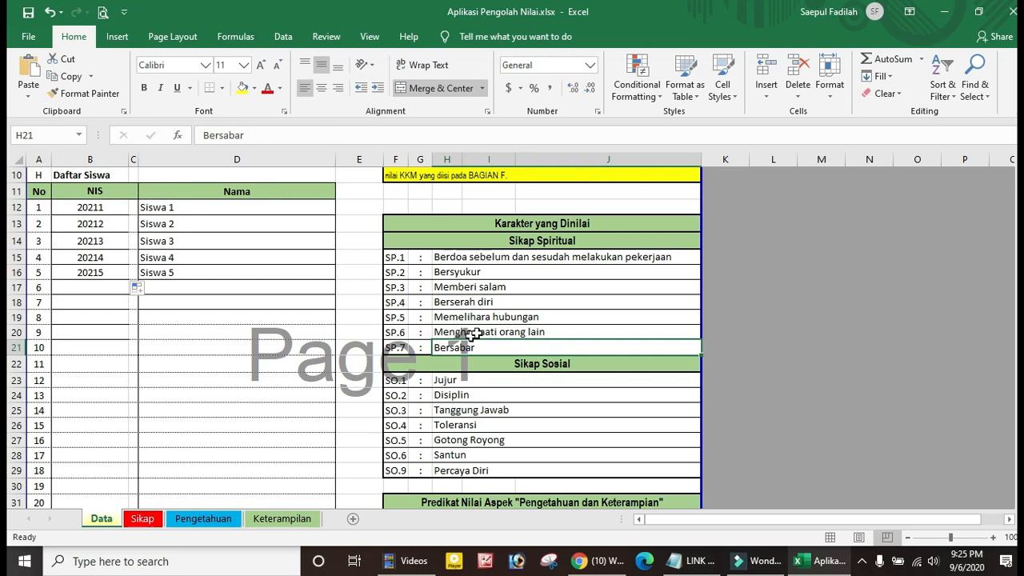
{"action": "scroll", "coordinate": [512, 330], "scroll_direction": "down", "scroll_amount": 2}
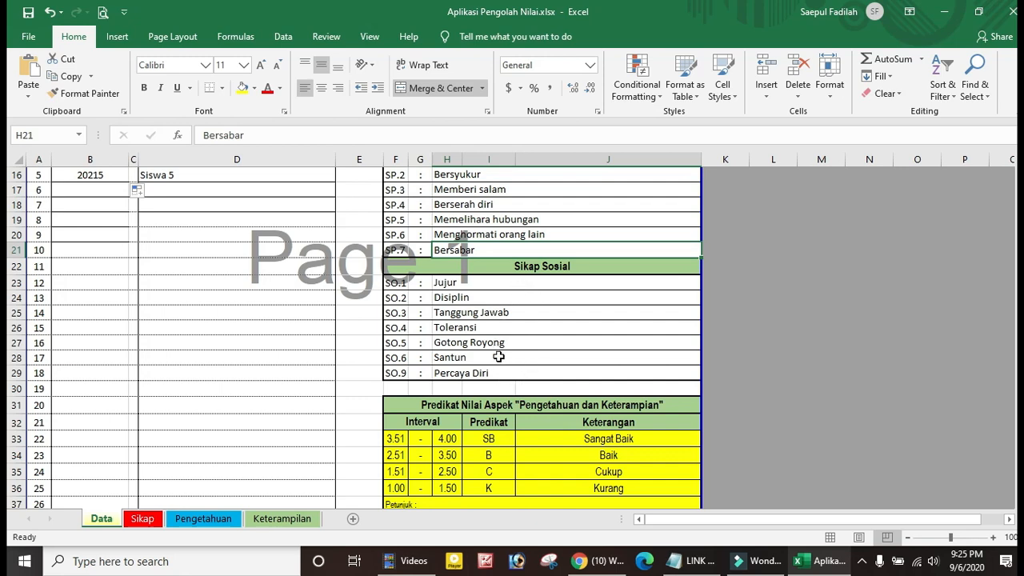
{"action": "scroll", "coordinate": [499, 334], "scroll_direction": "down", "scroll_amount": 2}
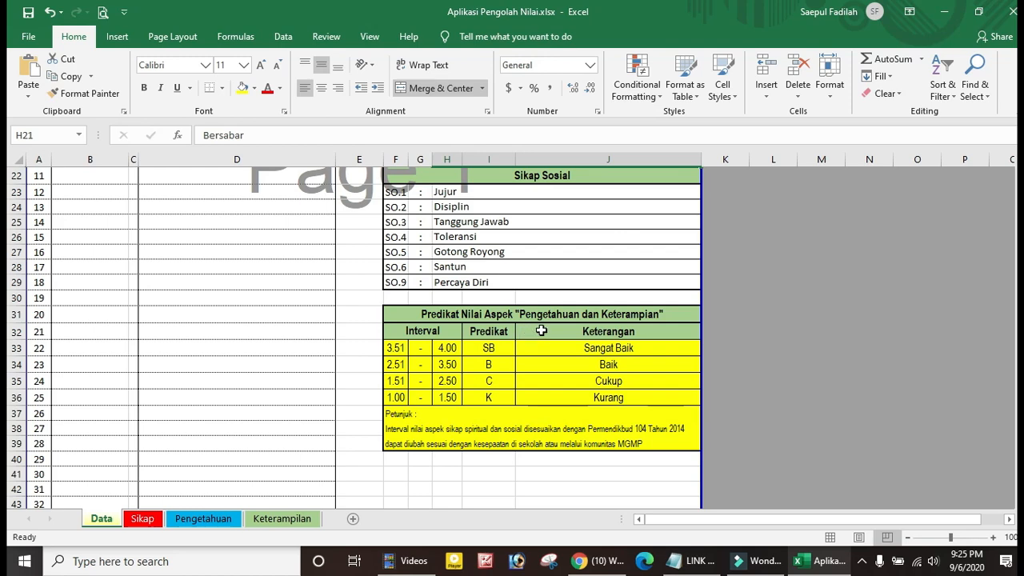
{"action": "scroll", "coordinate": [550, 356], "scroll_direction": "down", "scroll_amount": 1}
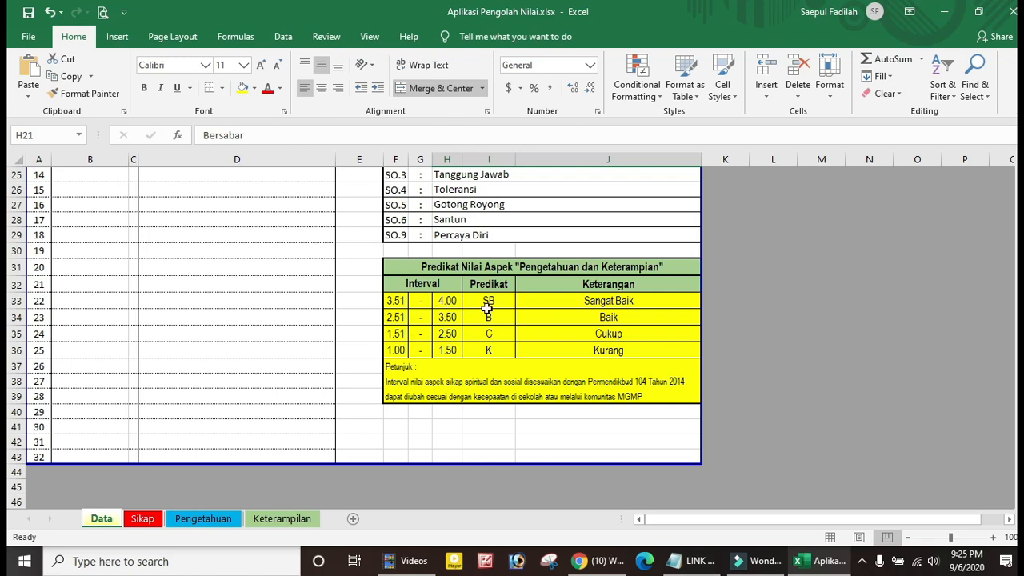
{"action": "scroll", "coordinate": [541, 343], "scroll_direction": "down", "scroll_amount": 1}
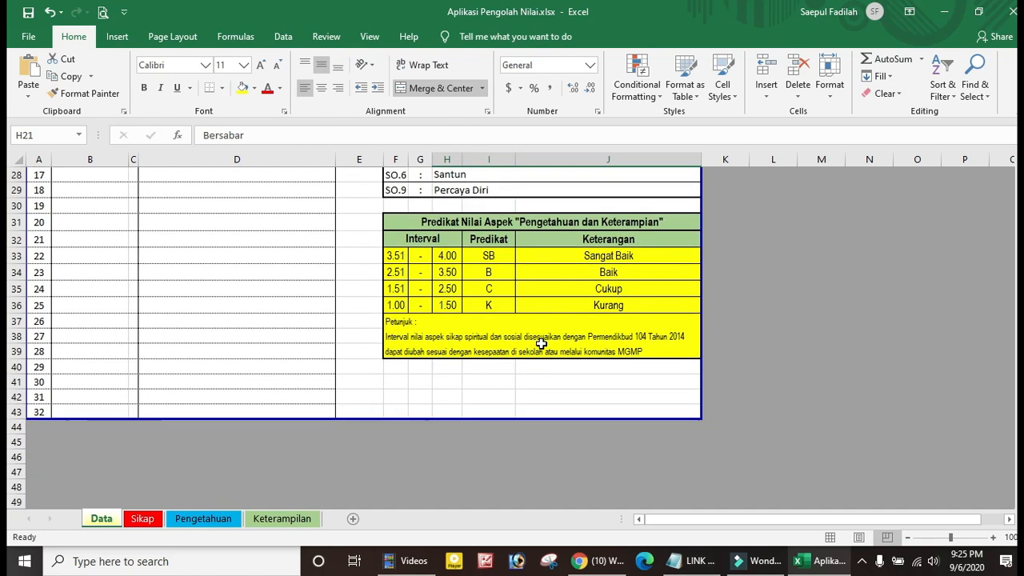
{"action": "scroll", "coordinate": [294, 375], "scroll_direction": "up", "scroll_amount": 3}
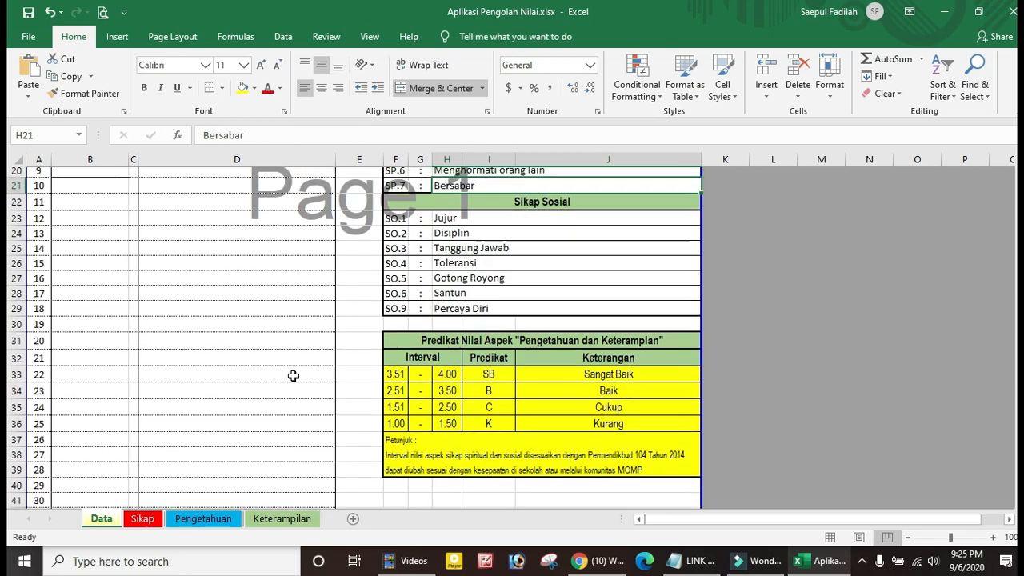
{"action": "scroll", "coordinate": [294, 375], "scroll_direction": "up", "scroll_amount": 6}
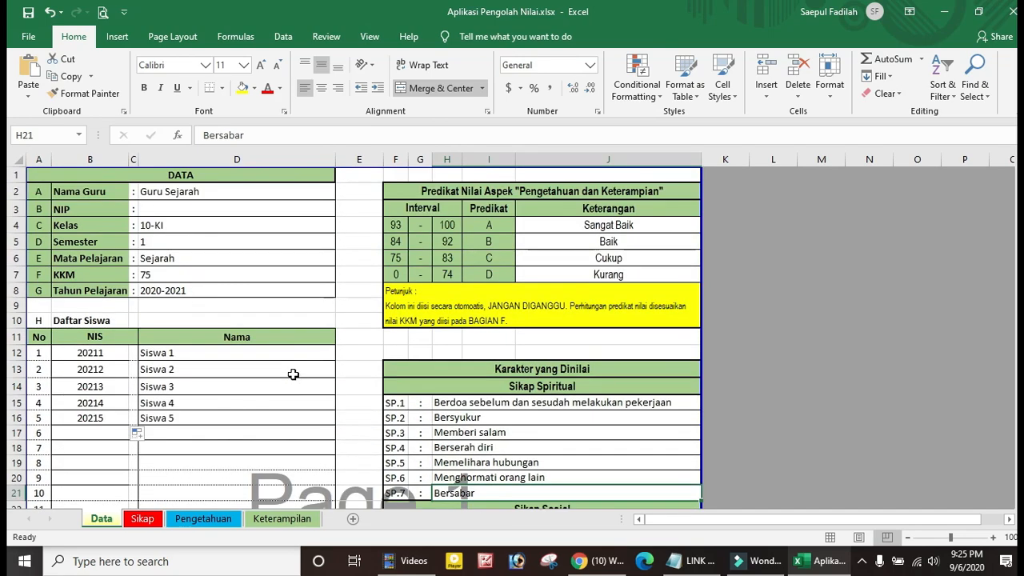
{"action": "scroll", "coordinate": [373, 343], "scroll_direction": "down", "scroll_amount": 4}
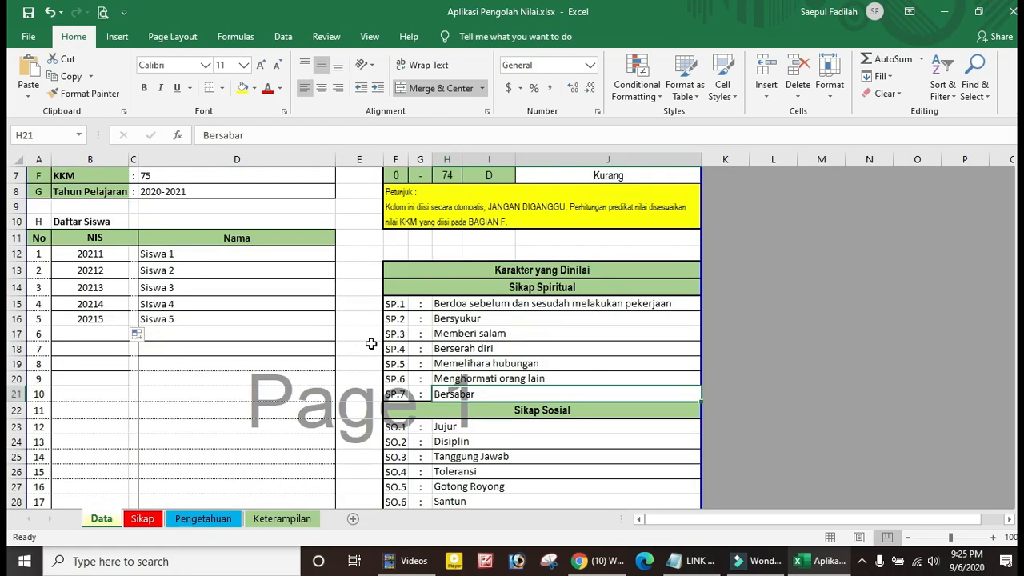
{"action": "scroll", "coordinate": [490, 394], "scroll_direction": "down", "scroll_amount": 4}
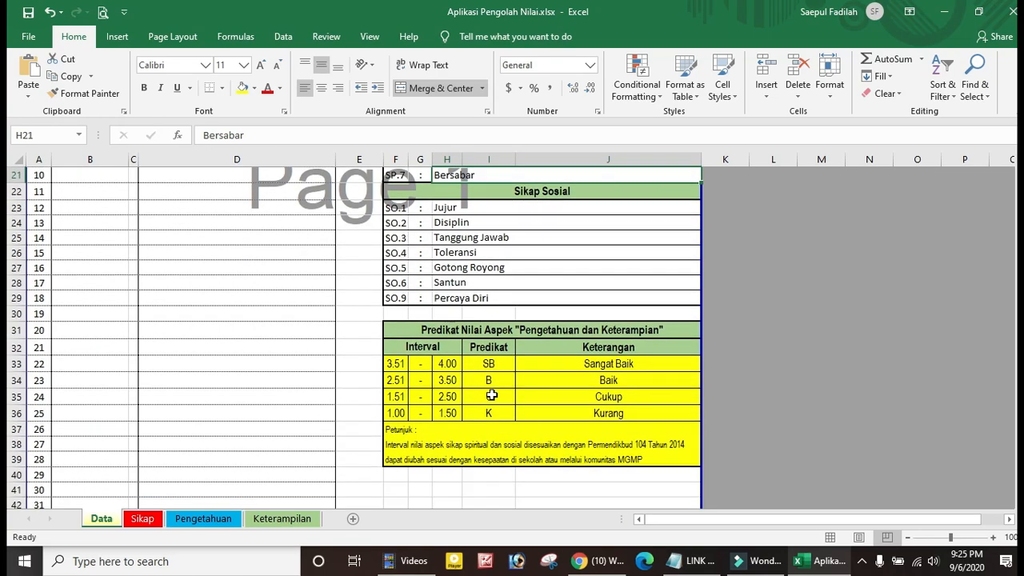
{"action": "scroll", "coordinate": [491, 394], "scroll_direction": "up", "scroll_amount": 8}
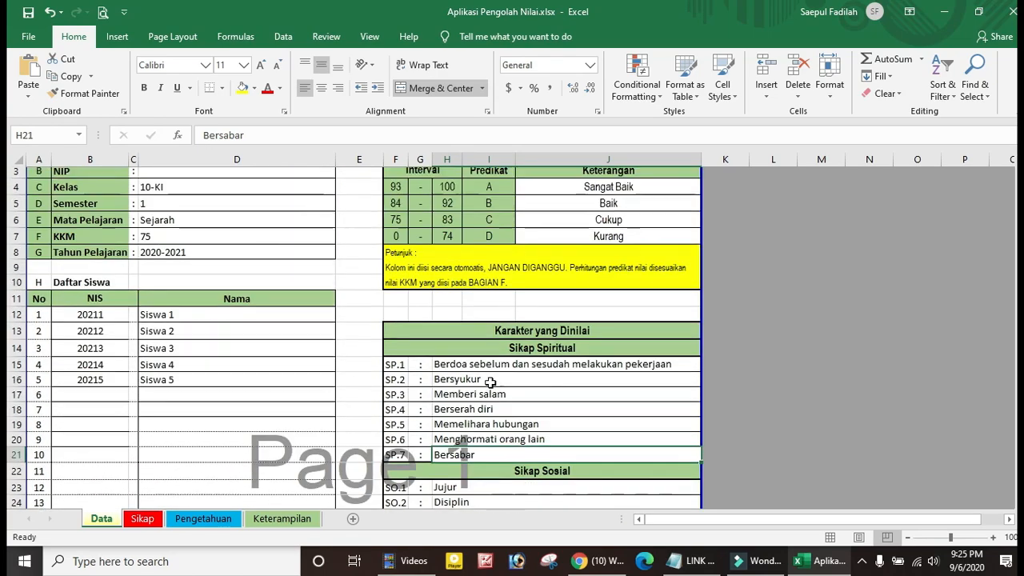
{"action": "scroll", "coordinate": [504, 436], "scroll_direction": "down", "scroll_amount": 7}
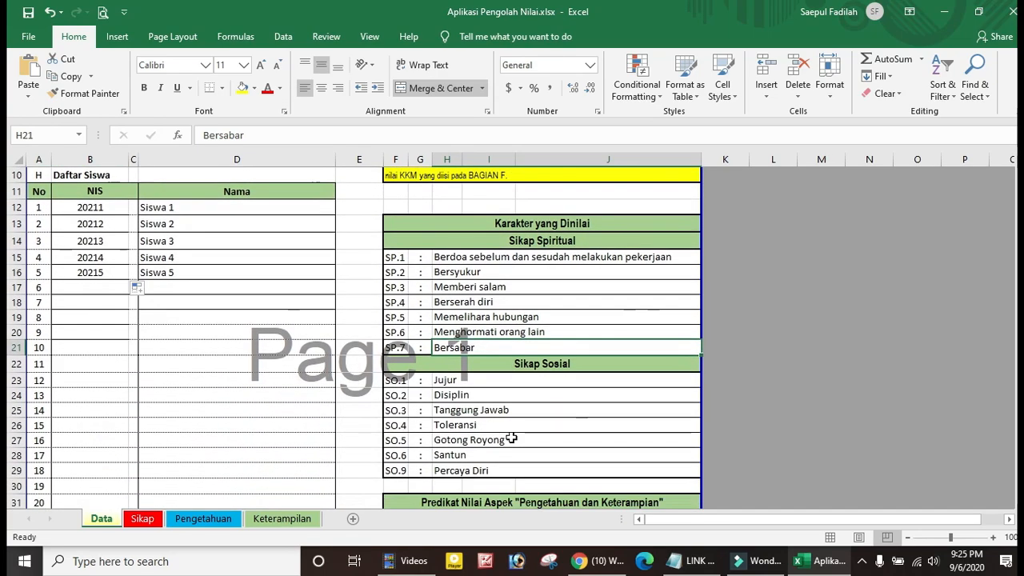
{"action": "scroll", "coordinate": [236, 428], "scroll_direction": "up", "scroll_amount": 2}
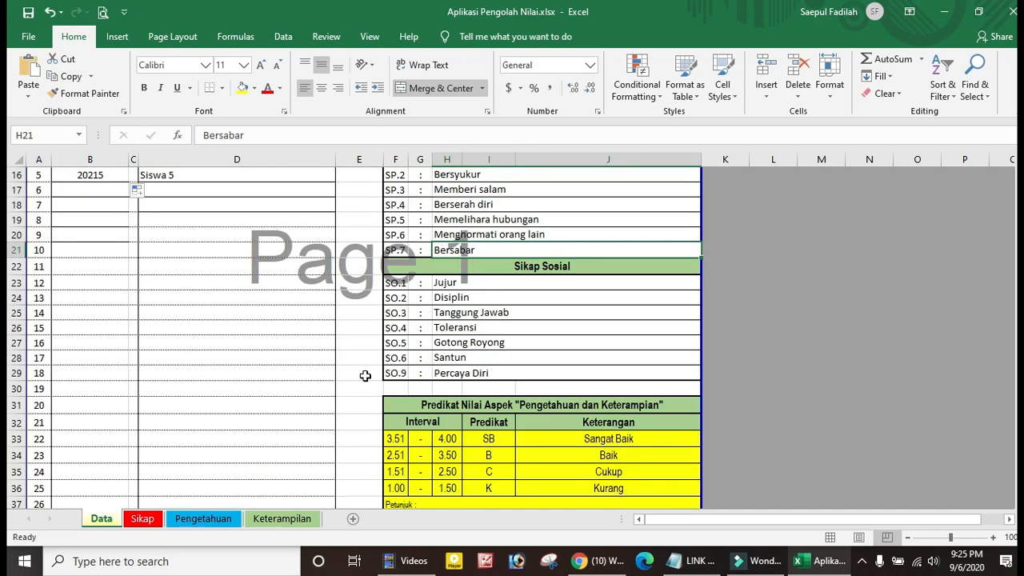
{"action": "scroll", "coordinate": [454, 244], "scroll_direction": "up", "scroll_amount": 1}
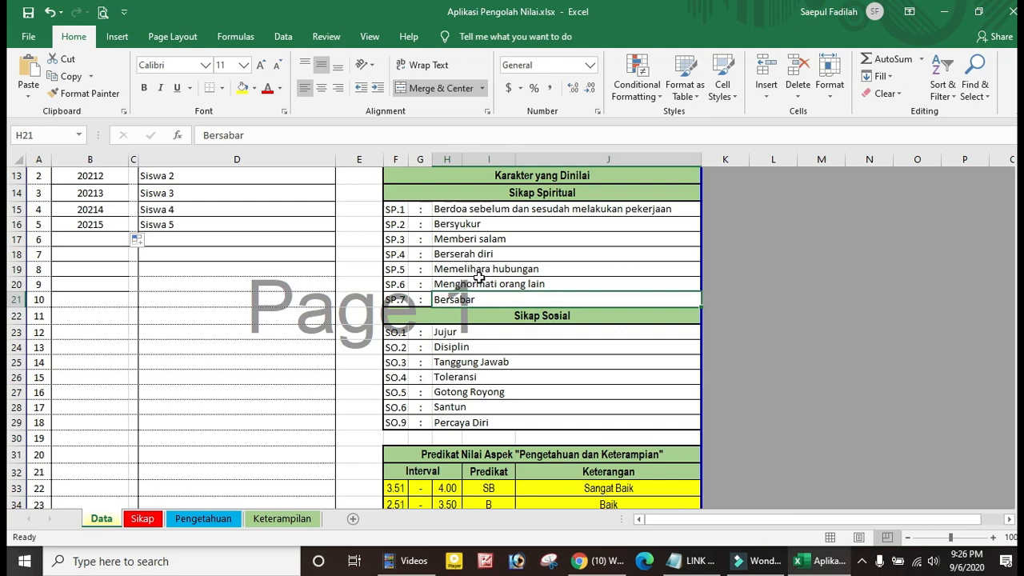
{"action": "scroll", "coordinate": [489, 384], "scroll_direction": "down", "scroll_amount": 2}
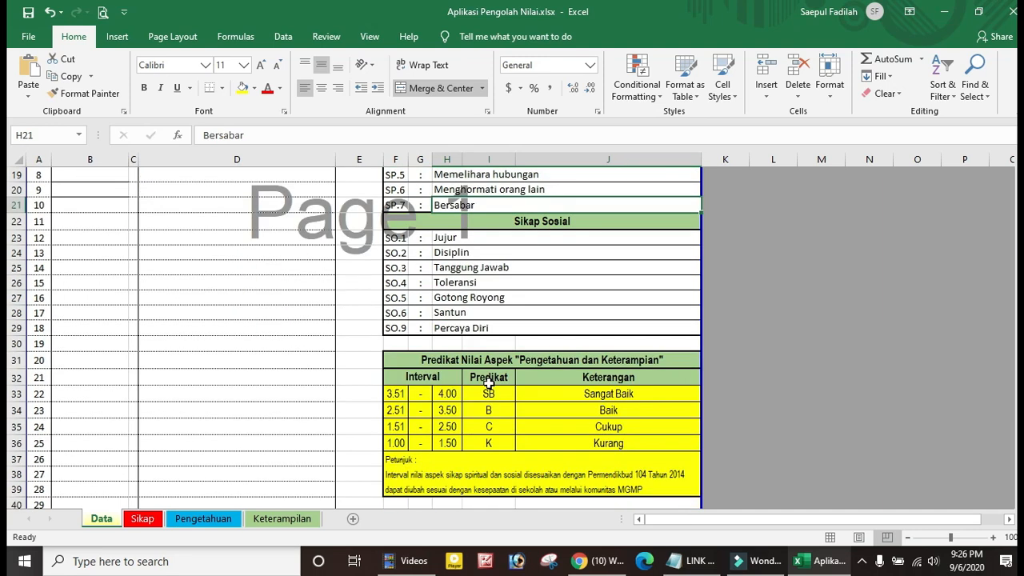
{"action": "scroll", "coordinate": [320, 432], "scroll_direction": "down", "scroll_amount": 2}
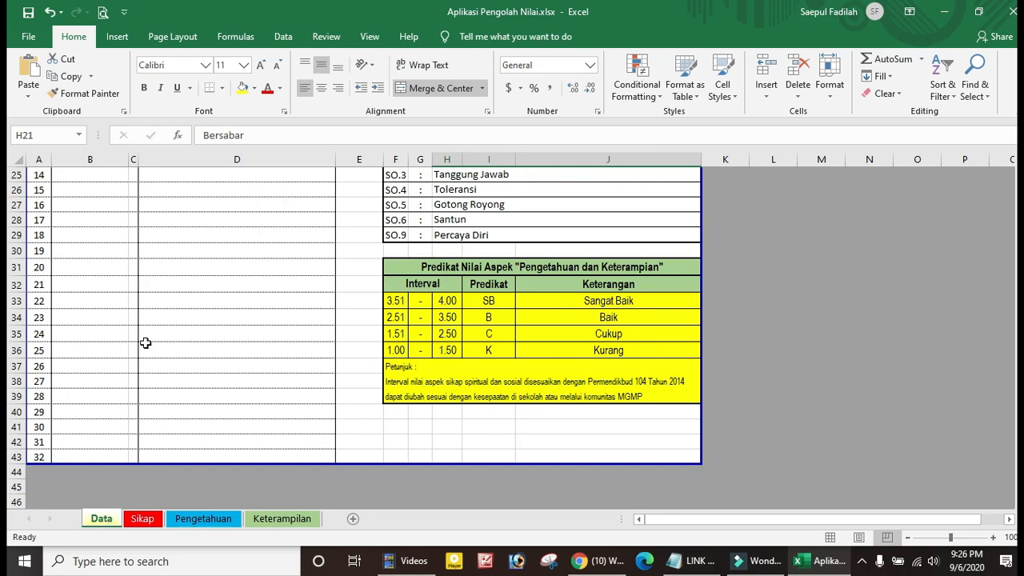
{"action": "scroll", "coordinate": [146, 341], "scroll_direction": "up", "scroll_amount": 8}
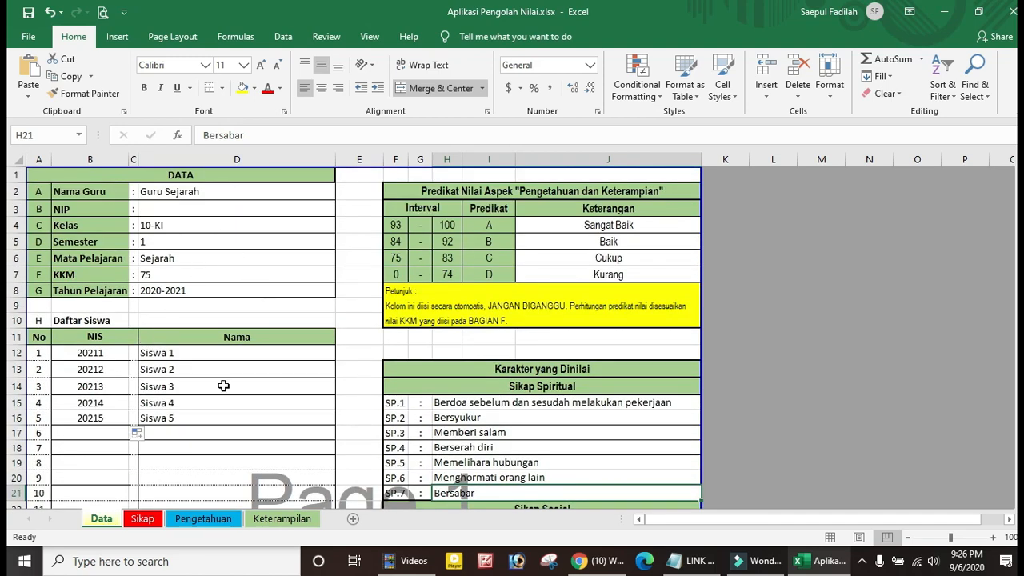
{"action": "scroll", "coordinate": [224, 386], "scroll_direction": "down", "scroll_amount": 7}
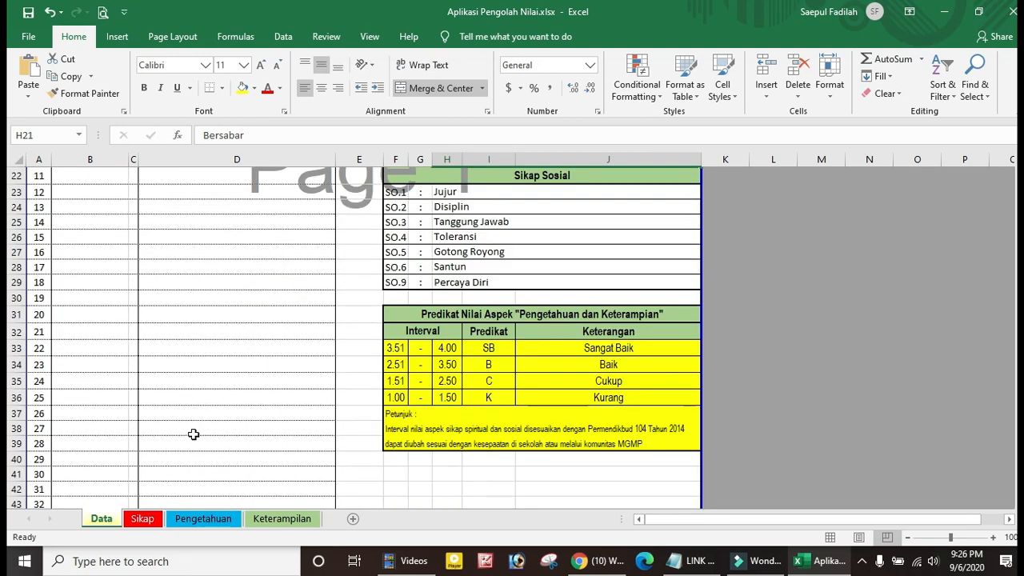
On the Sikap sheet, widen column B so NIS numbers 20211–20215 display fully
{"action": "left_click", "coordinate": [143, 518]}
{"action": "scroll", "coordinate": [269, 372], "scroll_direction": "up", "scroll_amount": 3}
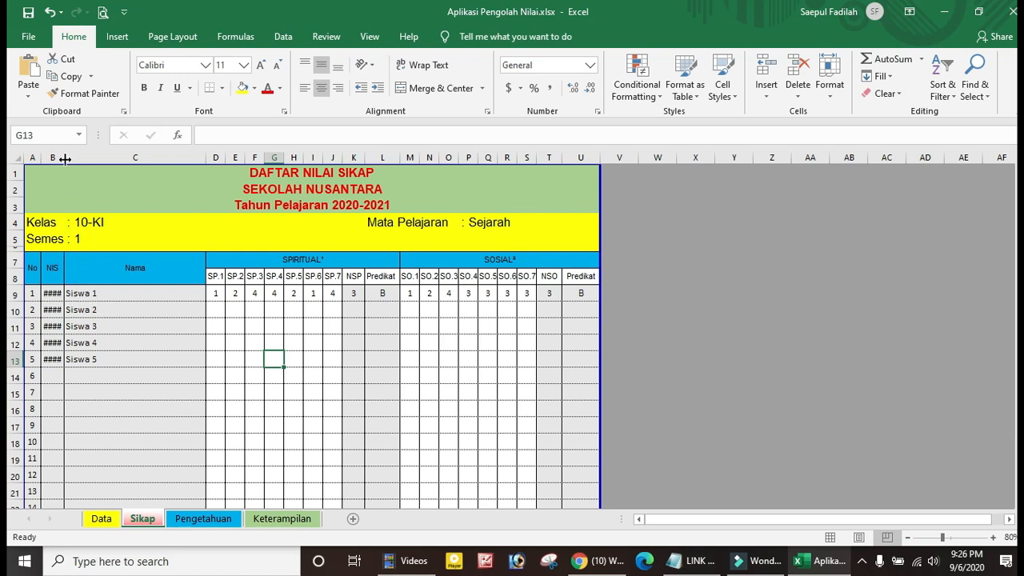
{"action": "left_click_drag", "start_coordinate": [65, 158], "coordinate": [78, 159]}
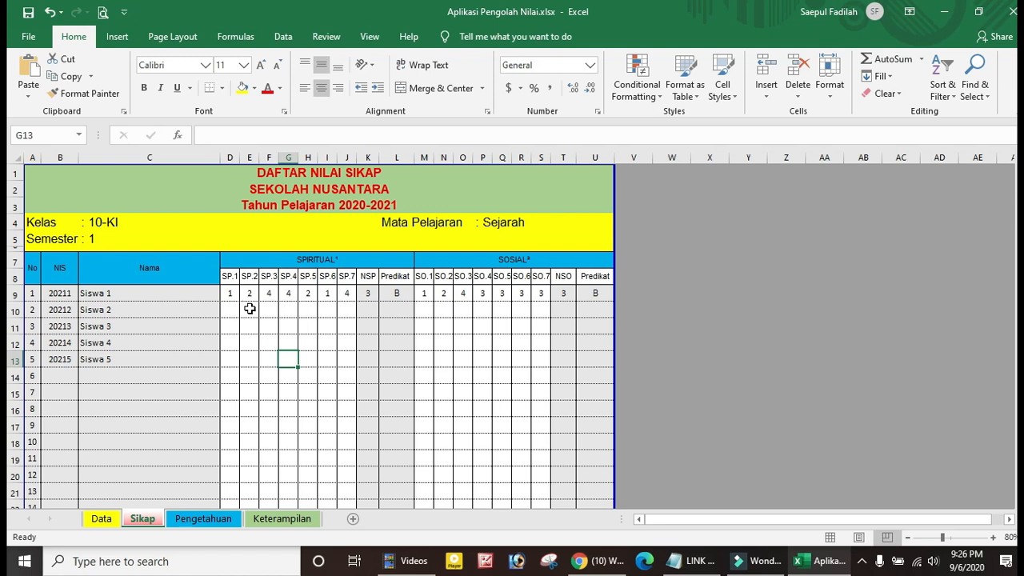
{"action": "left_click", "coordinate": [229, 311]}
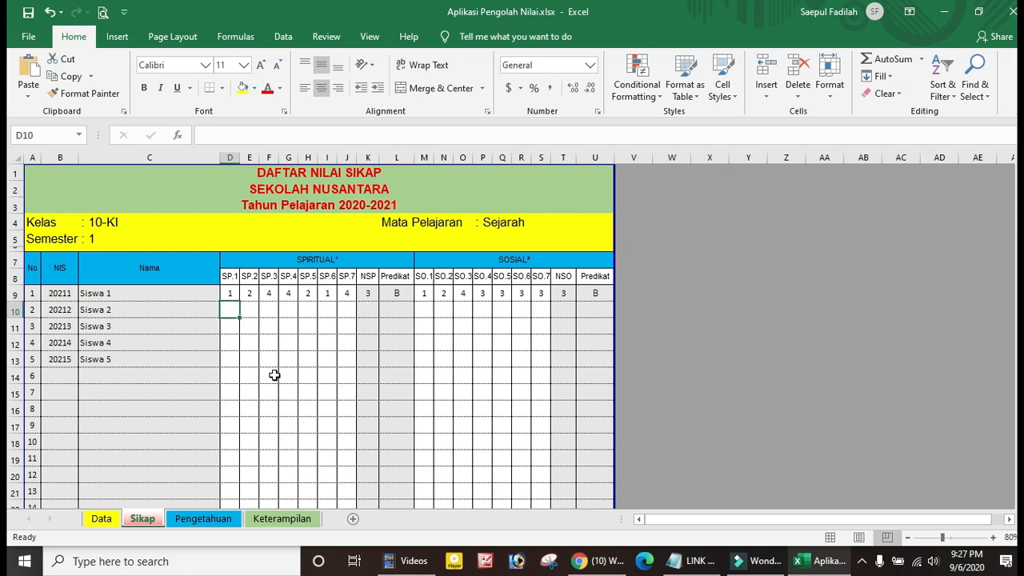
{"action": "scroll", "coordinate": [274, 375], "scroll_direction": "down", "scroll_amount": 9}
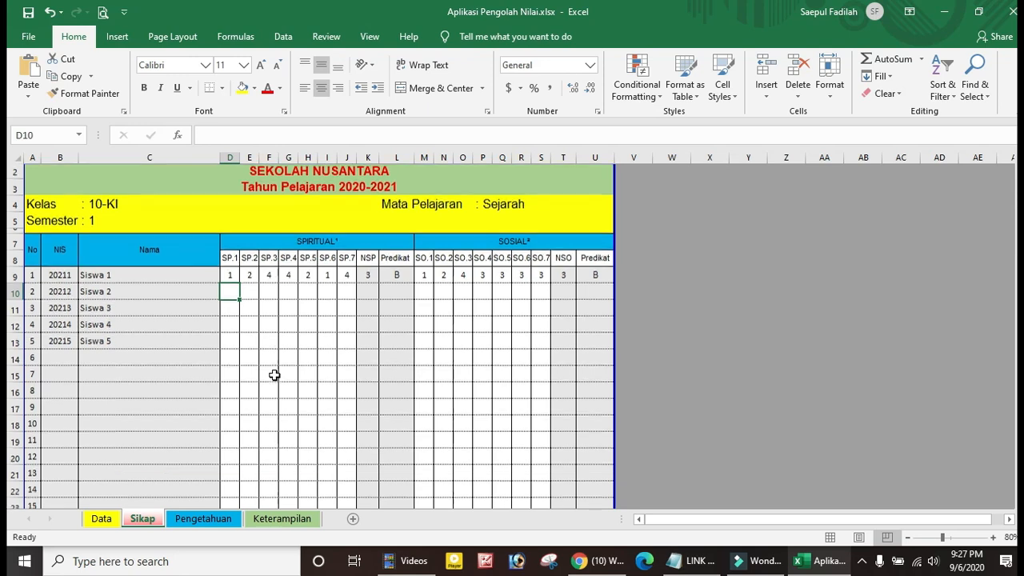
{"action": "scroll", "coordinate": [274, 375], "scroll_direction": "down", "scroll_amount": 3}
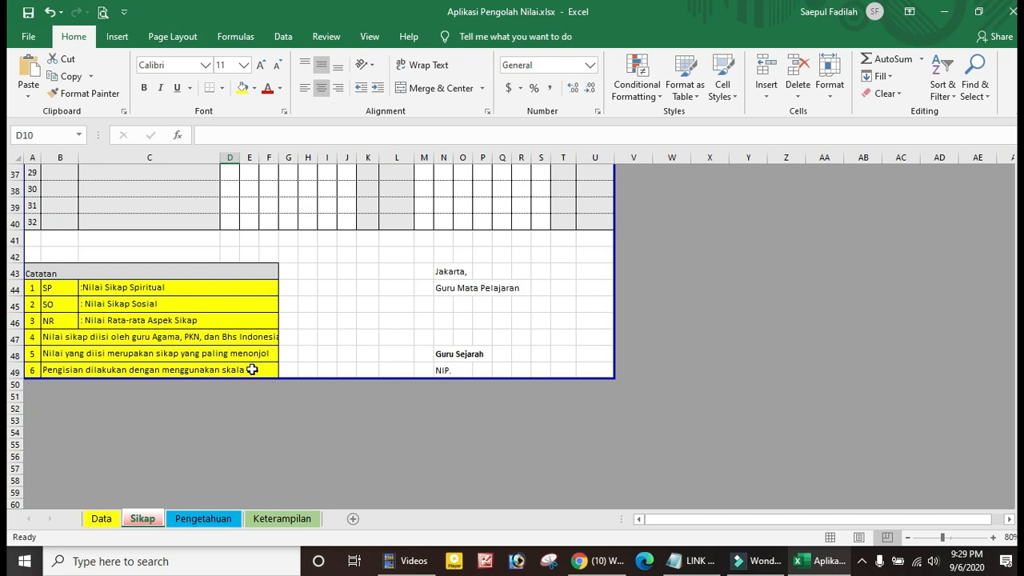
{"action": "scroll", "coordinate": [252, 369], "scroll_direction": "up", "scroll_amount": 12}
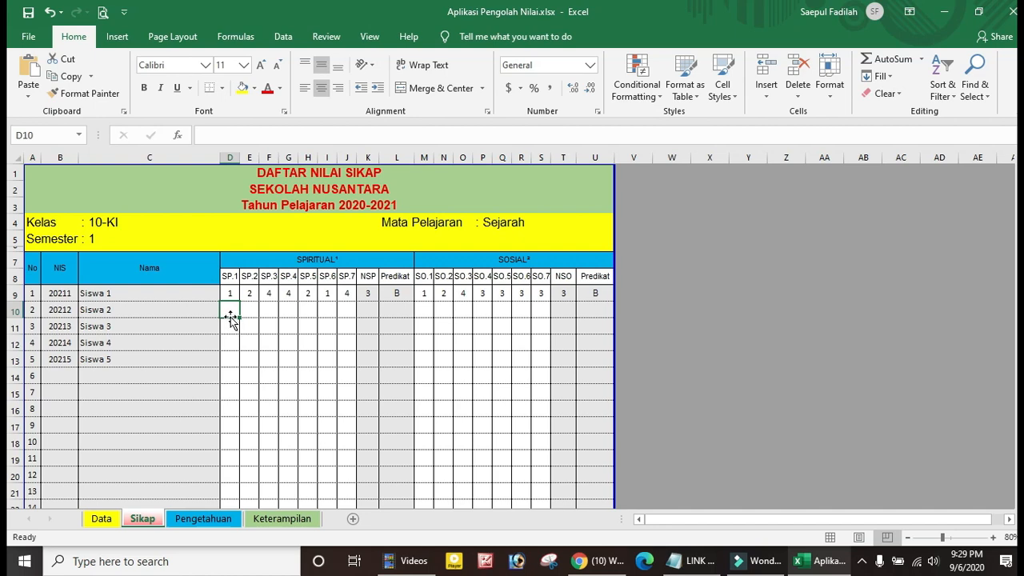
{"action": "left_click", "coordinate": [102, 518]}
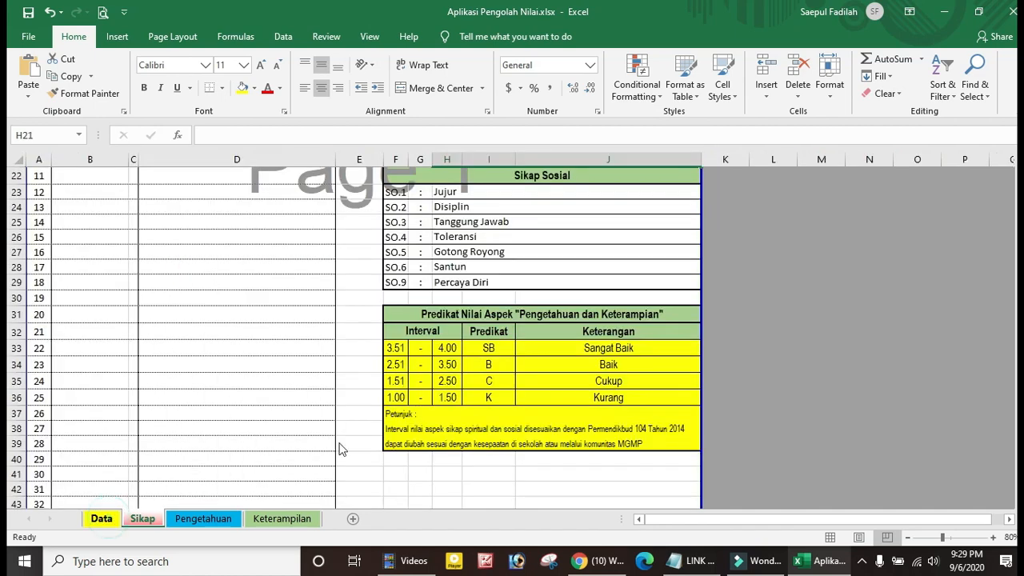
{"action": "scroll", "coordinate": [488, 352], "scroll_direction": "up", "scroll_amount": 5}
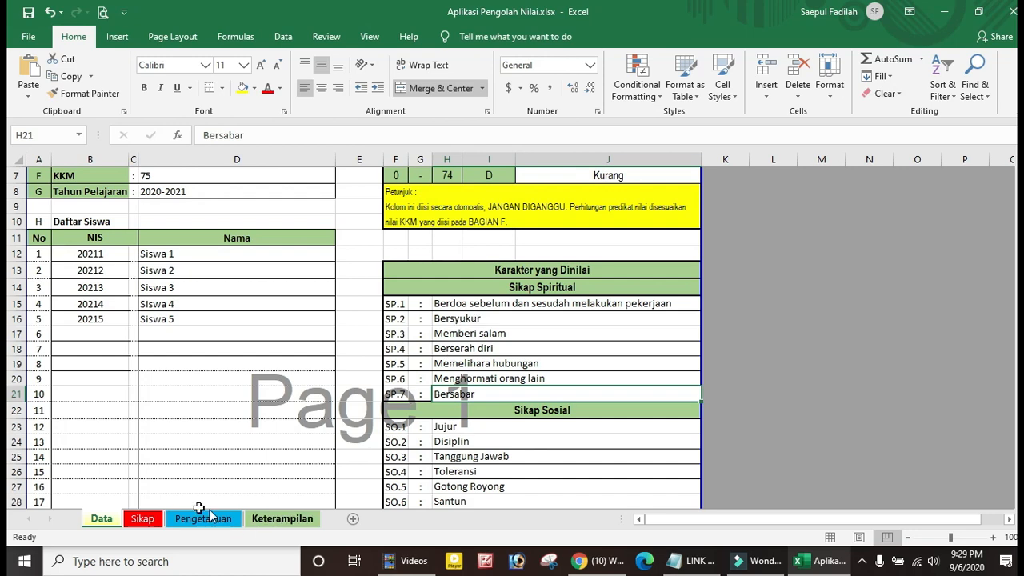
{"action": "left_click", "coordinate": [143, 518]}
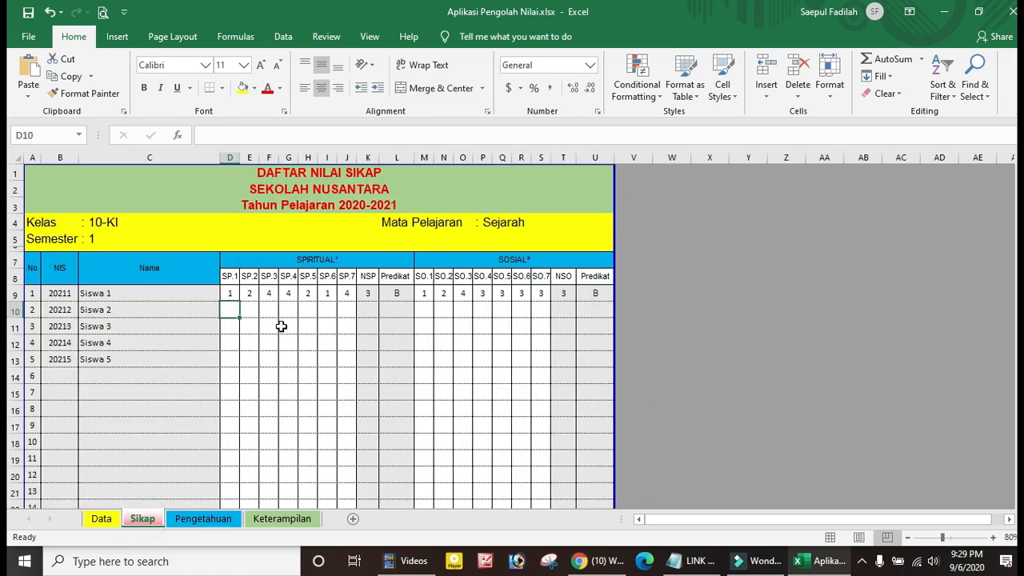
Delete Siswa 1's sample scores SP.1–SP.7 (D9:J9) and SO.1–SO.7 (M9:S9)
{"action": "left_click", "coordinate": [230, 292]}
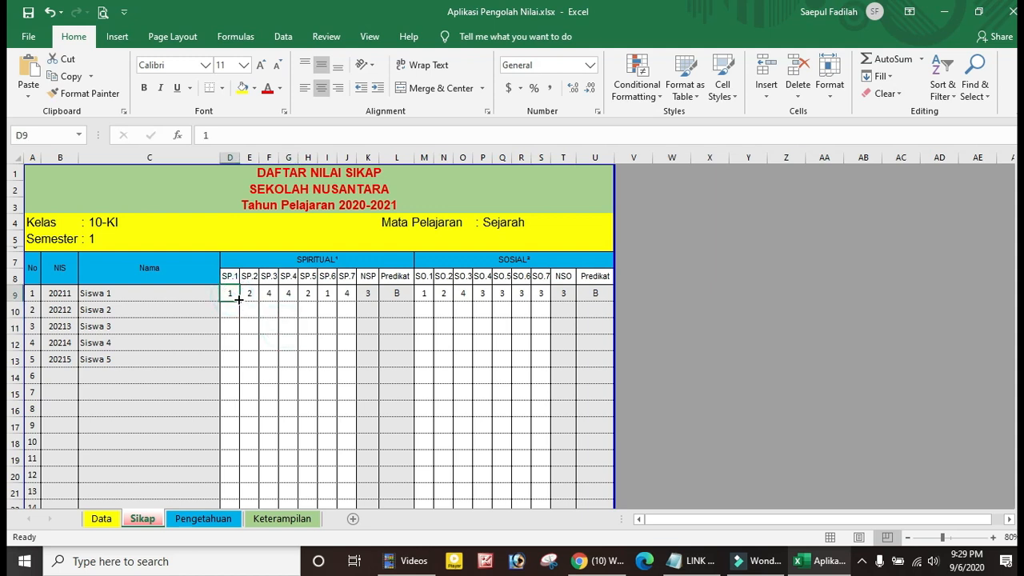
{"action": "left_click_drag", "start_coordinate": [234, 293], "coordinate": [345, 293]}
{"action": "key", "text": "Delete"}
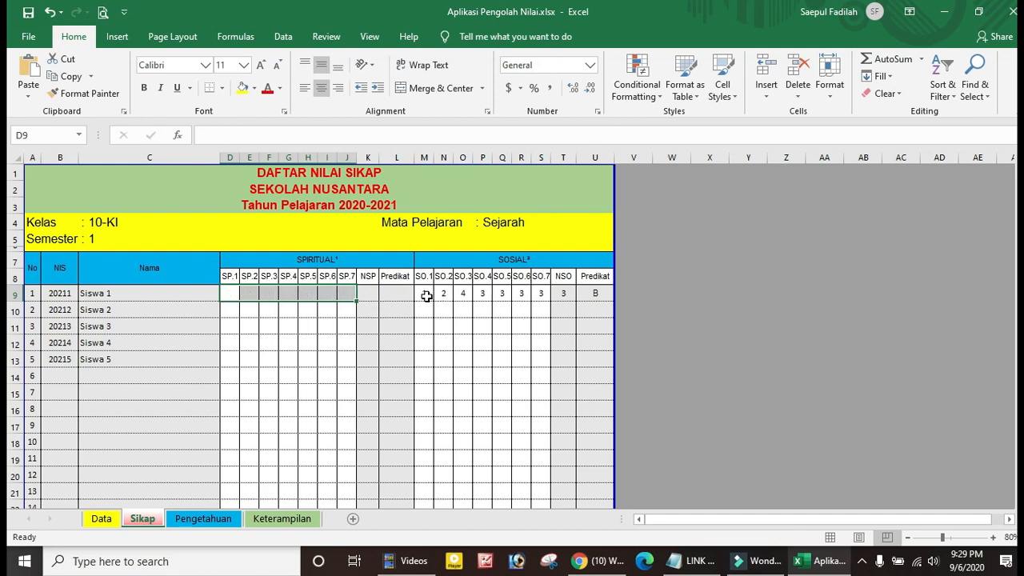
{"action": "left_click_drag", "start_coordinate": [424, 293], "coordinate": [524, 311]}
{"action": "key", "text": "Delete"}
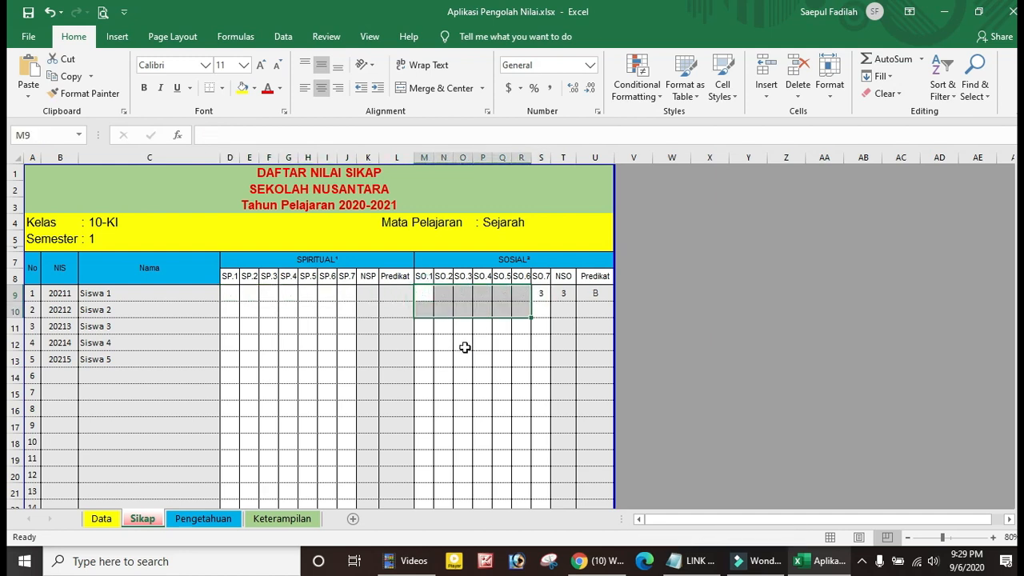
{"action": "left_click", "coordinate": [541, 293]}
{"action": "key", "text": "Delete"}
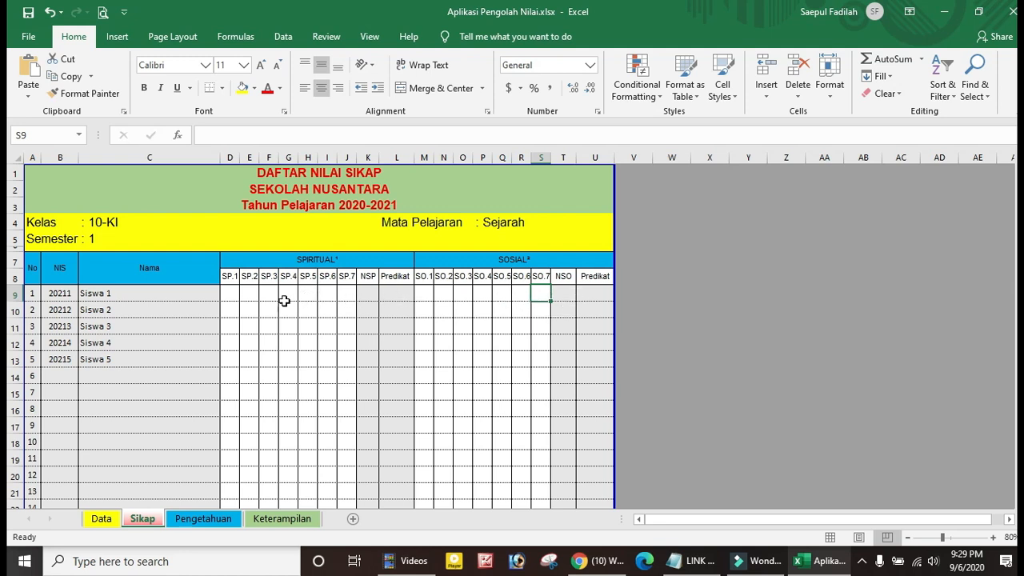
Select the D9:J15 score area, student names and NIS numbers, then go to the Data sheet
{"action": "left_click_drag", "start_coordinate": [233, 294], "coordinate": [294, 380]}
{"action": "left_click_drag", "start_coordinate": [117, 299], "coordinate": [119, 358]}
{"action": "left_click_drag", "start_coordinate": [57, 293], "coordinate": [60, 360]}
{"action": "left_click", "coordinate": [102, 518]}
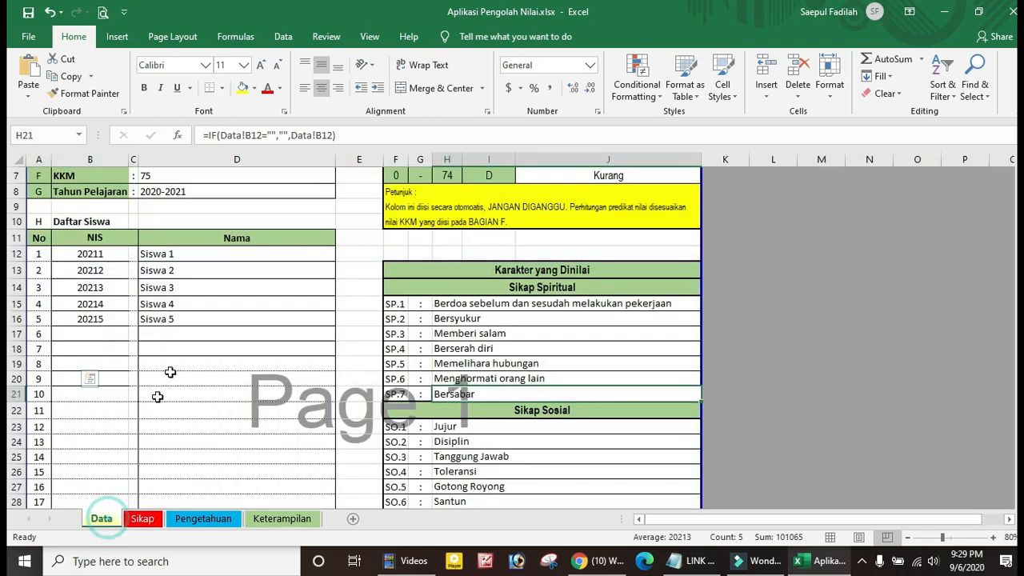
Back on Sikap, check that Siswa 1's NSP formula in K9 now shows blank
{"action": "left_click", "coordinate": [149, 520]}
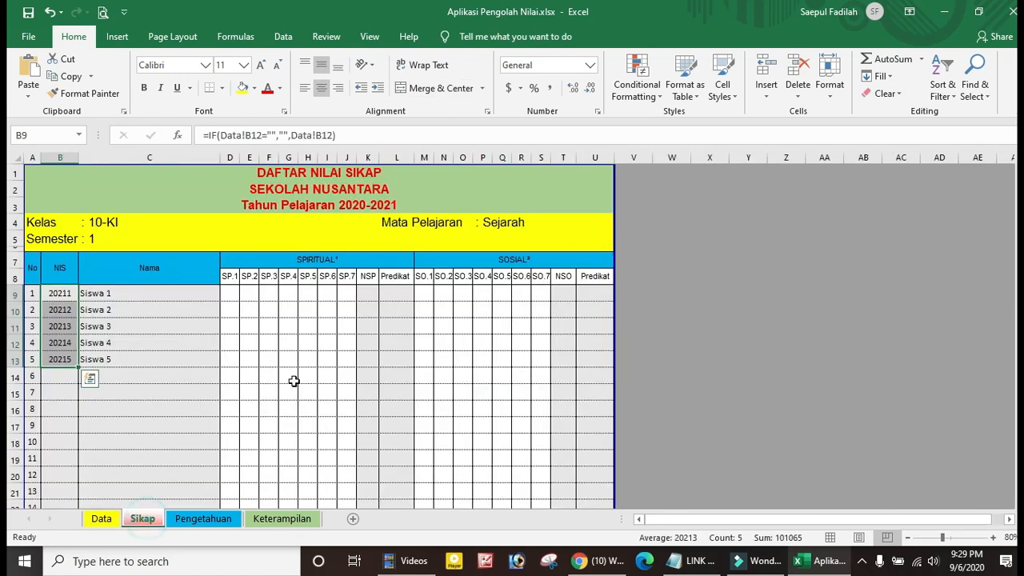
{"action": "left_click", "coordinate": [367, 294]}
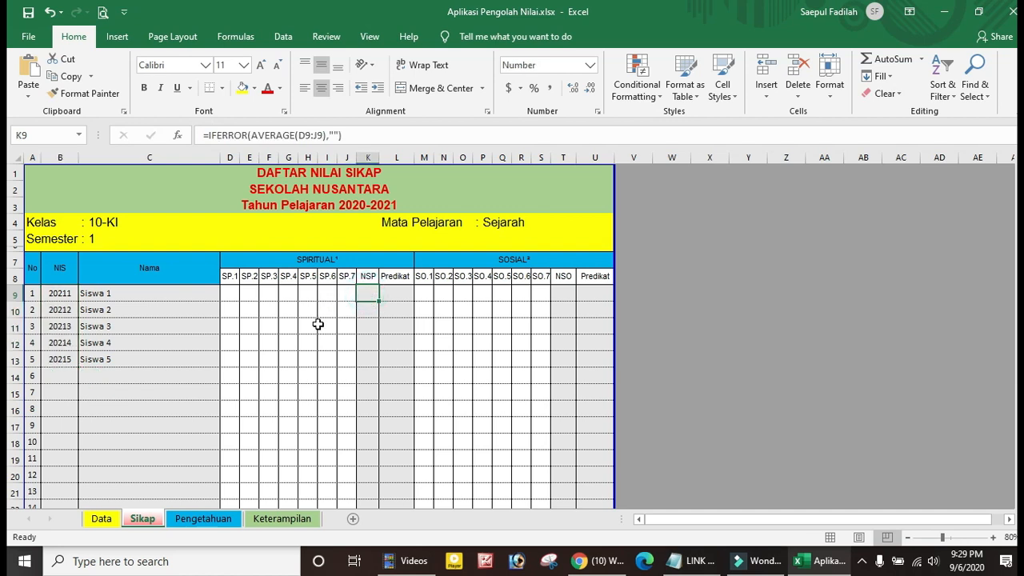
{"action": "left_click", "coordinate": [320, 325]}
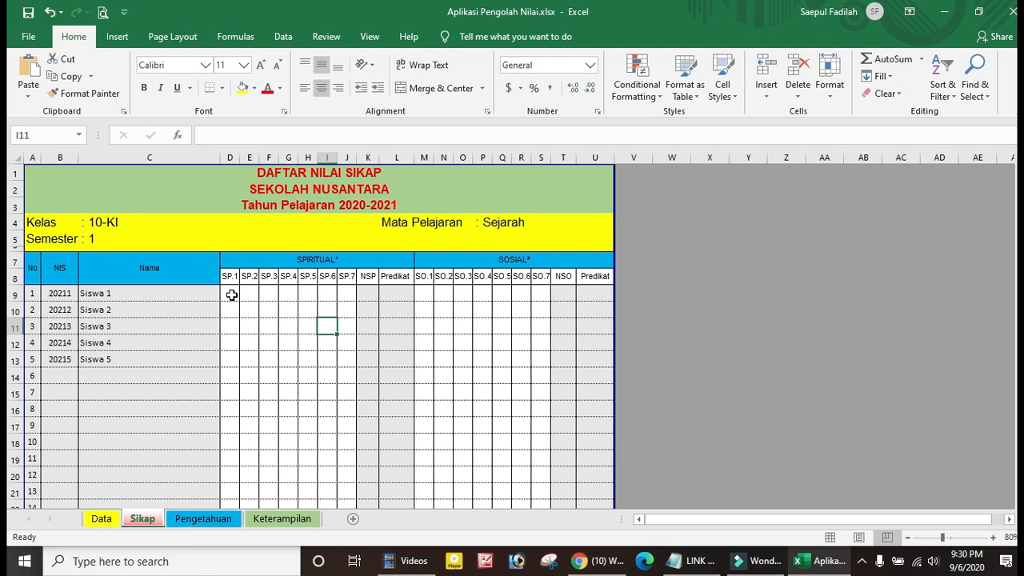
Enter a score of 3 in Siswa 1's SP.1 (D9) and SO.1 (M9) cells
{"action": "left_click", "coordinate": [231, 295]}
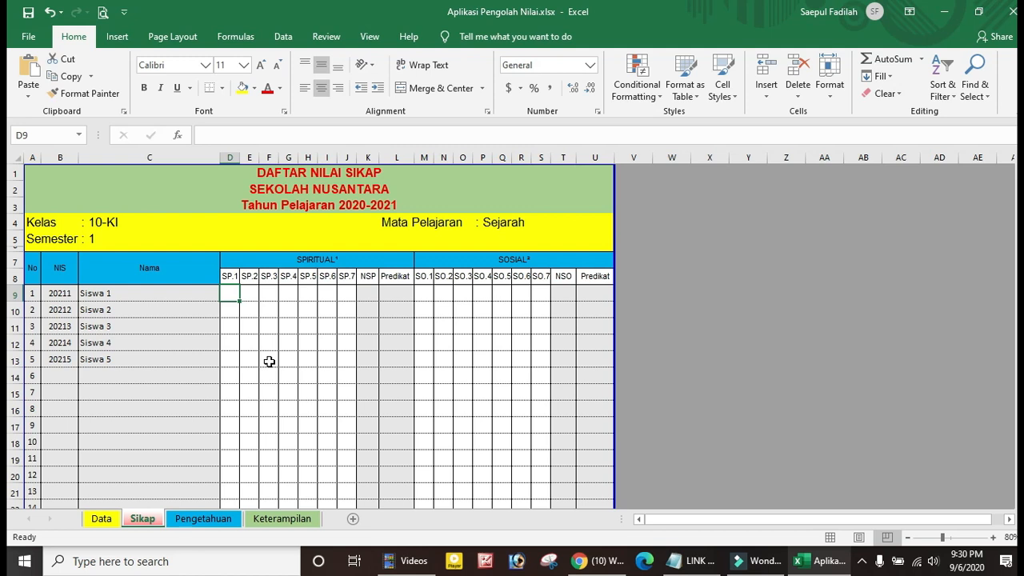
{"action": "type", "text": "3"}
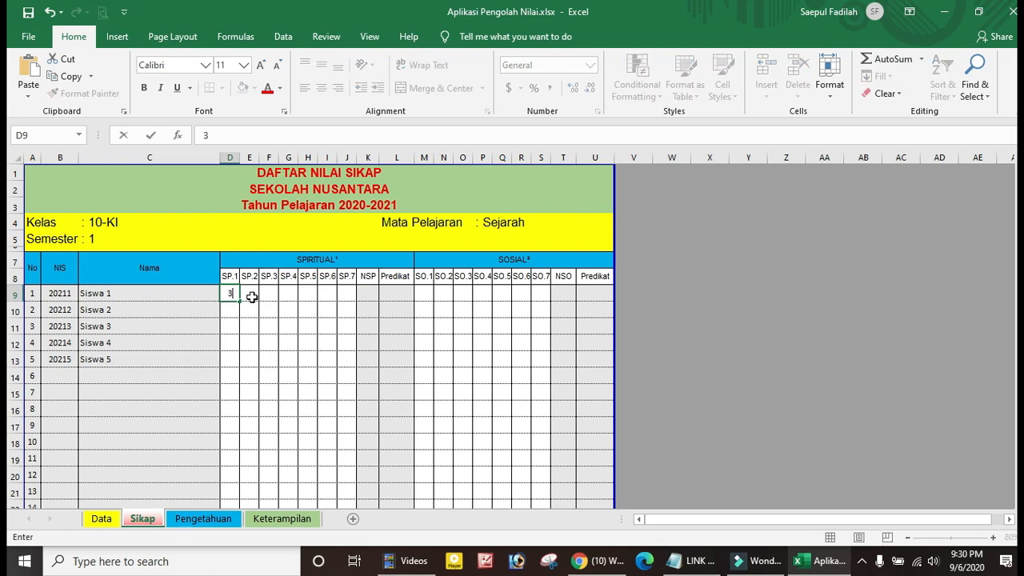
{"action": "left_click", "coordinate": [440, 304]}
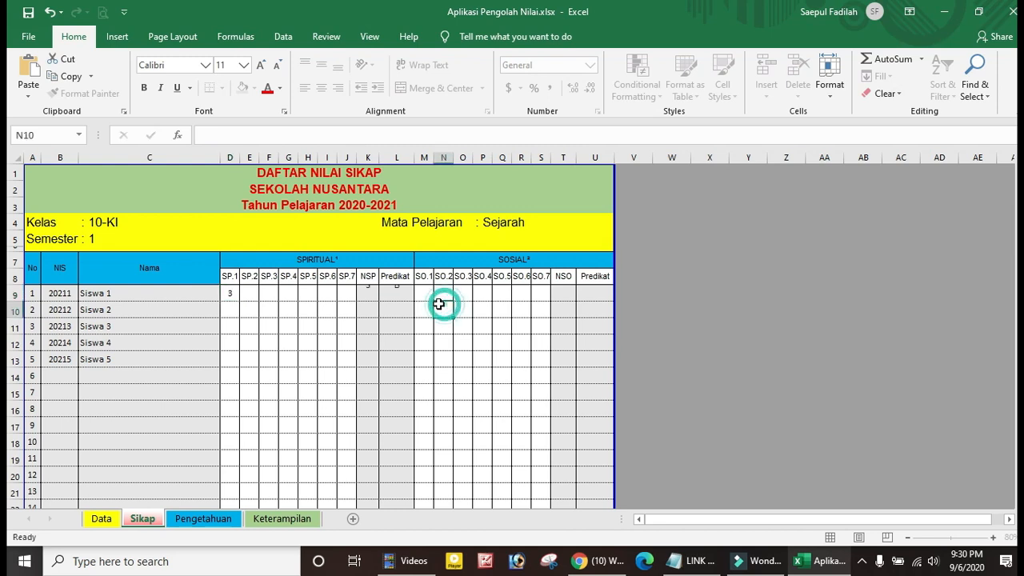
{"action": "left_click", "coordinate": [427, 294]}
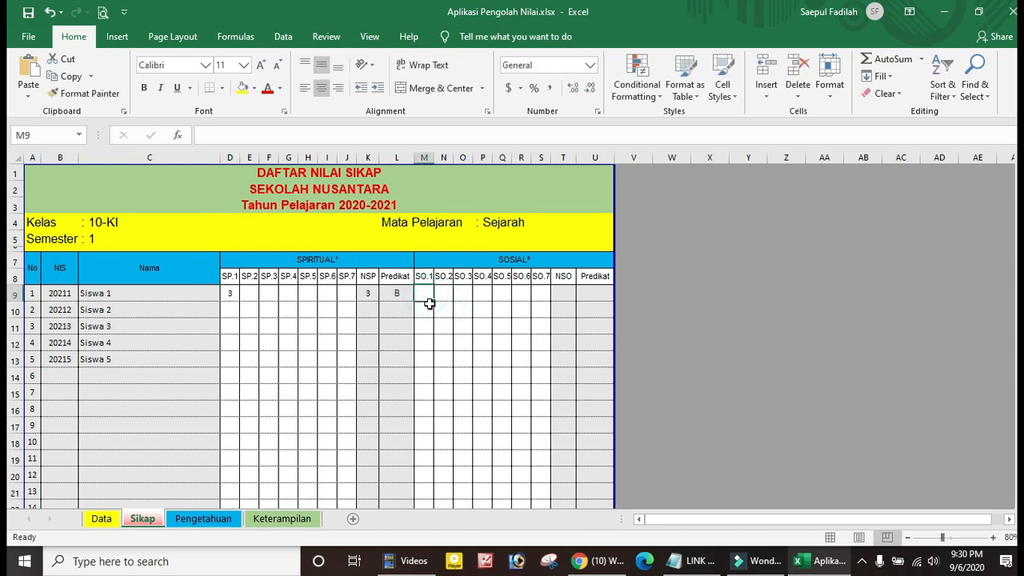
{"action": "type", "text": "3"}
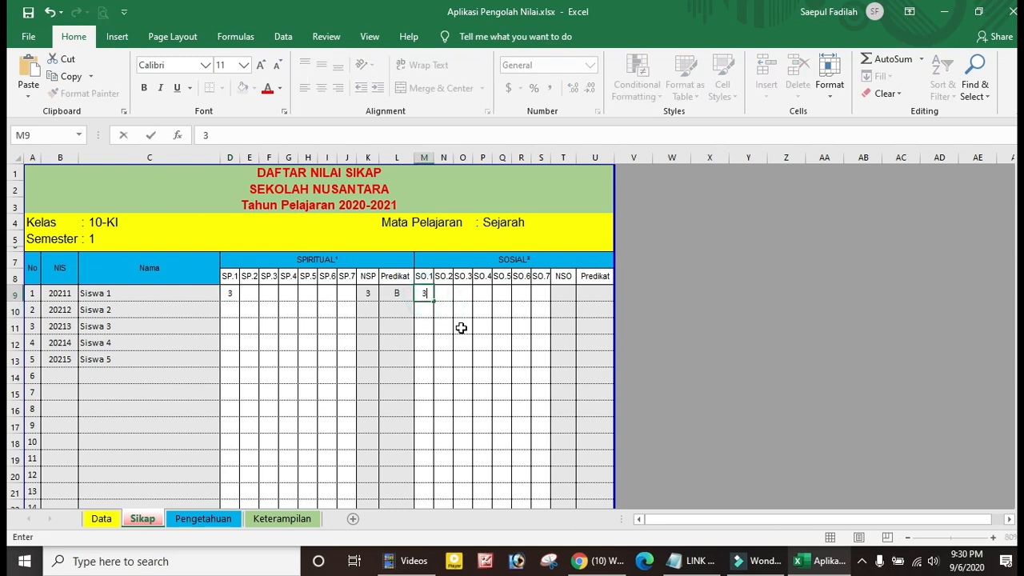
{"action": "left_click", "coordinate": [459, 327]}
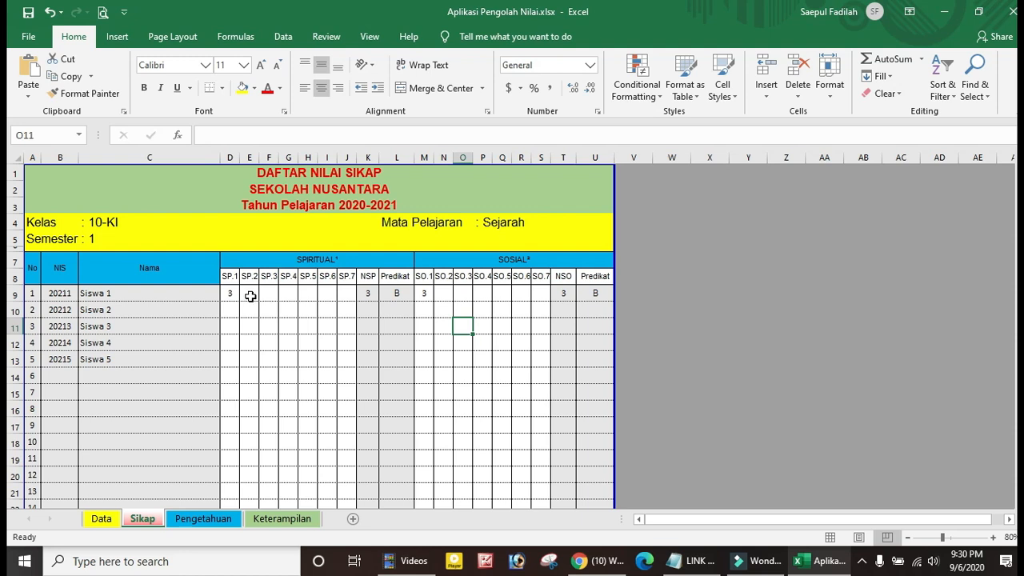
Enter Siswa 1's SP.2–SP.7 scores 2, 3, 4, 3, 2, 1, giving NSP 3 (B)
{"action": "left_click", "coordinate": [250, 295]}
{"action": "type", "text": "2"}
{"action": "key", "text": "Tab"}
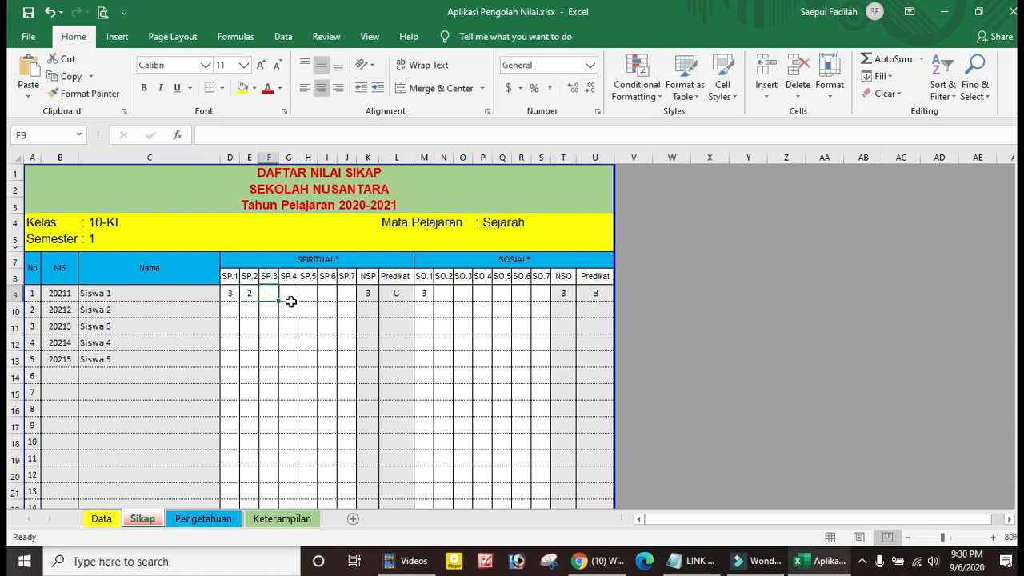
{"action": "type", "text": "3"}
{"action": "key", "text": "Tab"}
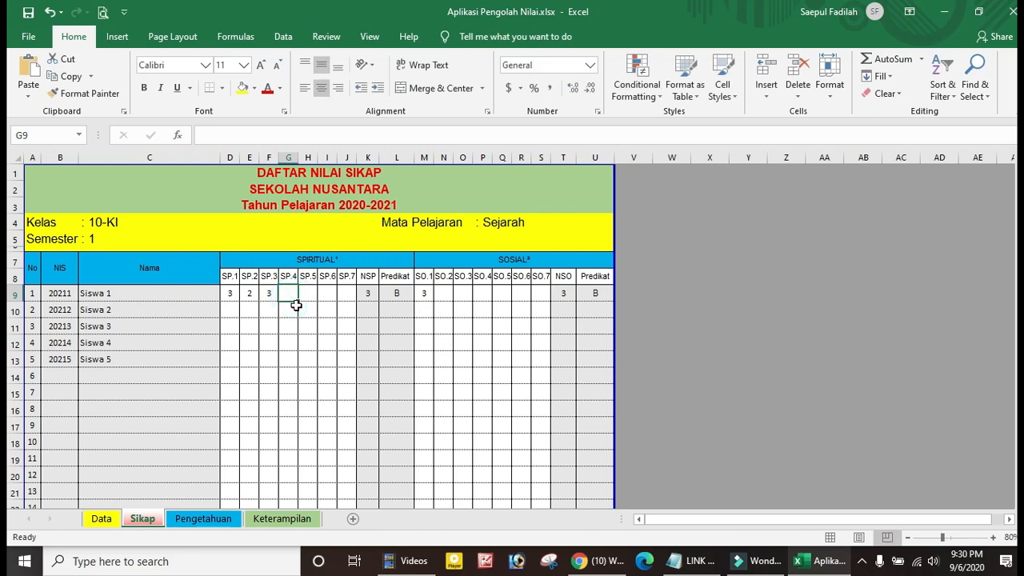
{"action": "type", "text": "4"}
{"action": "left_click", "coordinate": [308, 295]}
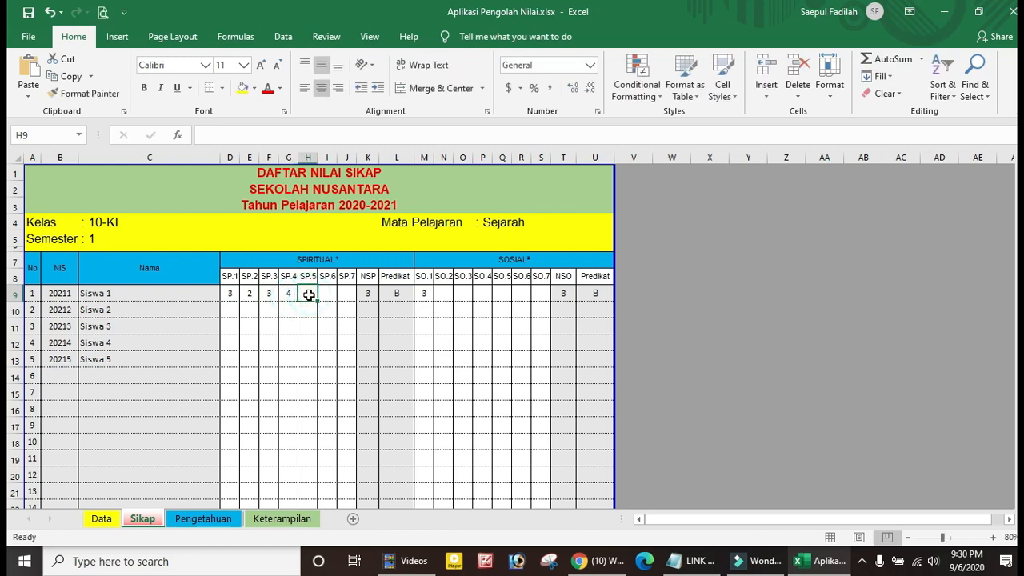
{"action": "type", "text": "3"}
{"action": "left_click", "coordinate": [327, 295]}
{"action": "type", "text": "2"}
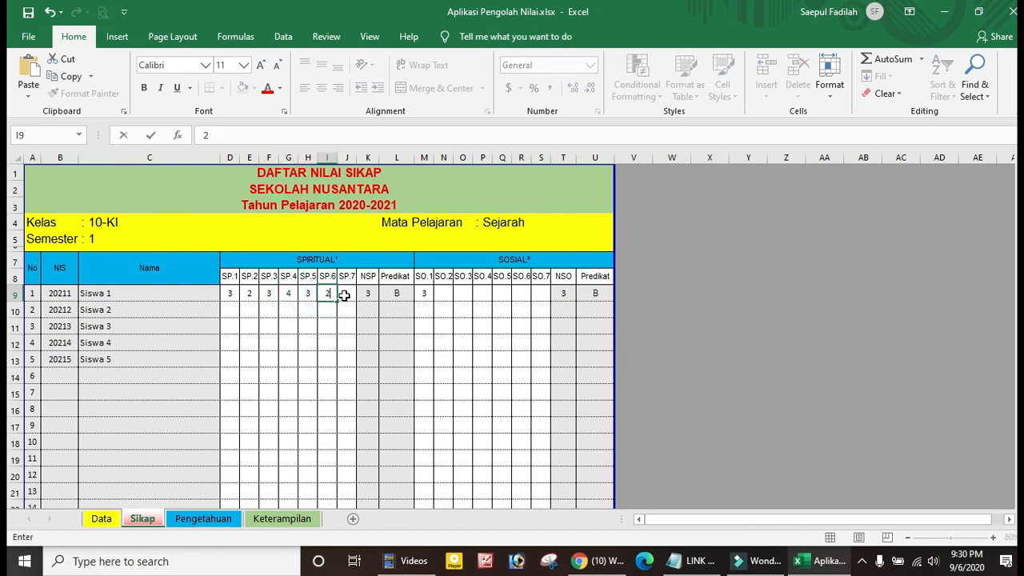
{"action": "left_click", "coordinate": [344, 295]}
{"action": "type", "text": "1"}
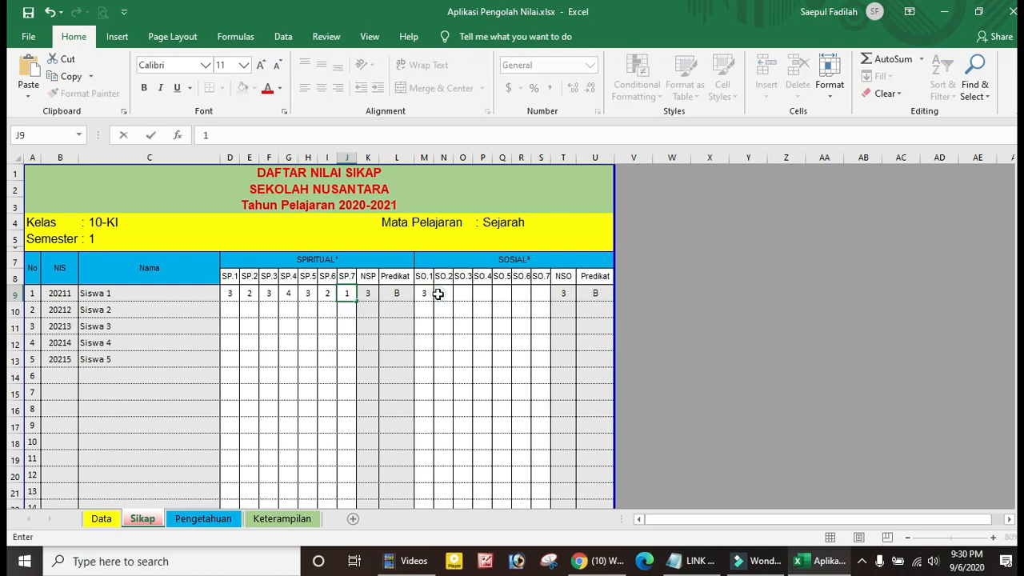
Enter Siswa 1's SO.2–SO.7 scores 1, 2, 2, 3, 3, 2, giving NSO 2 (C)
{"action": "left_click", "coordinate": [438, 294]}
{"action": "type", "text": "1"}
{"action": "left_click", "coordinate": [462, 294]}
{"action": "type", "text": "2"}
{"action": "left_click", "coordinate": [483, 294]}
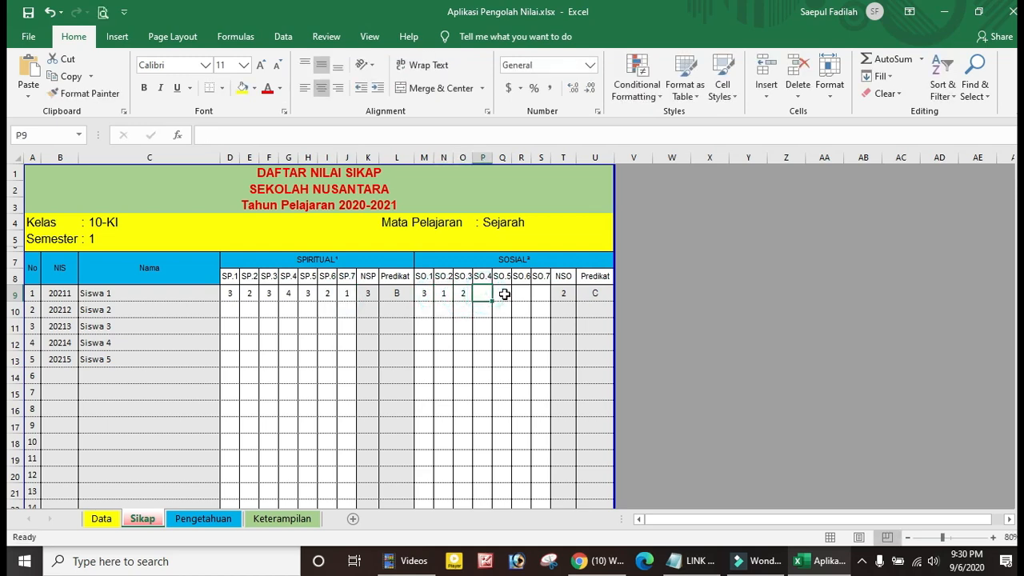
{"action": "left_click", "coordinate": [504, 295]}
{"action": "type", "text": "3"}
{"action": "left_click", "coordinate": [482, 298]}
{"action": "type", "text": "2"}
{"action": "left_click", "coordinate": [521, 294]}
{"action": "type", "text": "3"}
{"action": "left_click", "coordinate": [541, 295]}
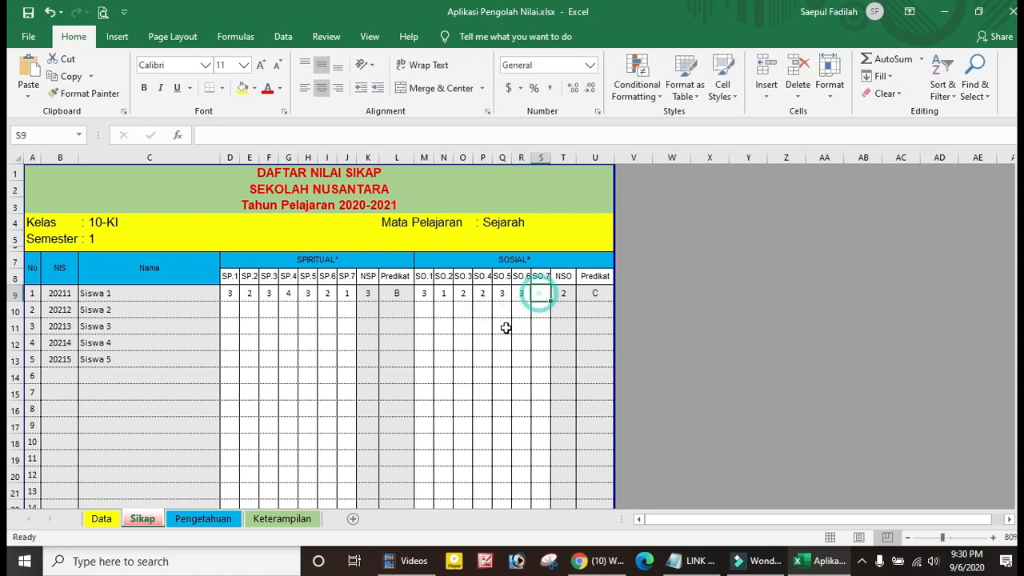
{"action": "type", "text": "2"}
{"action": "left_click", "coordinate": [483, 343]}
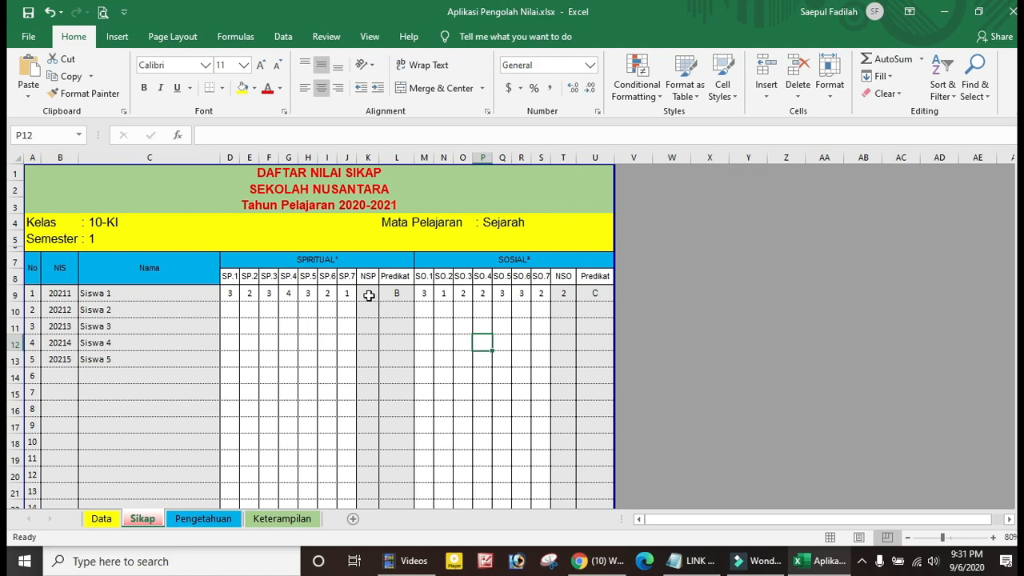
{"action": "left_click", "coordinate": [370, 295]}
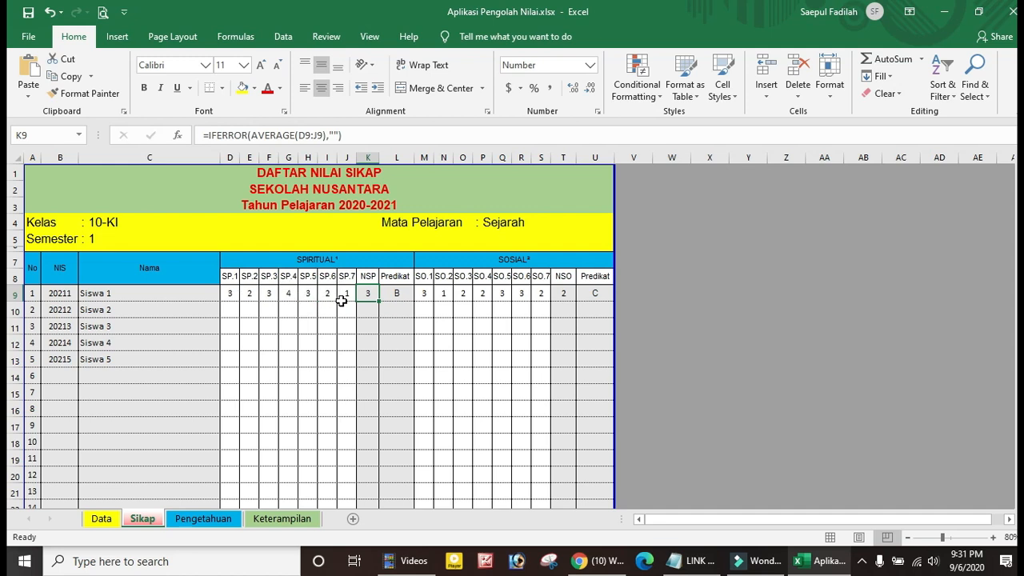
{"action": "left_click", "coordinate": [439, 323]}
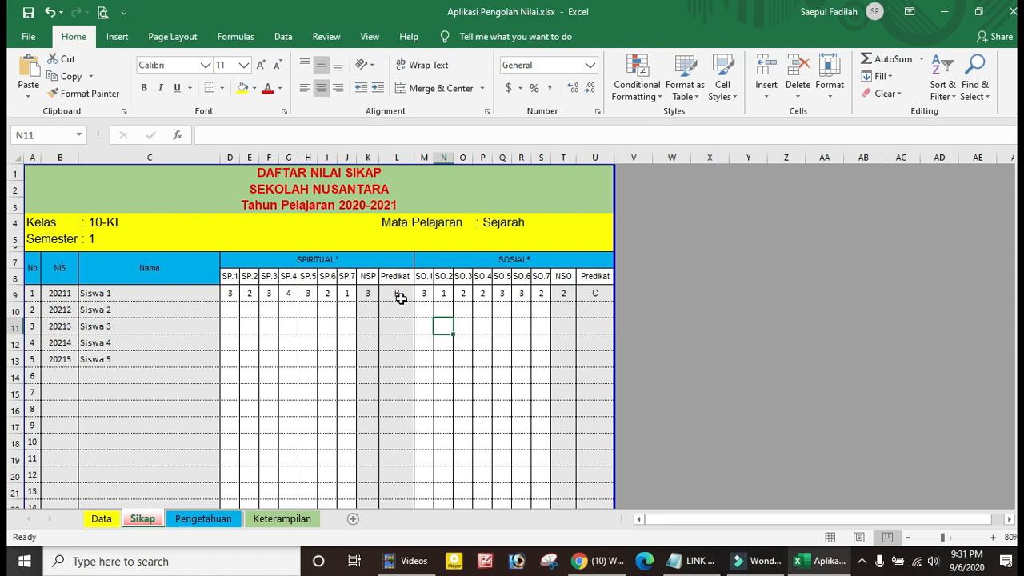
{"action": "left_click", "coordinate": [563, 295]}
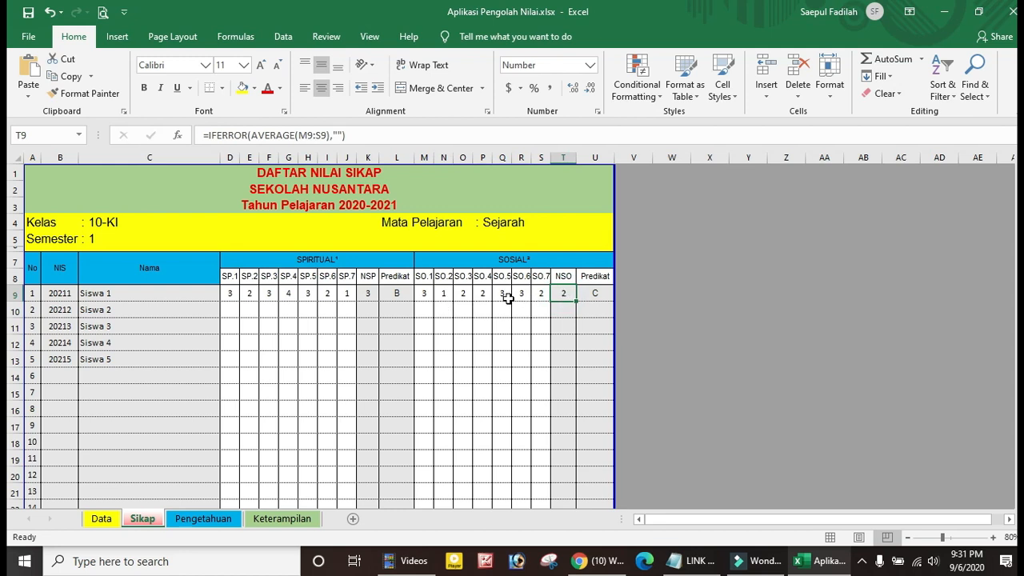
{"action": "left_click", "coordinate": [599, 294]}
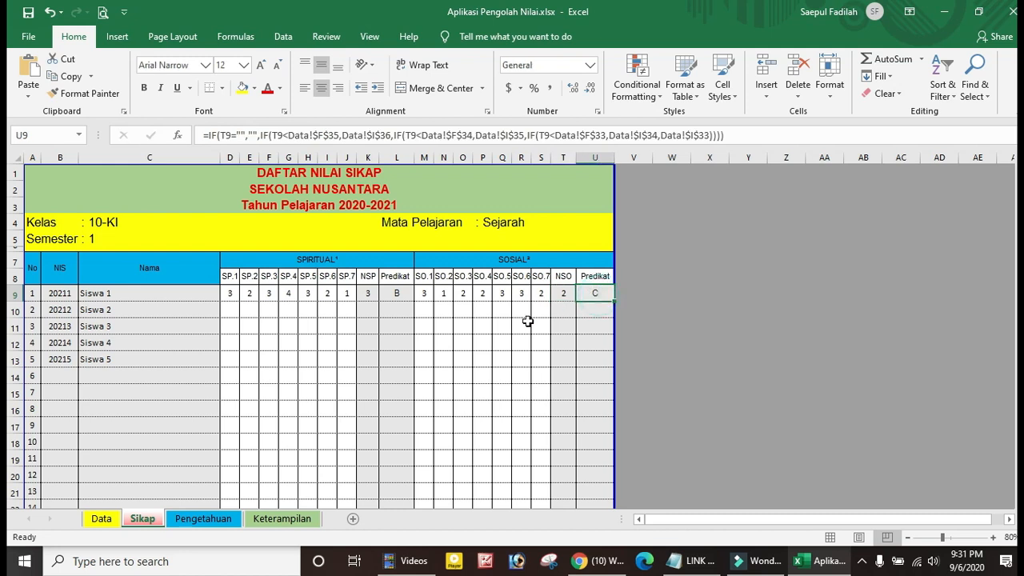
{"action": "left_click", "coordinate": [484, 327]}
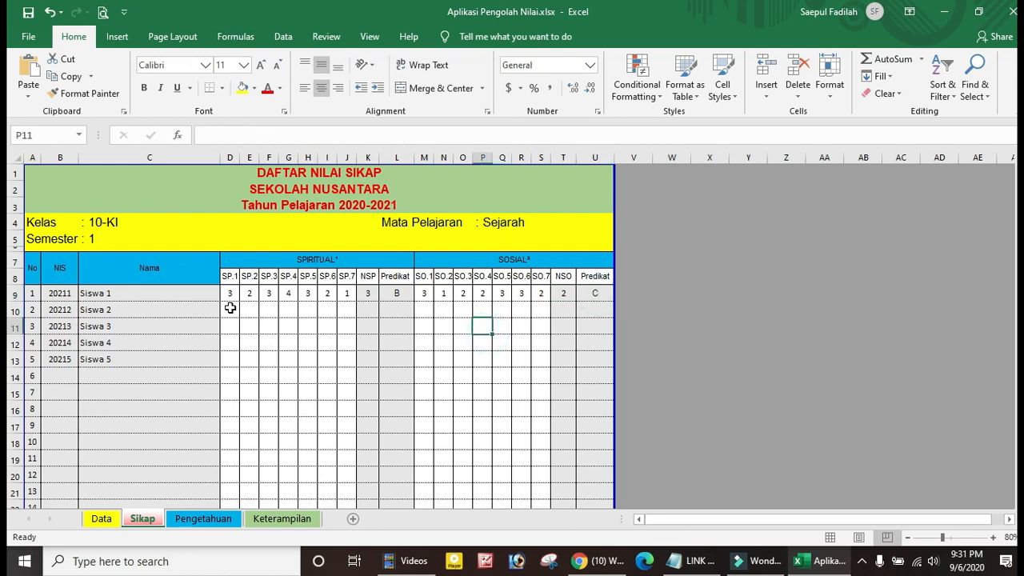
{"action": "left_click", "coordinate": [425, 311]}
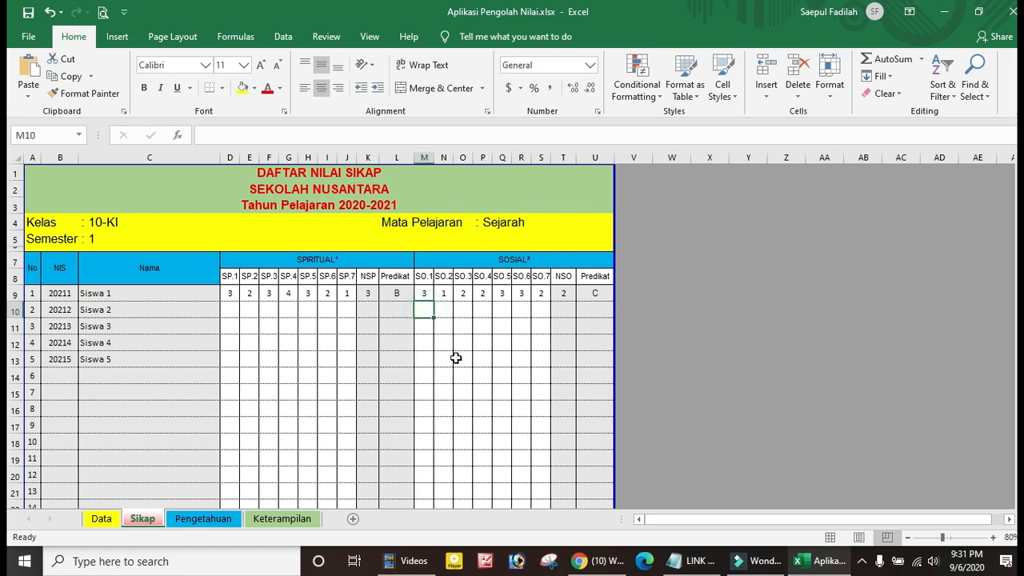
{"action": "scroll", "coordinate": [455, 358], "scroll_direction": "down", "scroll_amount": 7}
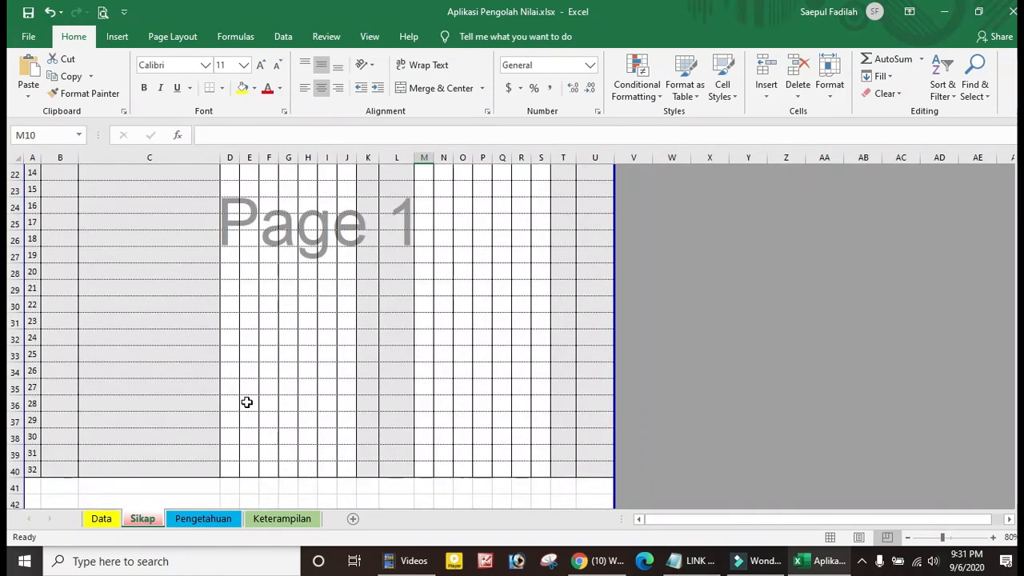
On the Pengetahuan sheet, widen column B to show the NIS numbers, then review the daily-test and task headers
{"action": "left_click", "coordinate": [206, 519]}
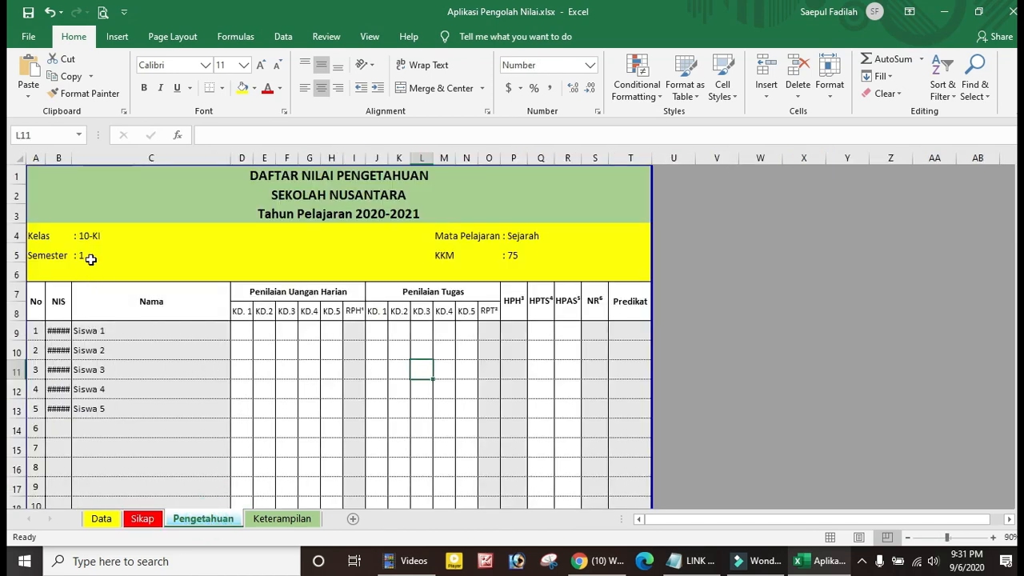
{"action": "left_click_drag", "start_coordinate": [72, 158], "coordinate": [80, 165]}
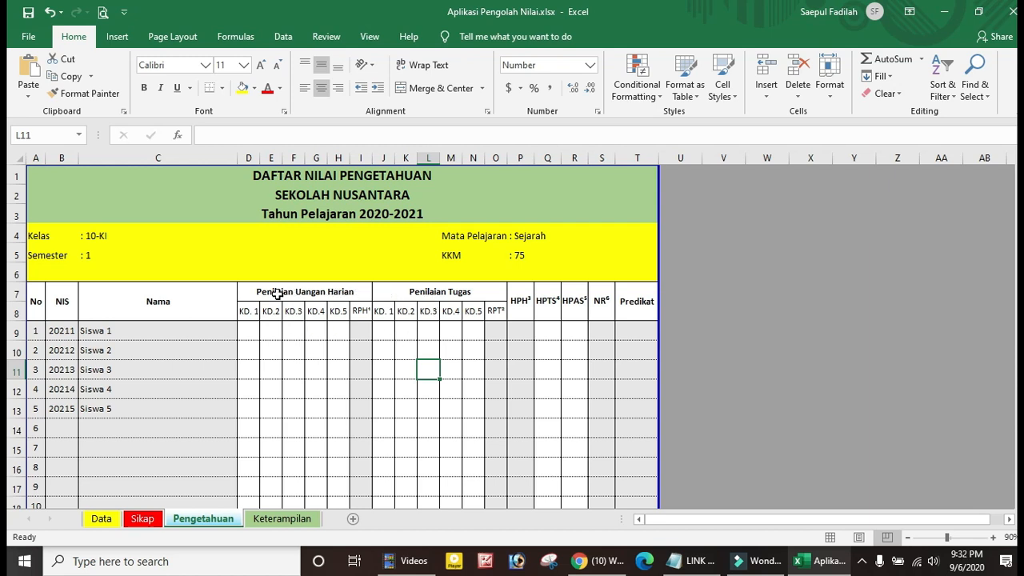
{"action": "left_click", "coordinate": [313, 291]}
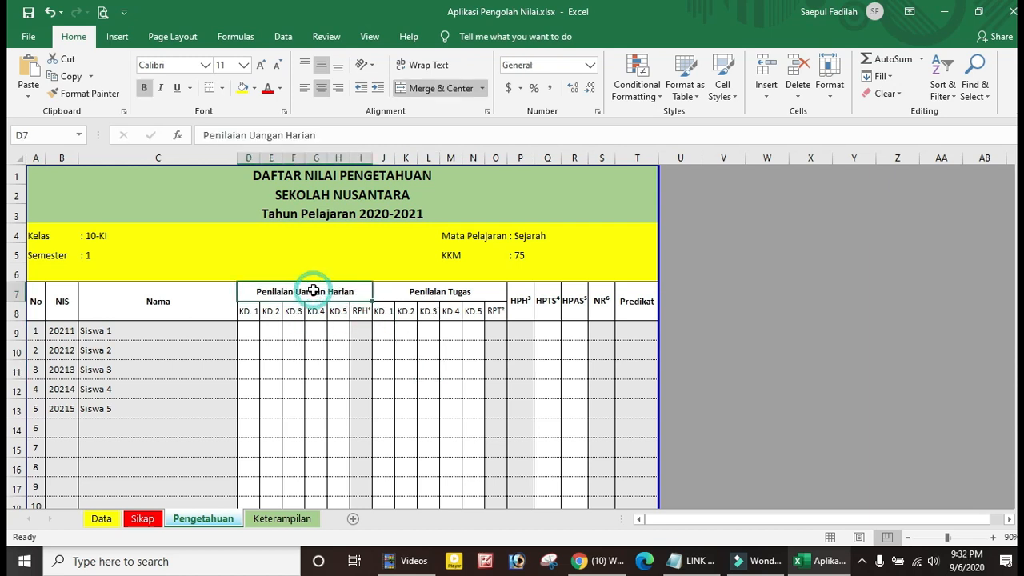
{"action": "left_click", "coordinate": [435, 291]}
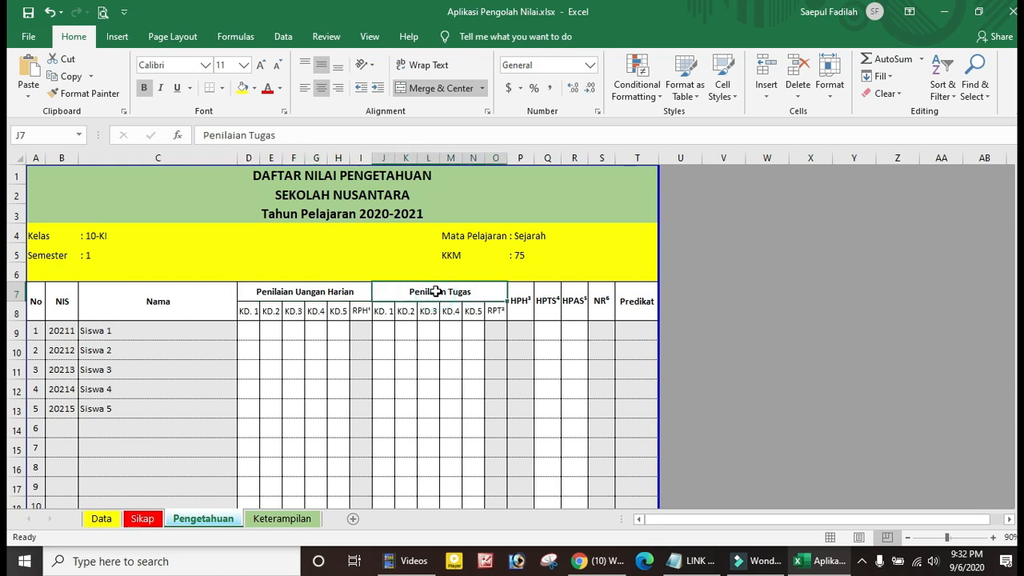
{"action": "left_click", "coordinate": [340, 293]}
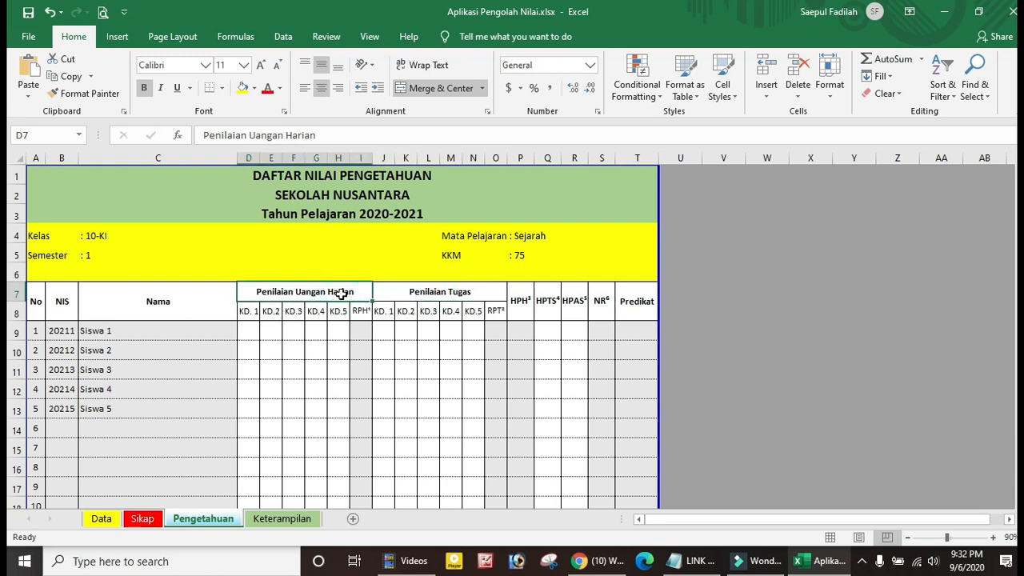
{"action": "left_click", "coordinate": [435, 292]}
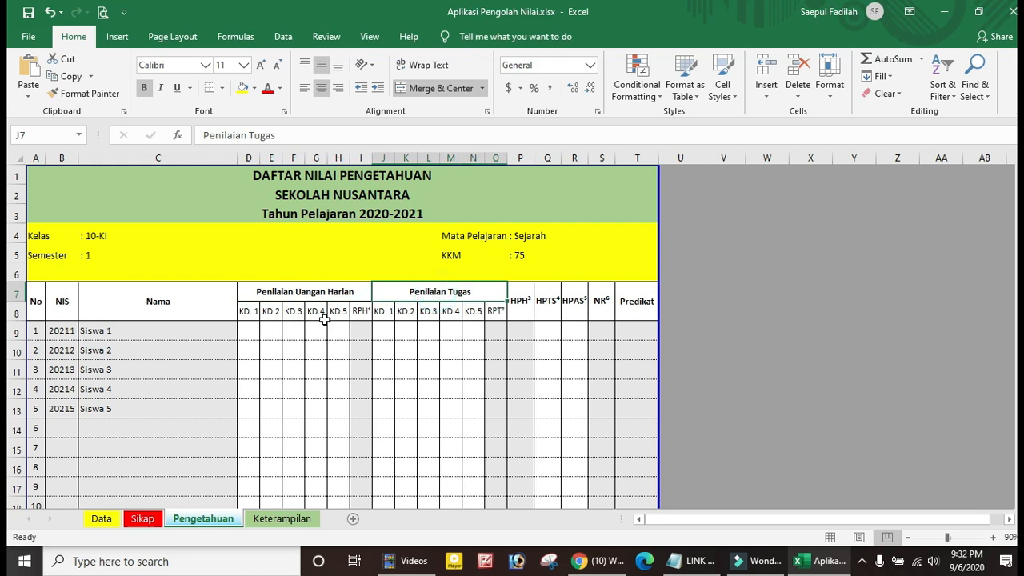
{"action": "left_click", "coordinate": [248, 329]}
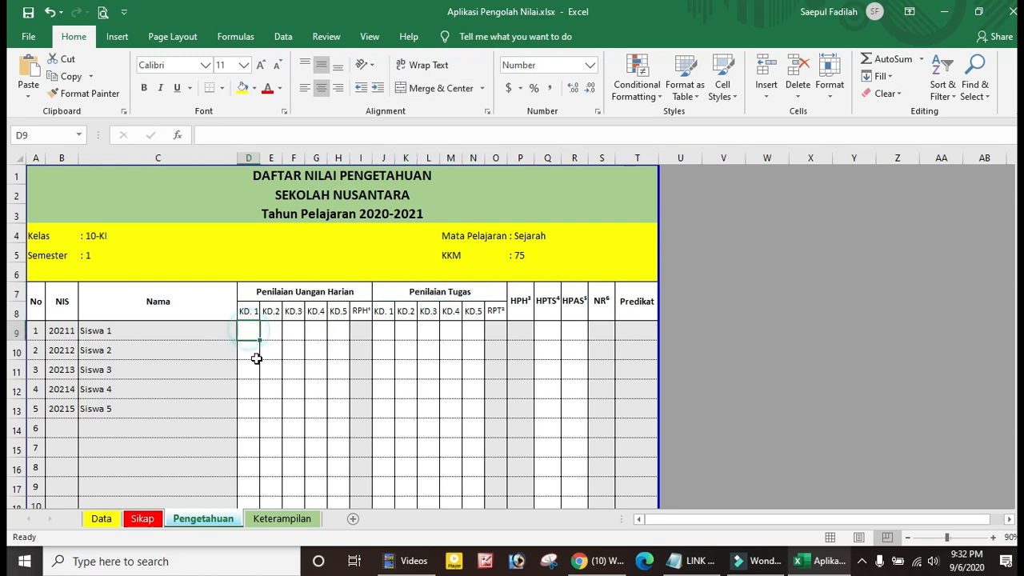
{"action": "left_click", "coordinate": [444, 293]}
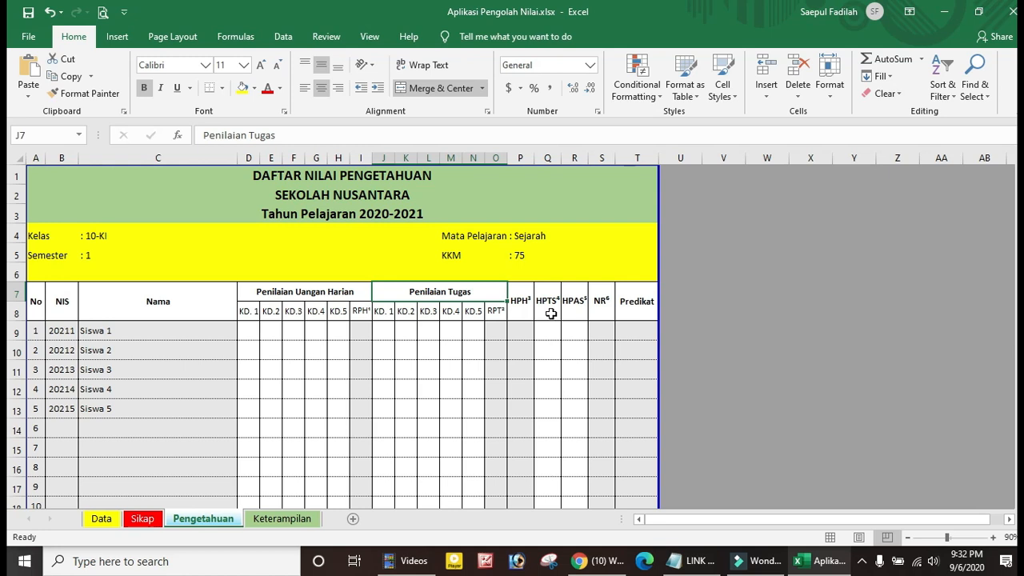
{"action": "left_click", "coordinate": [574, 312]}
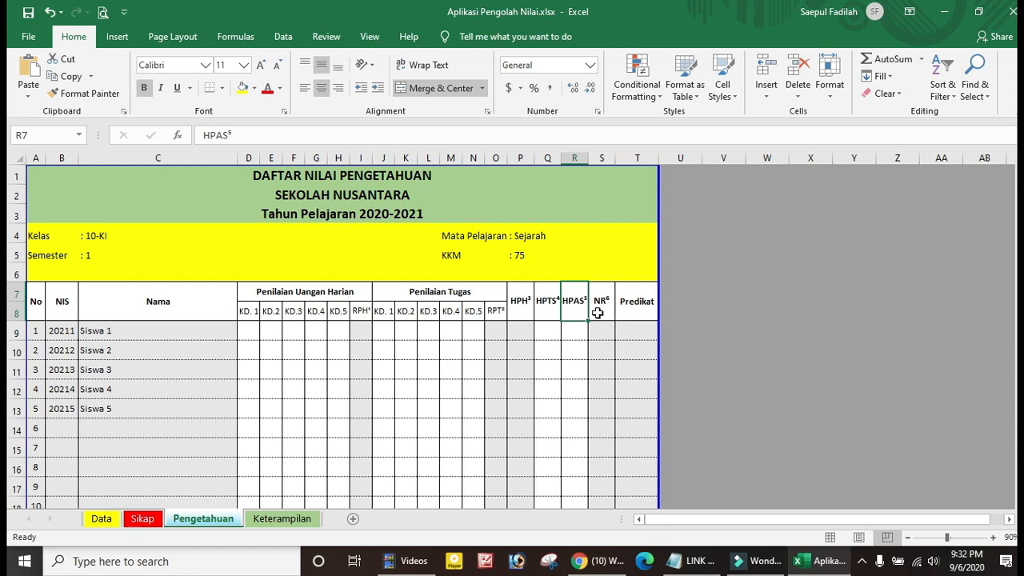
{"action": "left_click", "coordinate": [601, 310]}
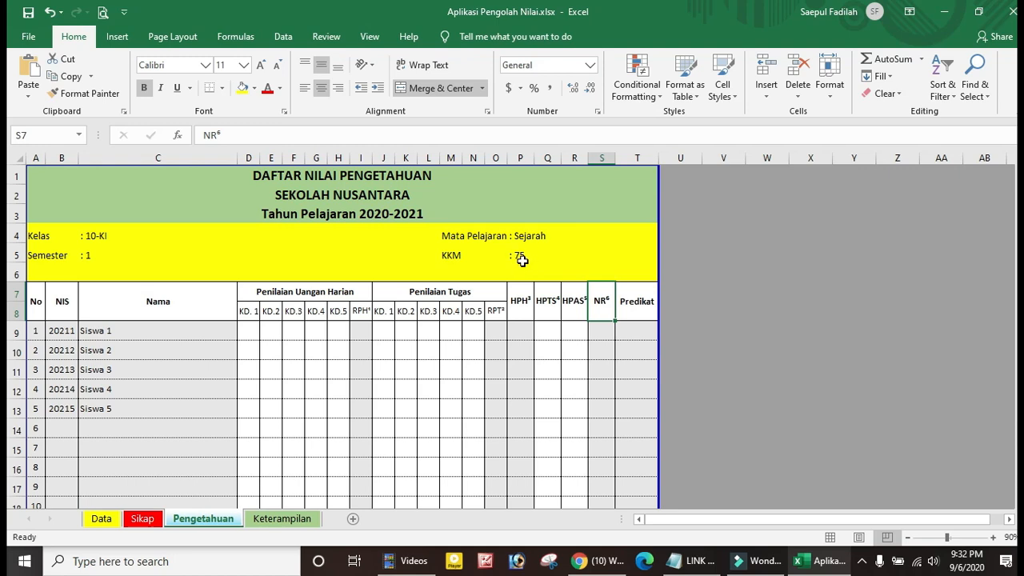
{"action": "scroll", "coordinate": [276, 403], "scroll_direction": "down", "scroll_amount": 10}
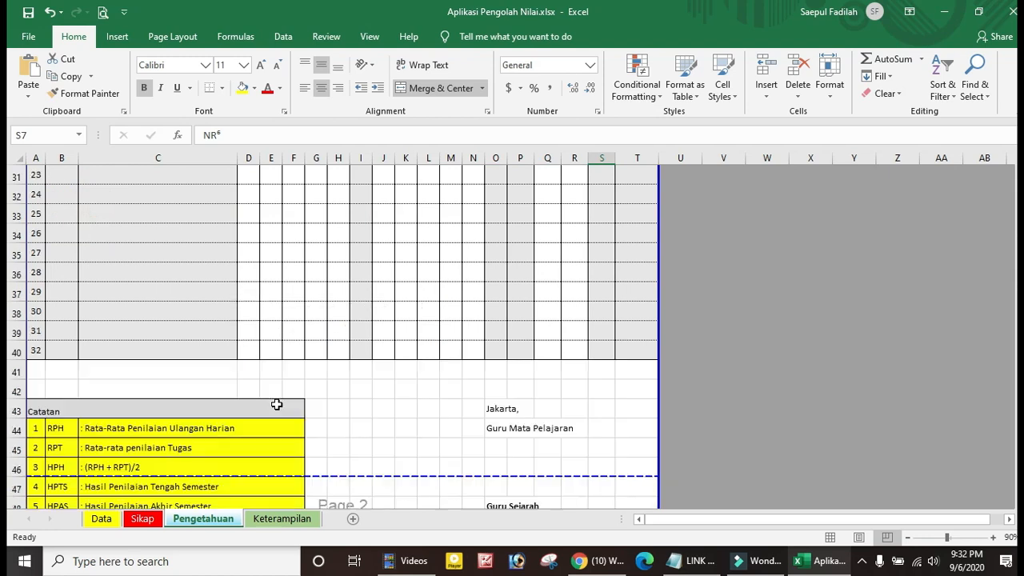
{"action": "scroll", "coordinate": [276, 404], "scroll_direction": "down", "scroll_amount": 3}
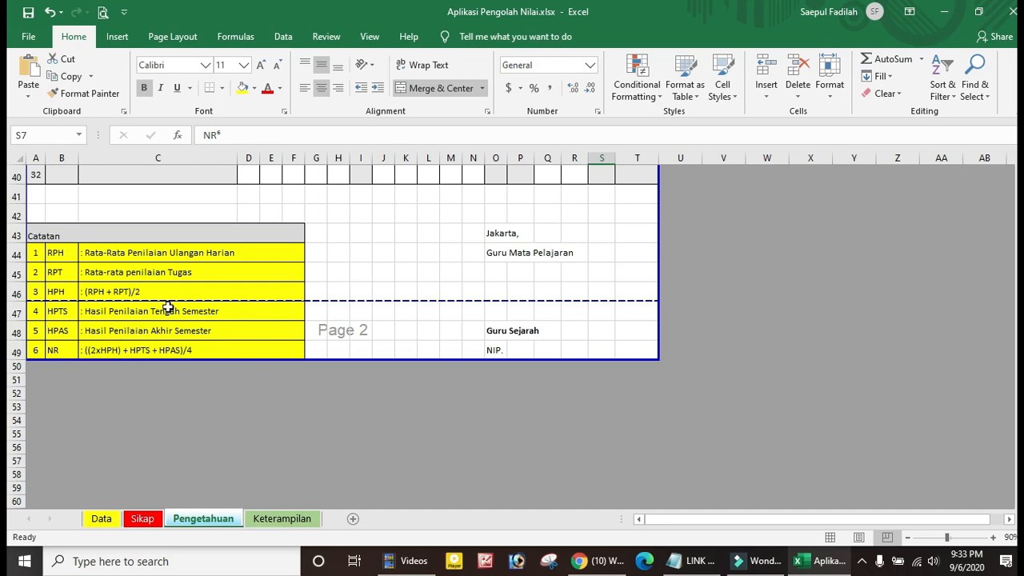
{"action": "scroll", "coordinate": [162, 313], "scroll_direction": "up", "scroll_amount": 13}
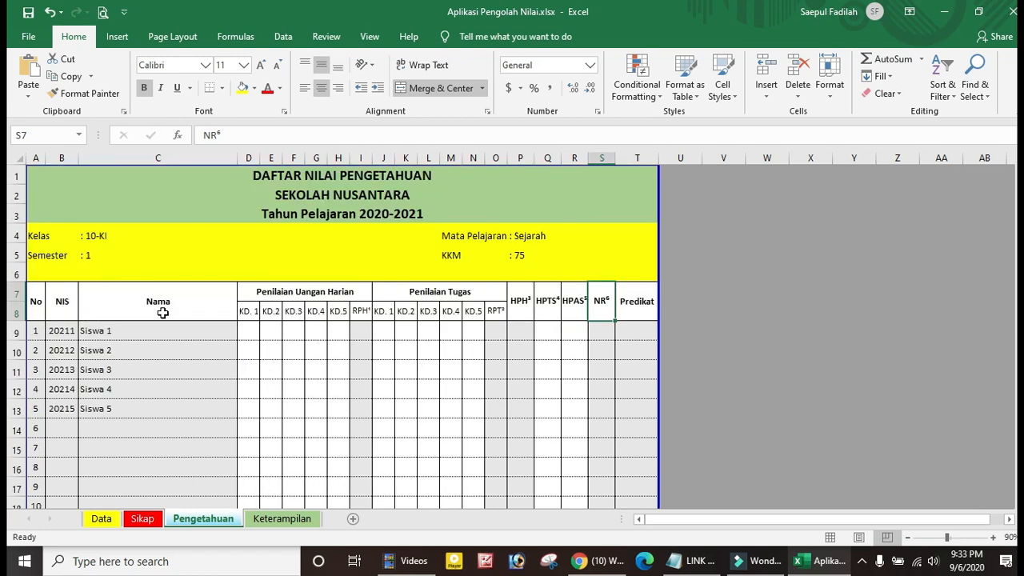
{"action": "scroll", "coordinate": [163, 313], "scroll_direction": "down", "scroll_amount": 1}
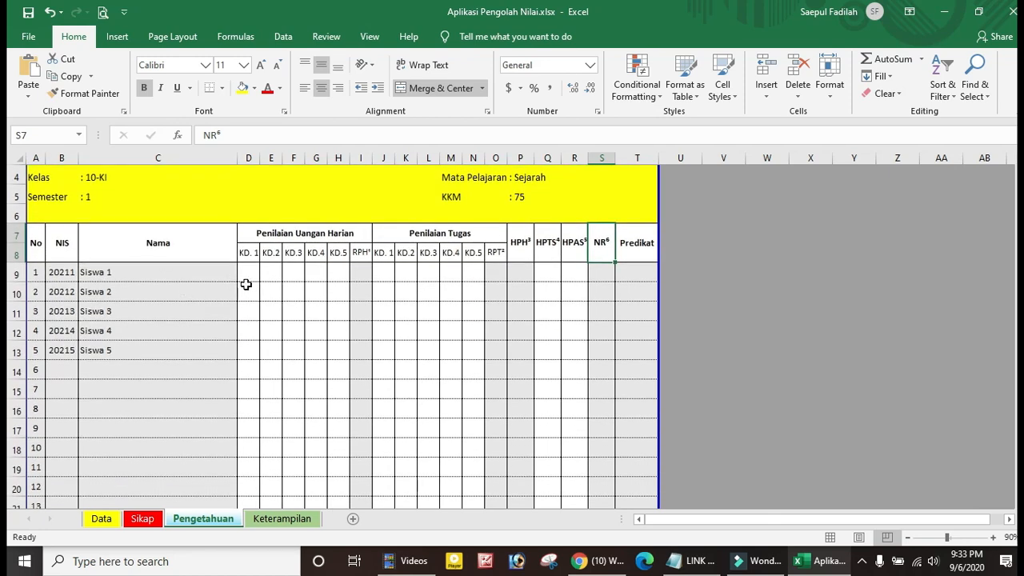
Enter Siswa 1's KD.1–KD.3 daily-test scores of 76, 75 and 80 in D9:F9
{"action": "left_click", "coordinate": [251, 275]}
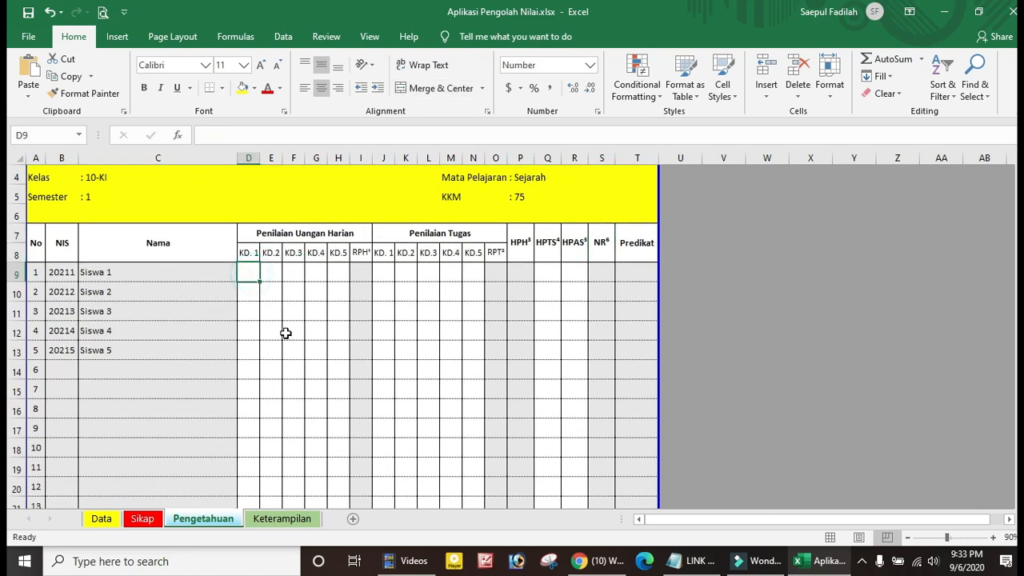
{"action": "scroll", "coordinate": [285, 333], "scroll_direction": "up", "scroll_amount": 1}
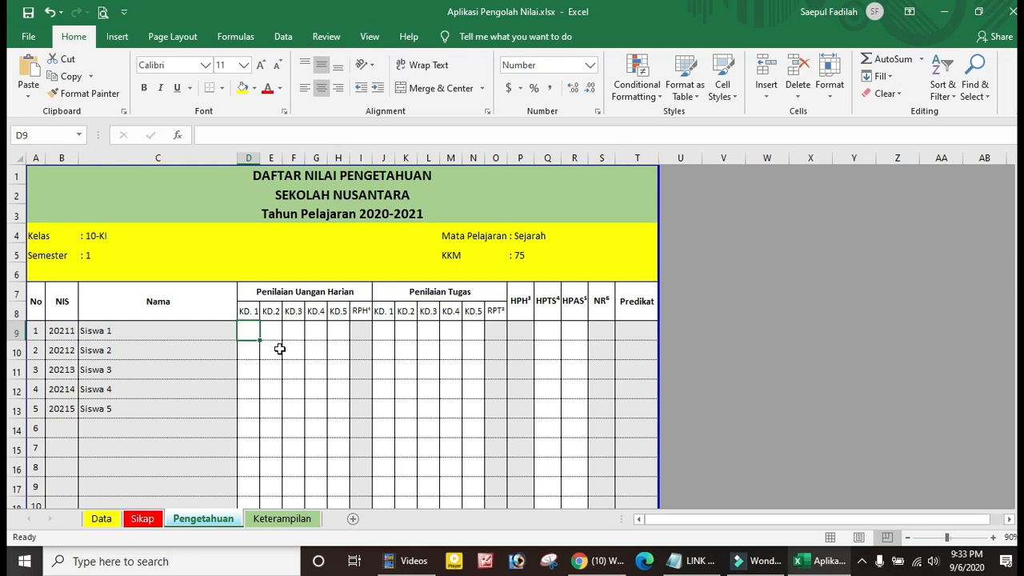
{"action": "type", "text": "76"}
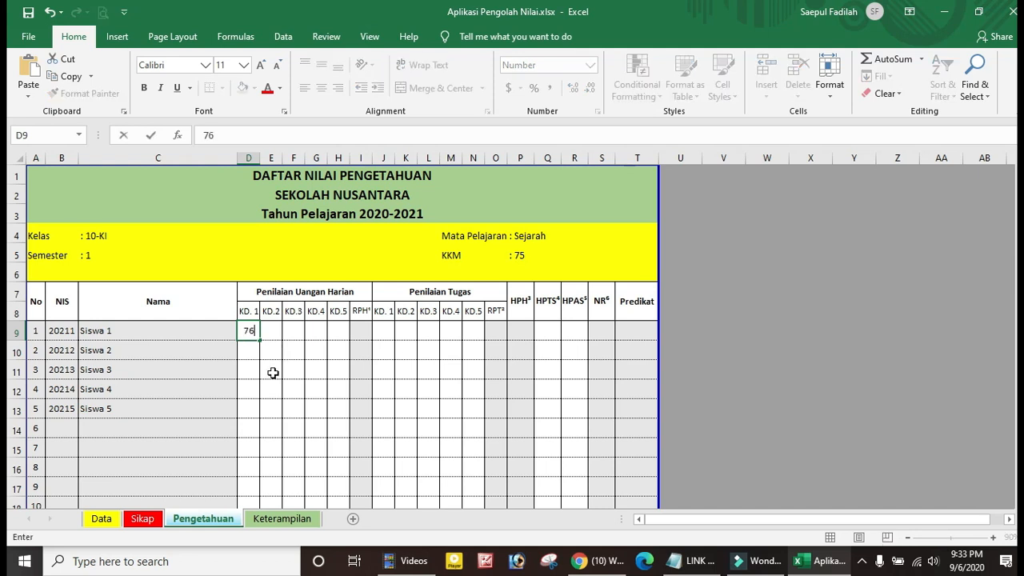
{"action": "left_click", "coordinate": [272, 371]}
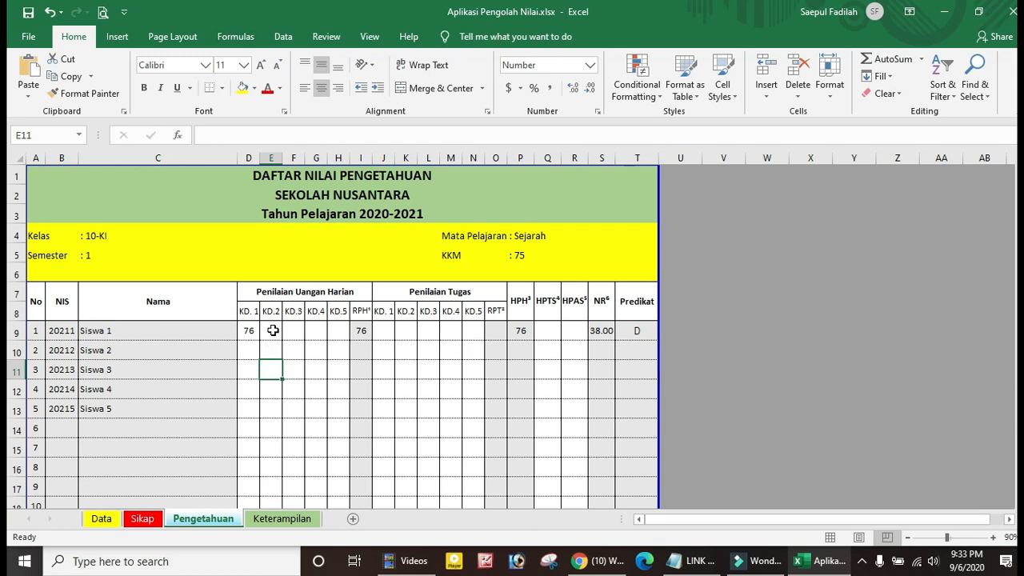
{"action": "left_click", "coordinate": [272, 330]}
{"action": "type", "text": "7"}
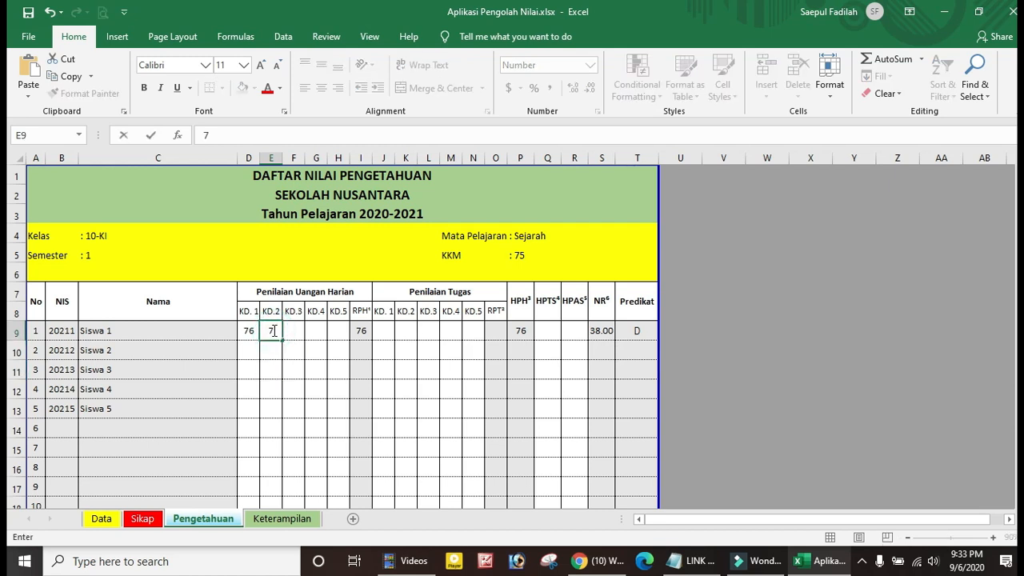
{"action": "type", "text": "5"}
{"action": "left_click", "coordinate": [300, 372]}
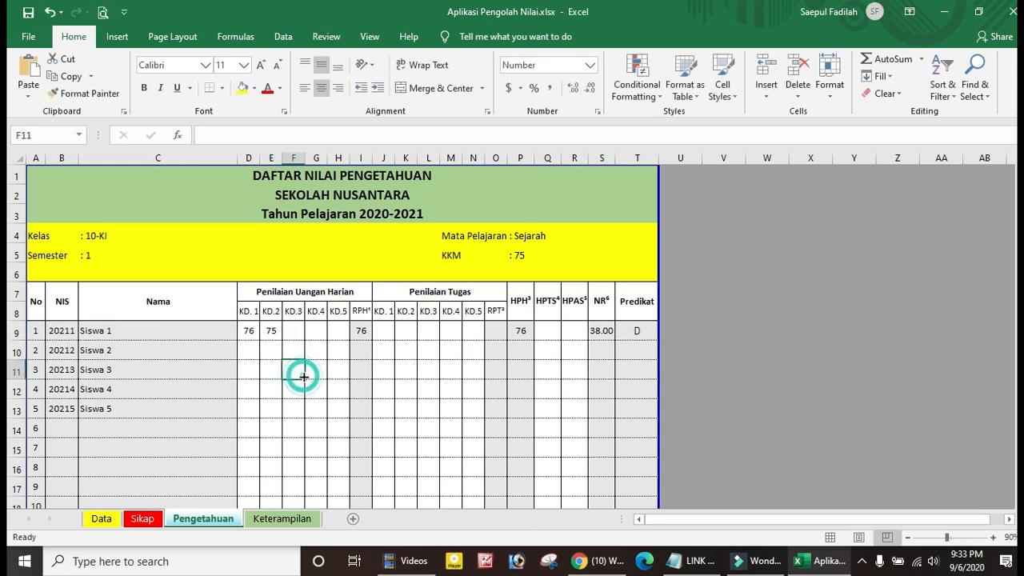
{"action": "left_click", "coordinate": [294, 331]}
{"action": "type", "text": "80"}
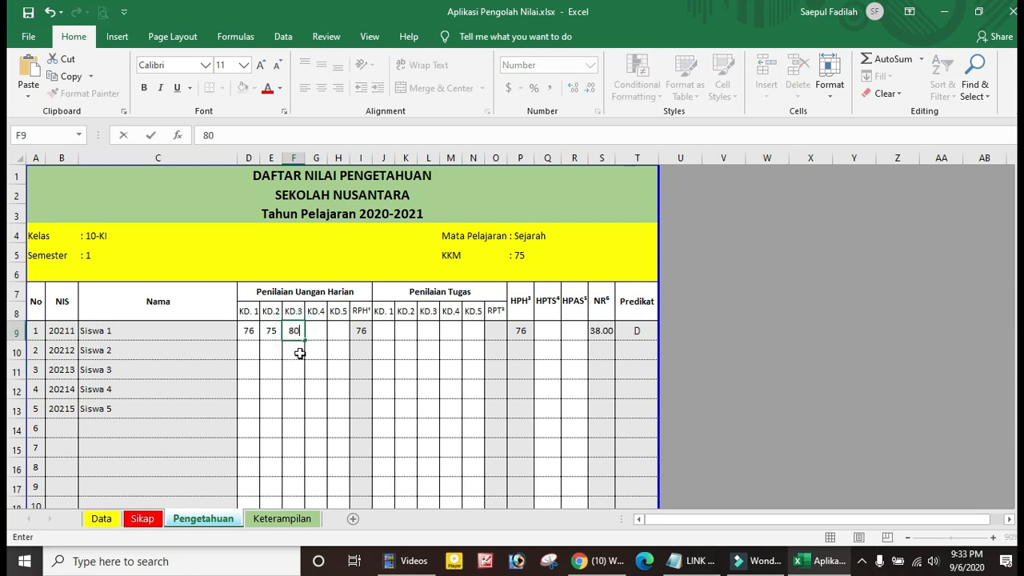
{"action": "left_click", "coordinate": [299, 355]}
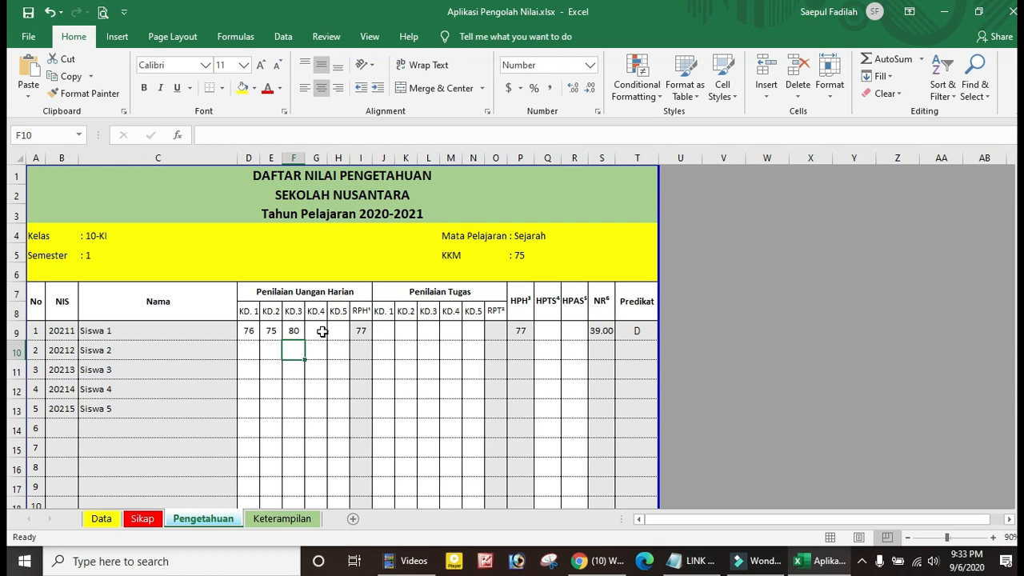
{"action": "left_click", "coordinate": [390, 330]}
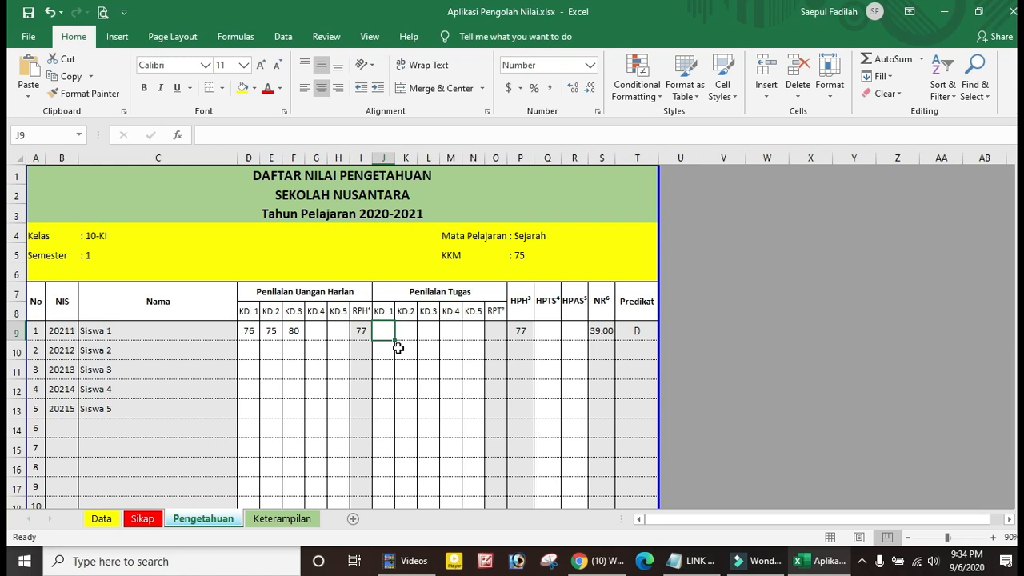
Enter Siswa 1's KD.1–KD.3 task scores of 80, 77 and 75 in J9:L9
{"action": "type", "text": "80"}
{"action": "left_click", "coordinate": [408, 331]}
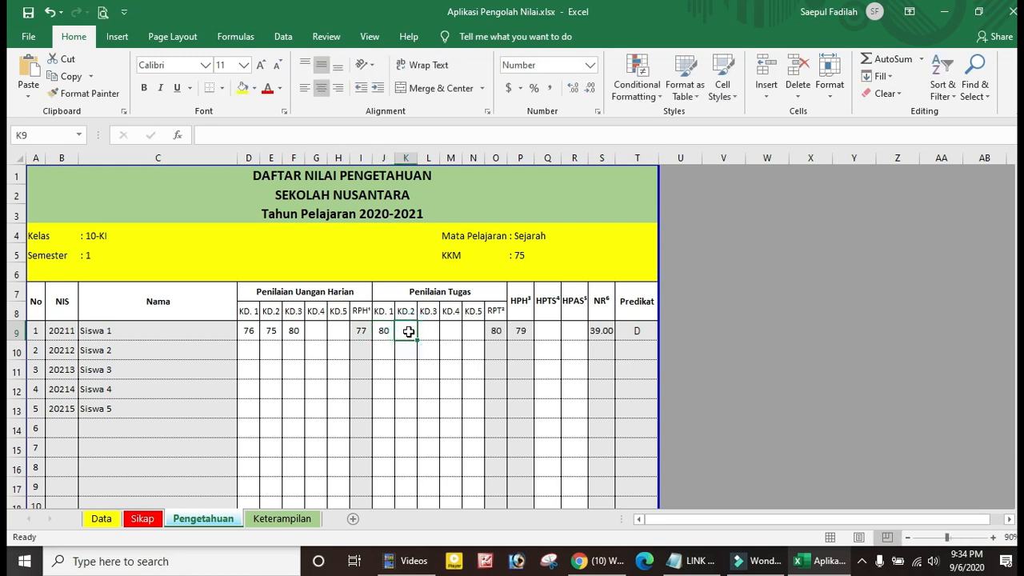
{"action": "type", "text": "77"}
{"action": "left_click", "coordinate": [431, 331]}
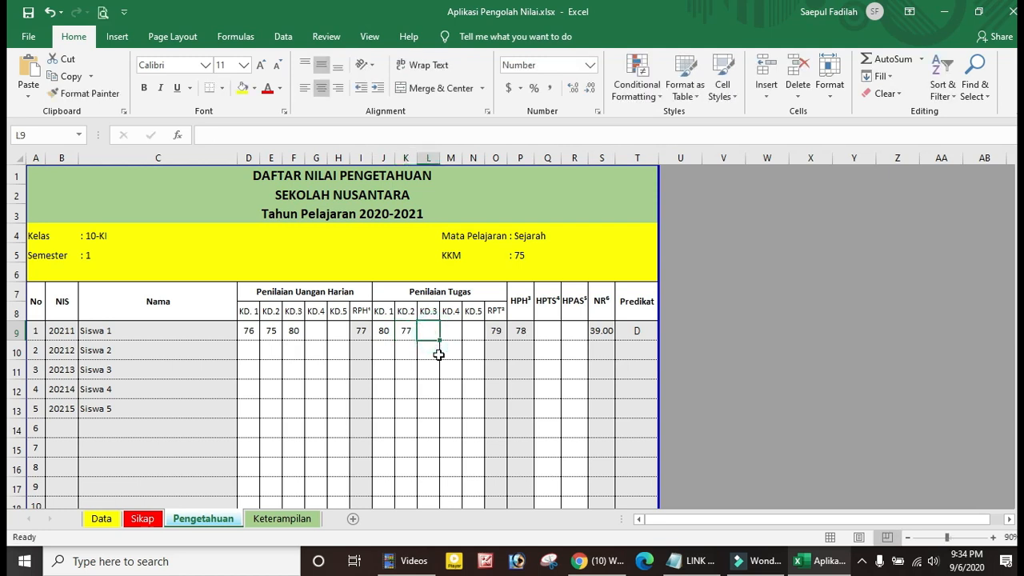
{"action": "type", "text": "75"}
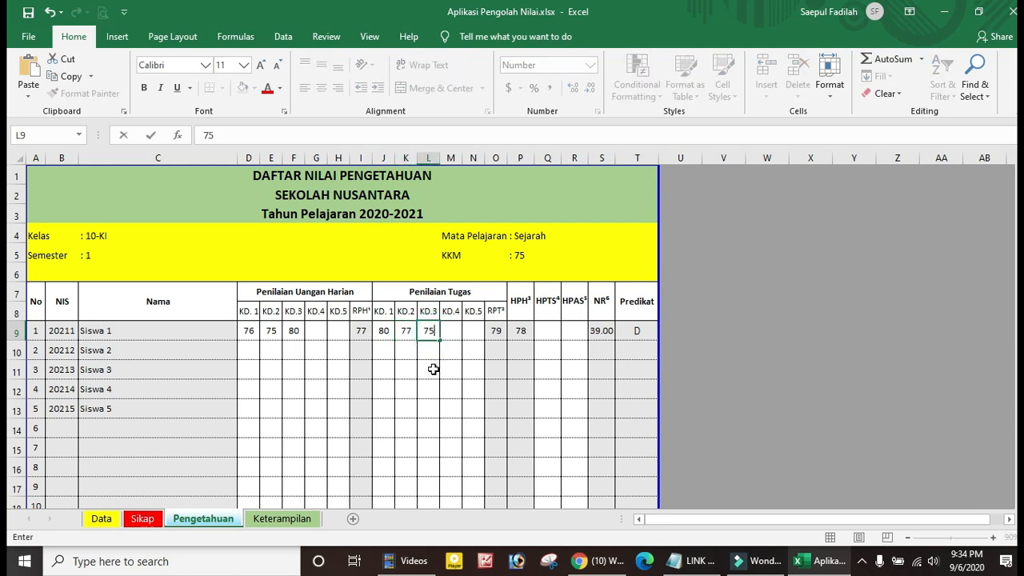
{"action": "left_click", "coordinate": [434, 366]}
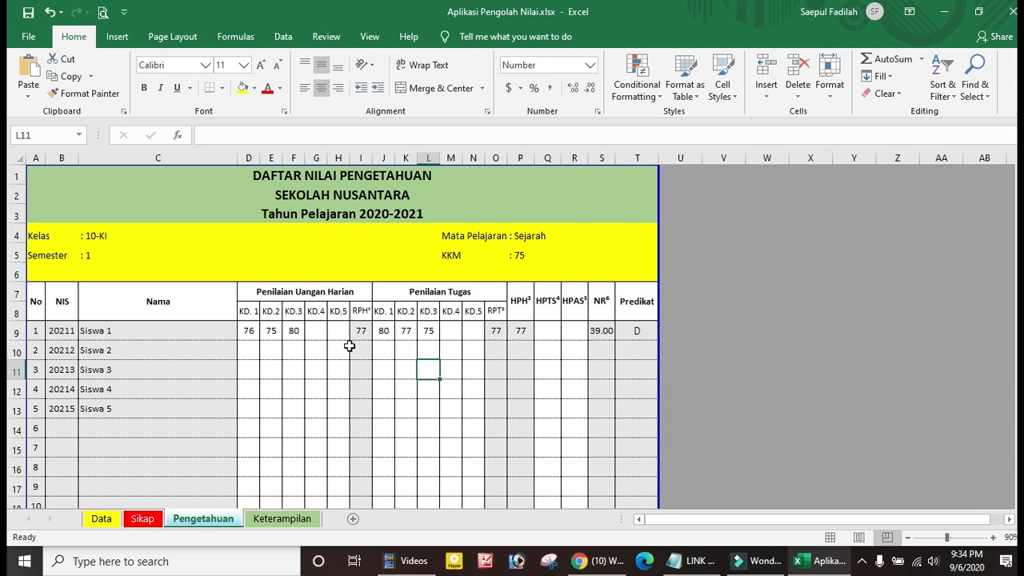
Correct Siswa 1's KD.2 daily-test score in E9 to 82
{"action": "left_click", "coordinate": [272, 331]}
{"action": "type", "text": "82"}
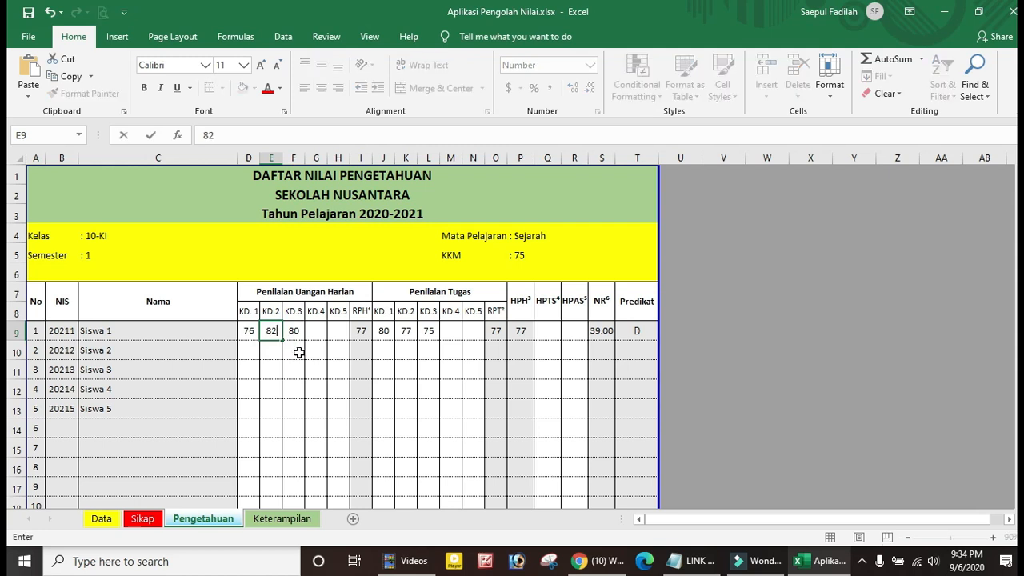
{"action": "left_click", "coordinate": [307, 373]}
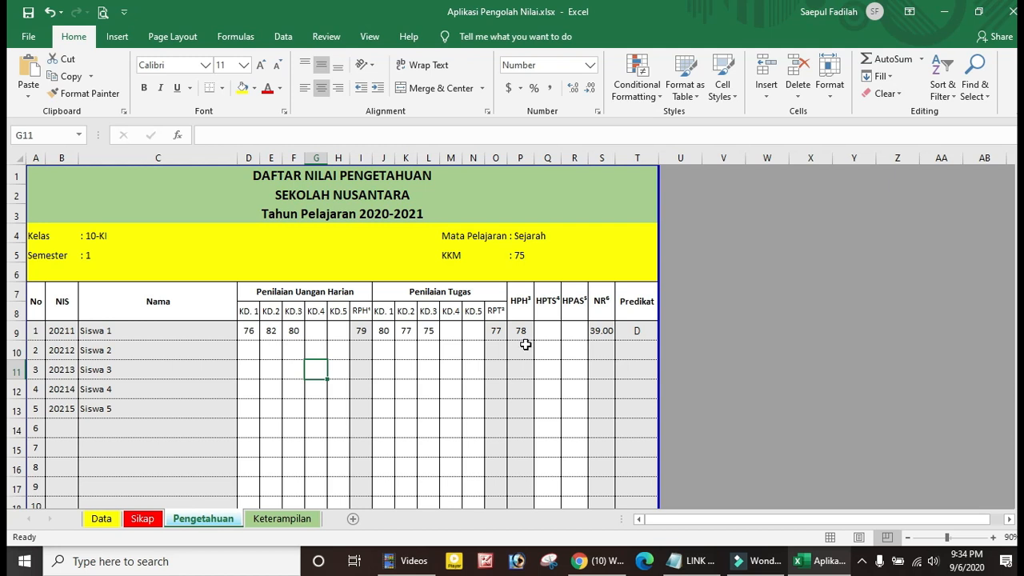
Enter Siswa 1's HPTS score of 40 in Q9 and HPAS score of 50 in R9
{"action": "left_click", "coordinate": [521, 332]}
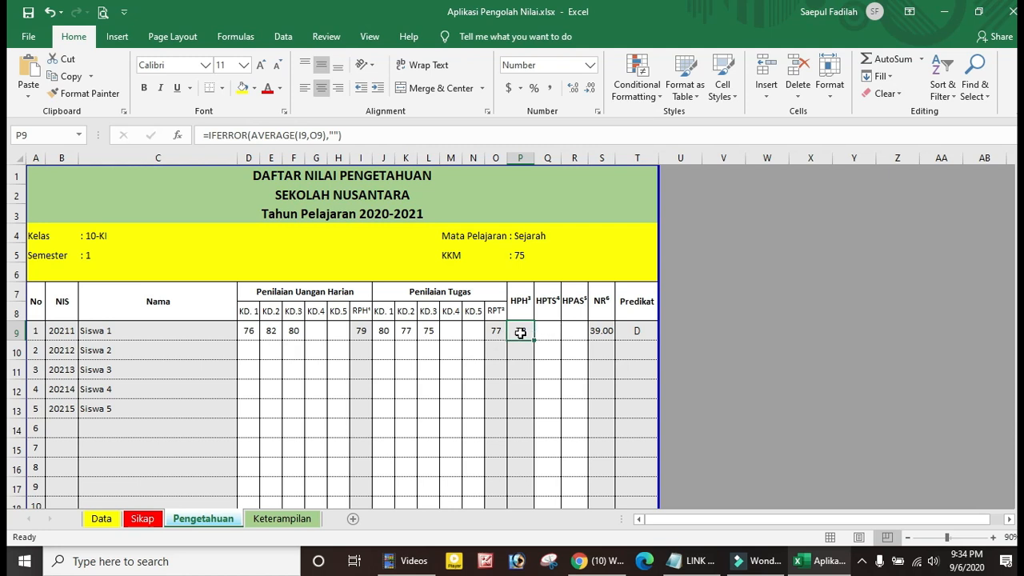
{"action": "left_click", "coordinate": [548, 334]}
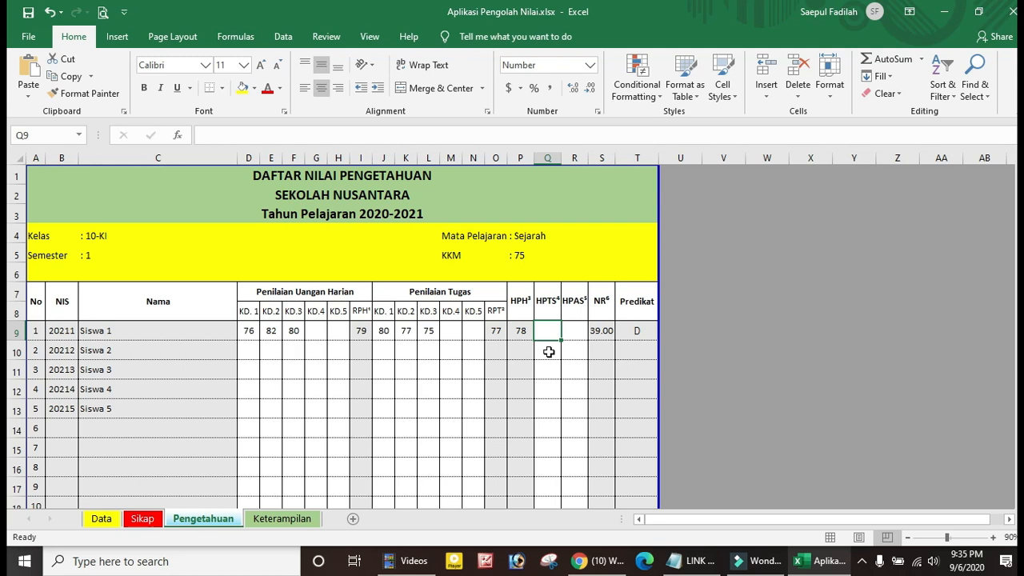
{"action": "type", "text": "4"}
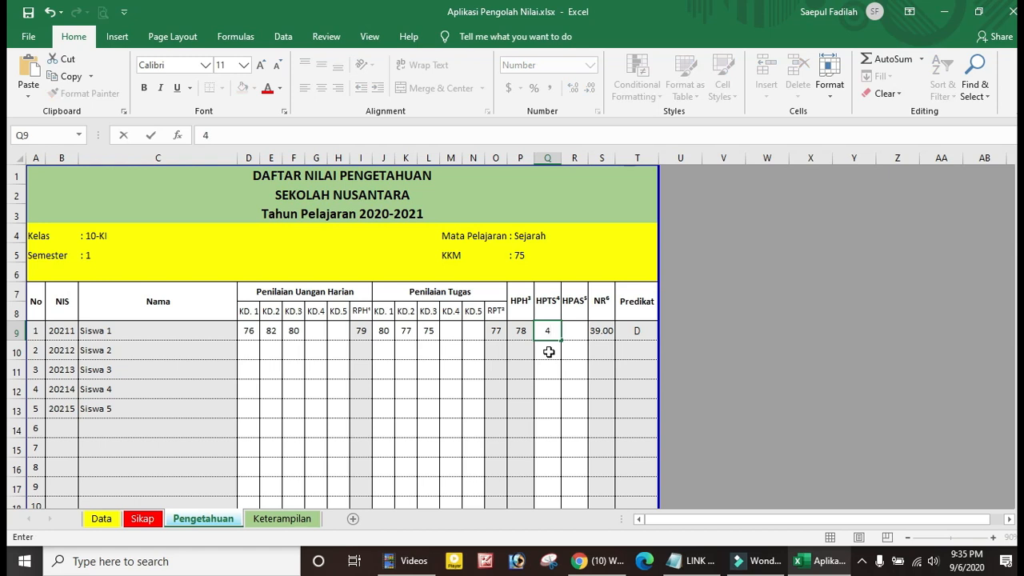
{"action": "type", "text": "0"}
{"action": "left_click", "coordinate": [554, 368]}
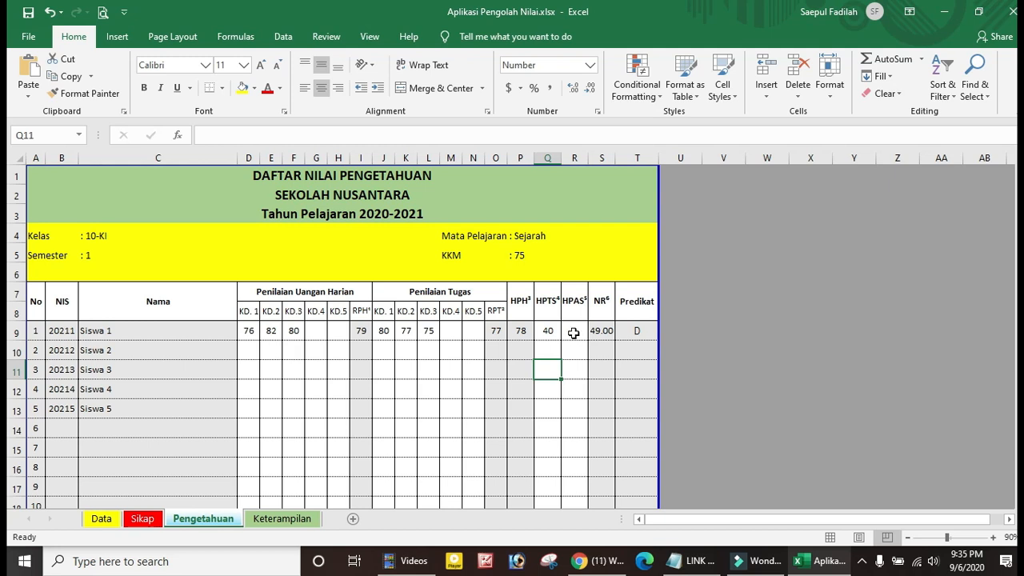
{"action": "left_click", "coordinate": [574, 331]}
{"action": "type", "text": "50"}
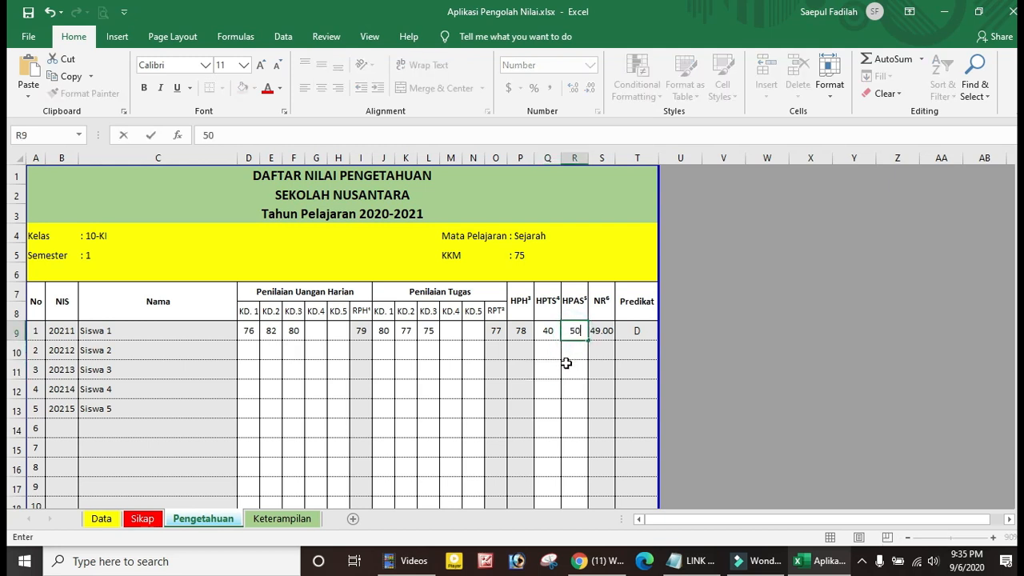
{"action": "left_click", "coordinate": [565, 363]}
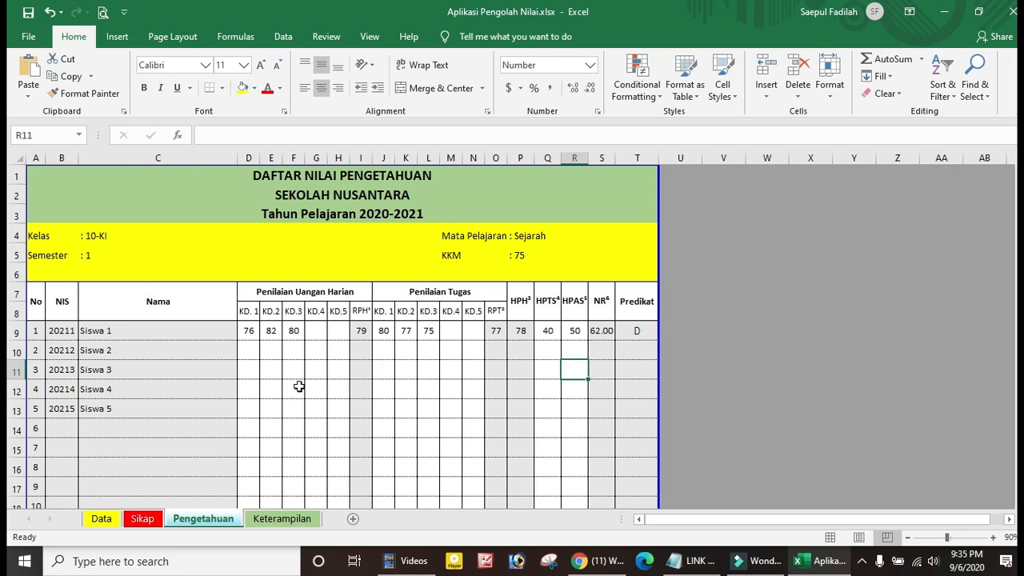
{"action": "scroll", "coordinate": [297, 386], "scroll_direction": "down", "scroll_amount": 2}
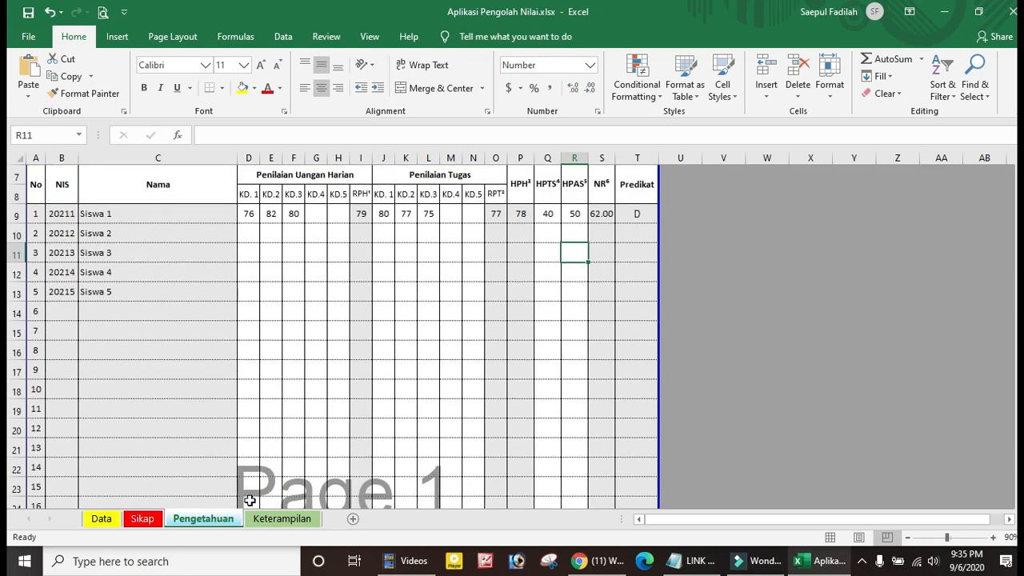
{"action": "left_click", "coordinate": [281, 519]}
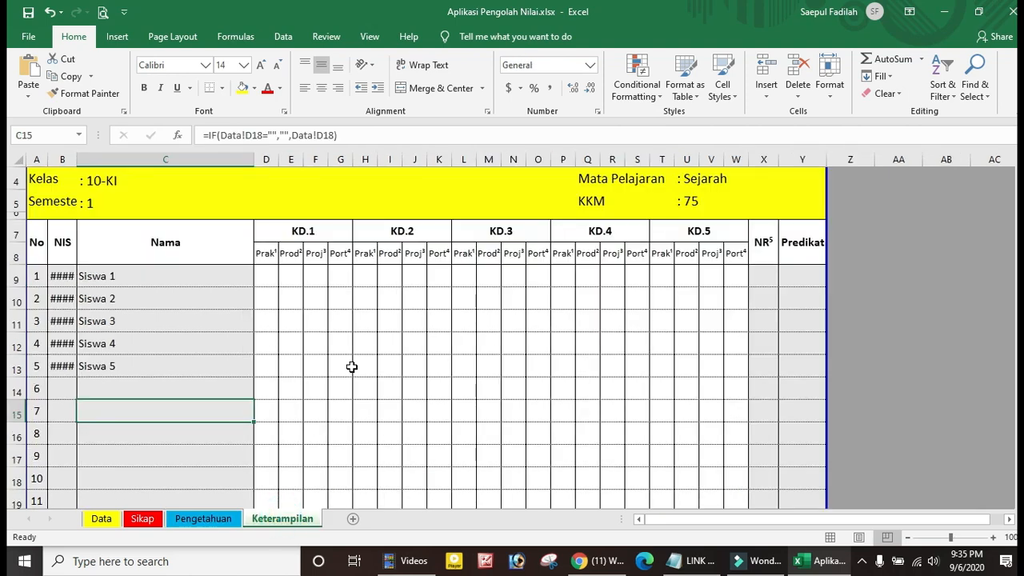
{"action": "scroll", "coordinate": [352, 366], "scroll_direction": "up", "scroll_amount": 1}
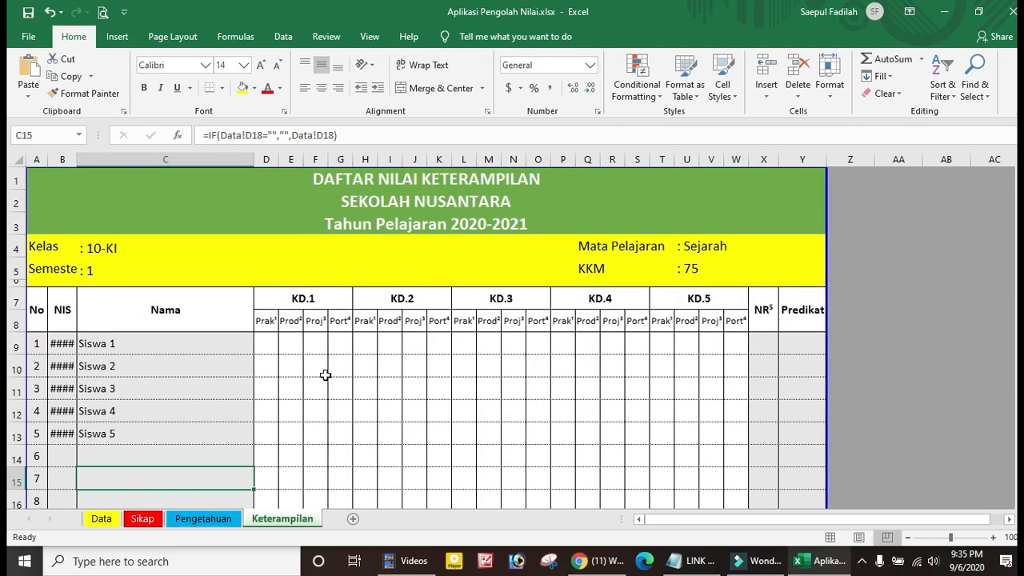
{"action": "left_click_drag", "start_coordinate": [77, 160], "coordinate": [85, 160]}
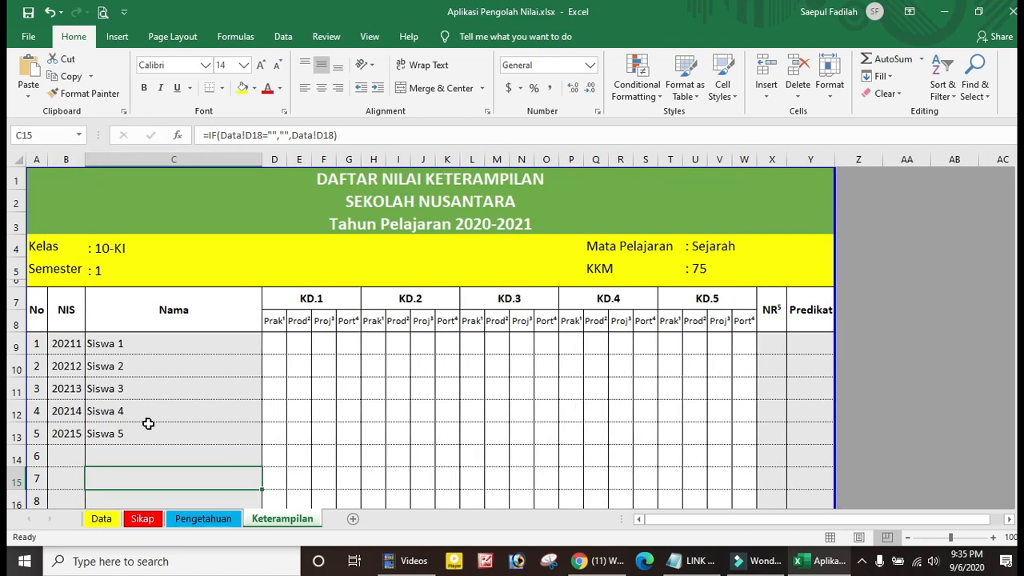
{"action": "scroll", "coordinate": [154, 428], "scroll_direction": "down", "scroll_amount": 1}
{"action": "left_click", "coordinate": [153, 367]}
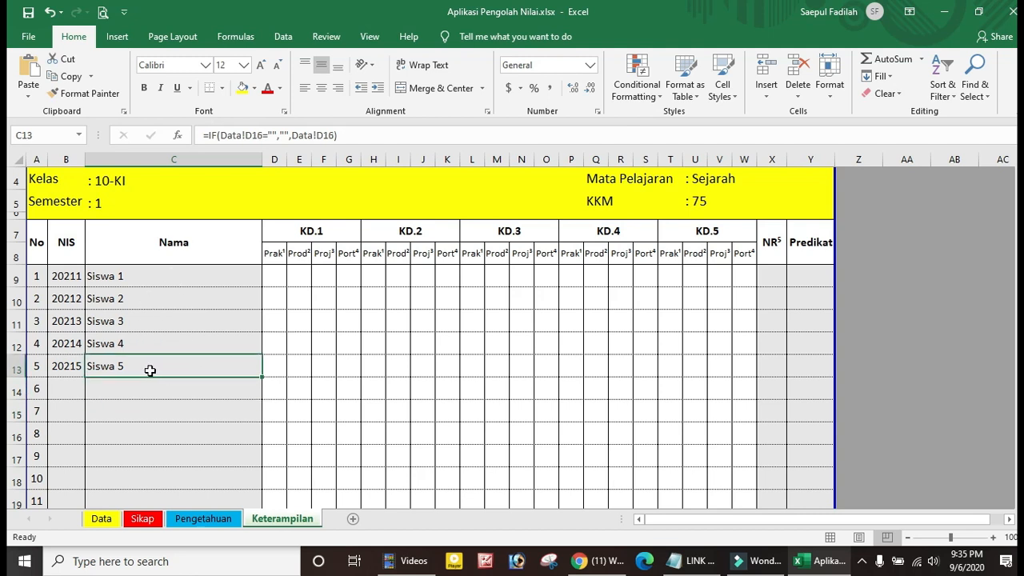
{"action": "left_click", "coordinate": [299, 367]}
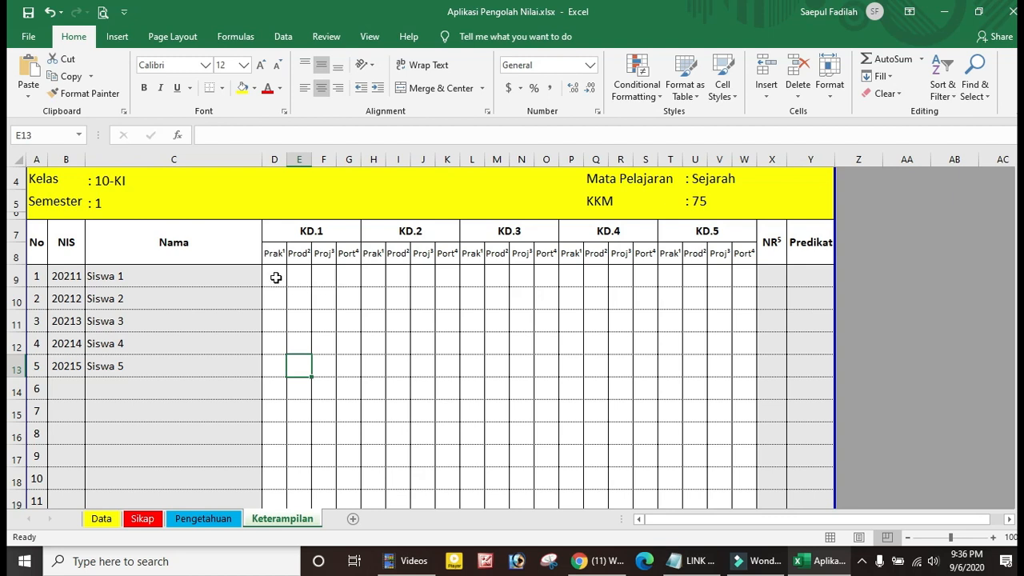
{"action": "left_click", "coordinate": [275, 277]}
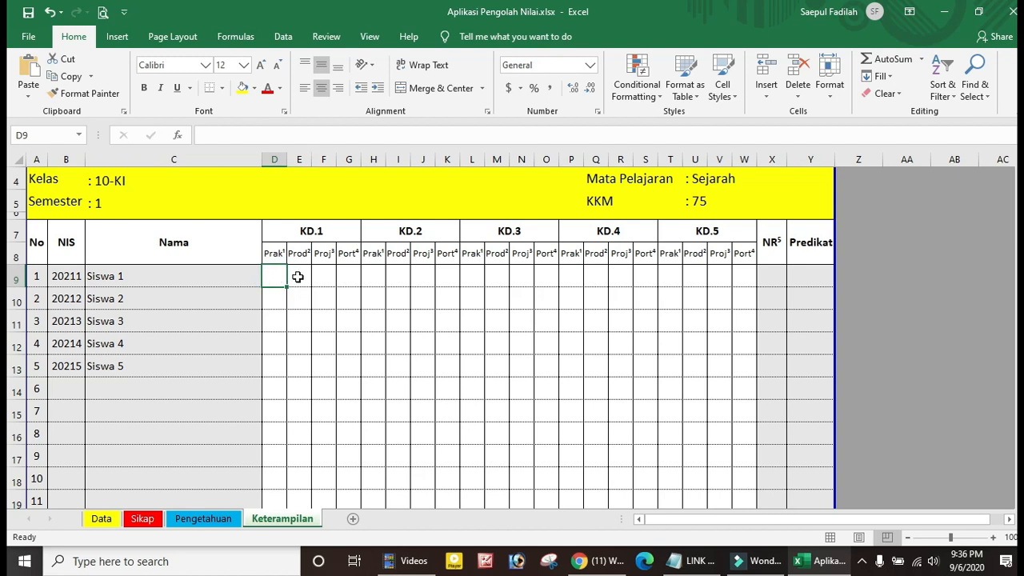
{"action": "left_click", "coordinate": [297, 277]}
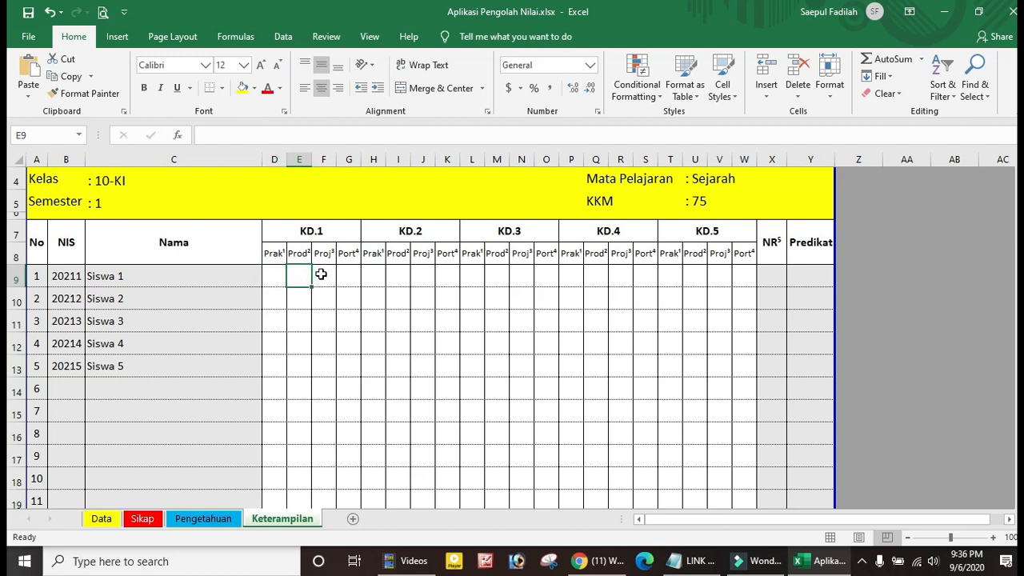
{"action": "left_click", "coordinate": [321, 274]}
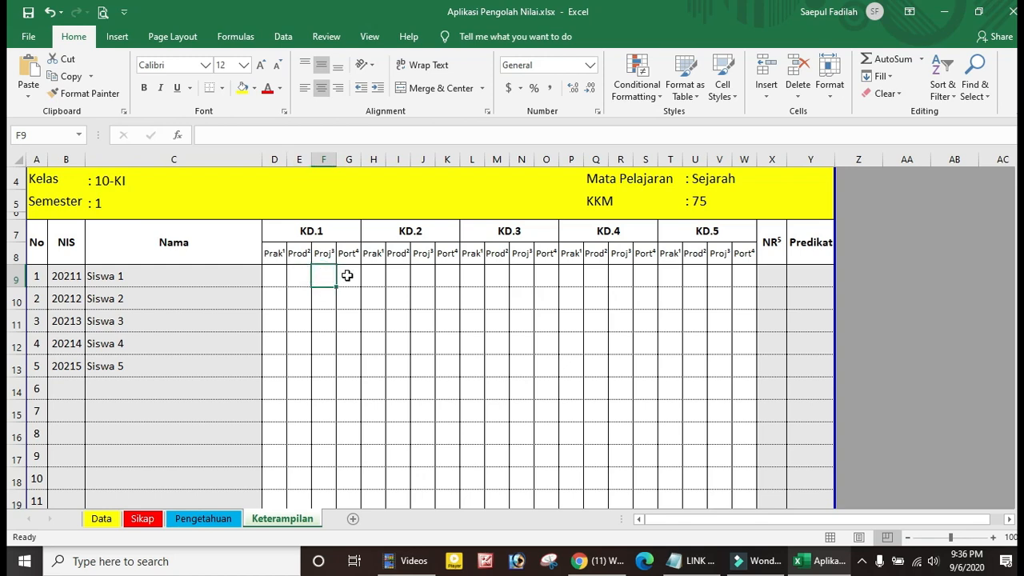
{"action": "left_click", "coordinate": [347, 275]}
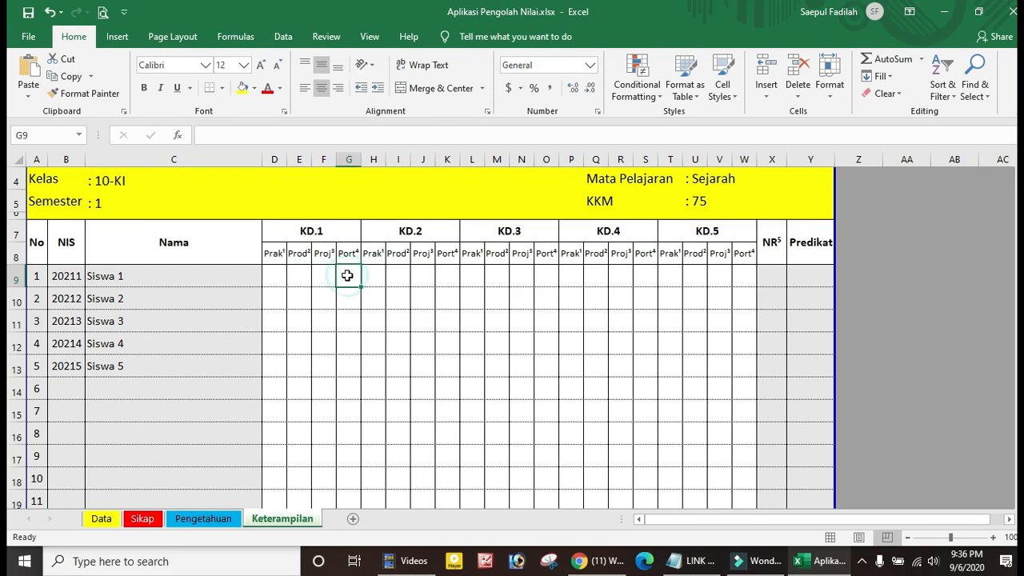
{"action": "scroll", "coordinate": [307, 362], "scroll_direction": "down", "scroll_amount": 7}
{"action": "scroll", "coordinate": [307, 362], "scroll_direction": "down", "scroll_amount": 4}
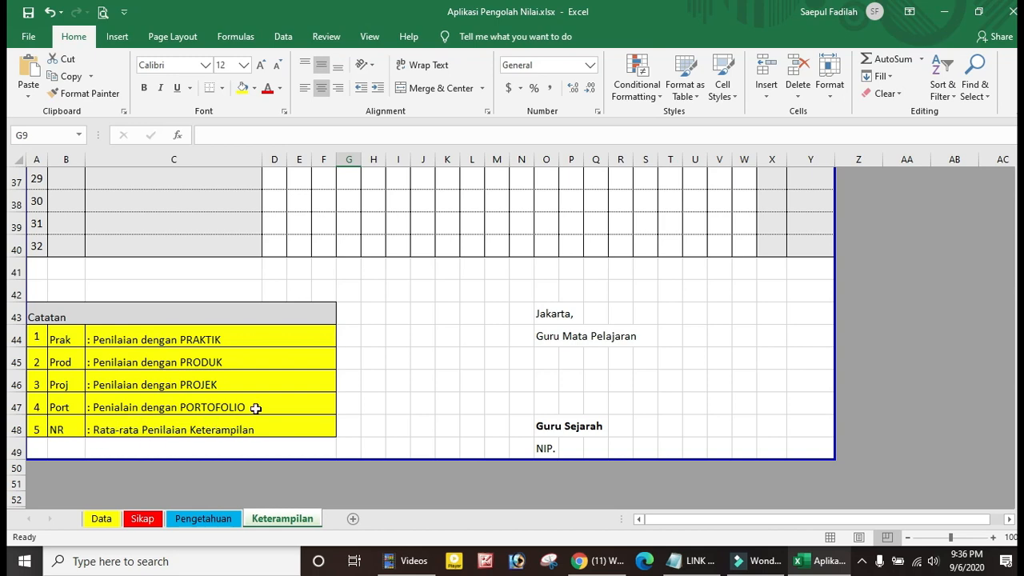
{"action": "scroll", "coordinate": [324, 358], "scroll_direction": "up", "scroll_amount": 12}
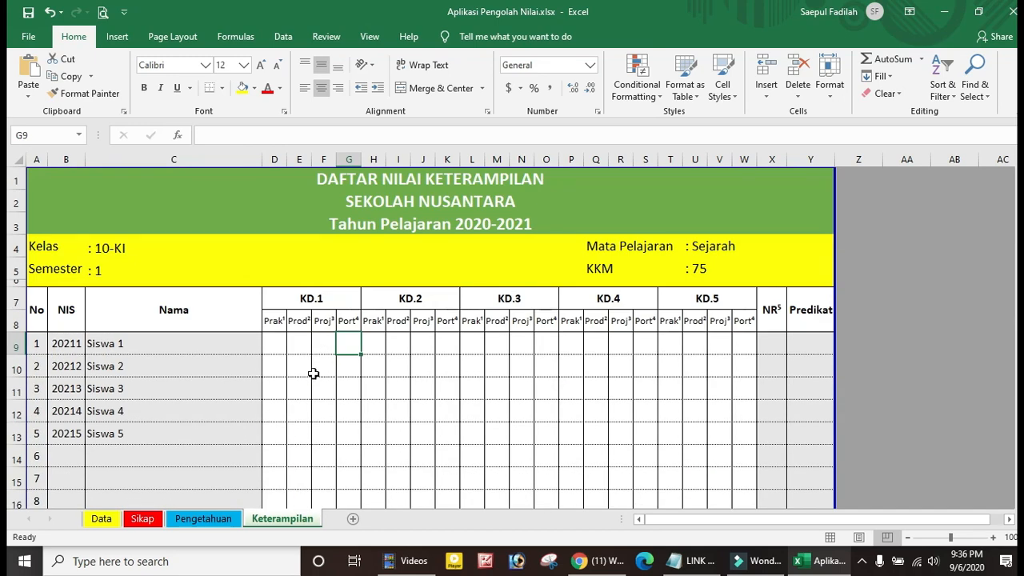
Enter Siswa 1's KD.1 scores (Prak 80, Proj 82) and KD.2 scores (Prod 80, Proj 76)
{"action": "left_click", "coordinate": [274, 343]}
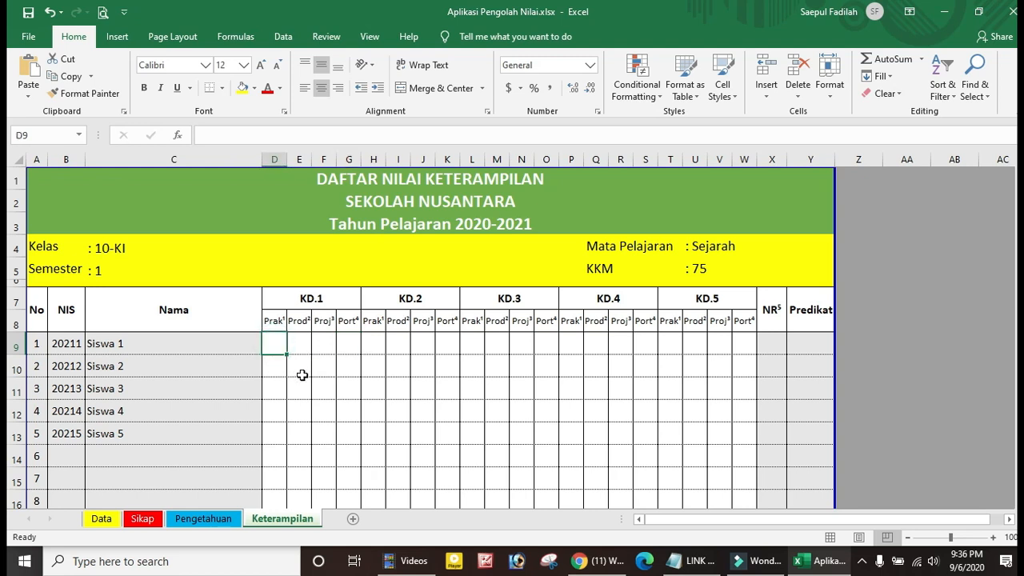
{"action": "type", "text": "80"}
{"action": "left_click", "coordinate": [302, 381]}
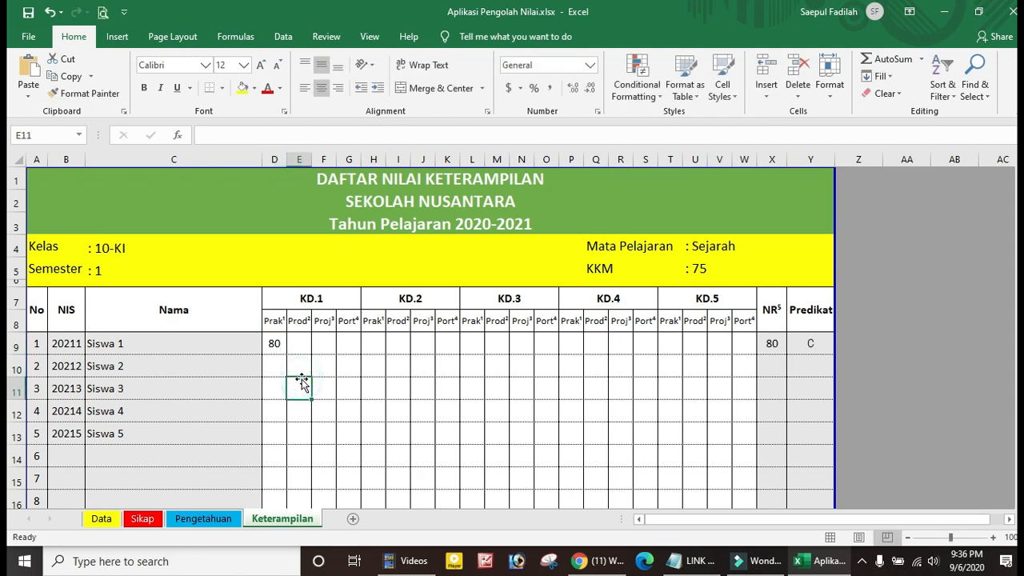
{"action": "left_click", "coordinate": [299, 345]}
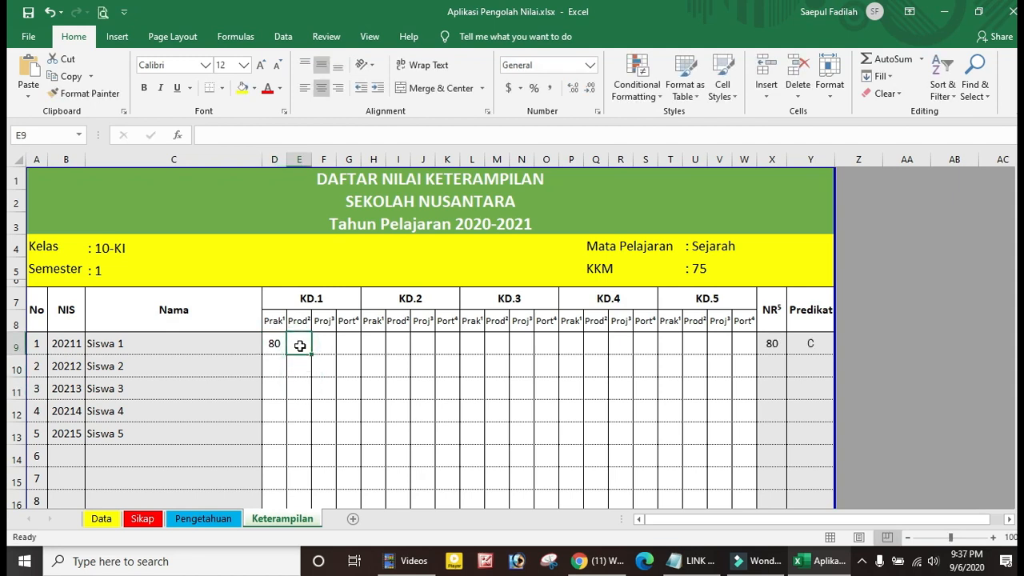
{"action": "left_click", "coordinate": [324, 344]}
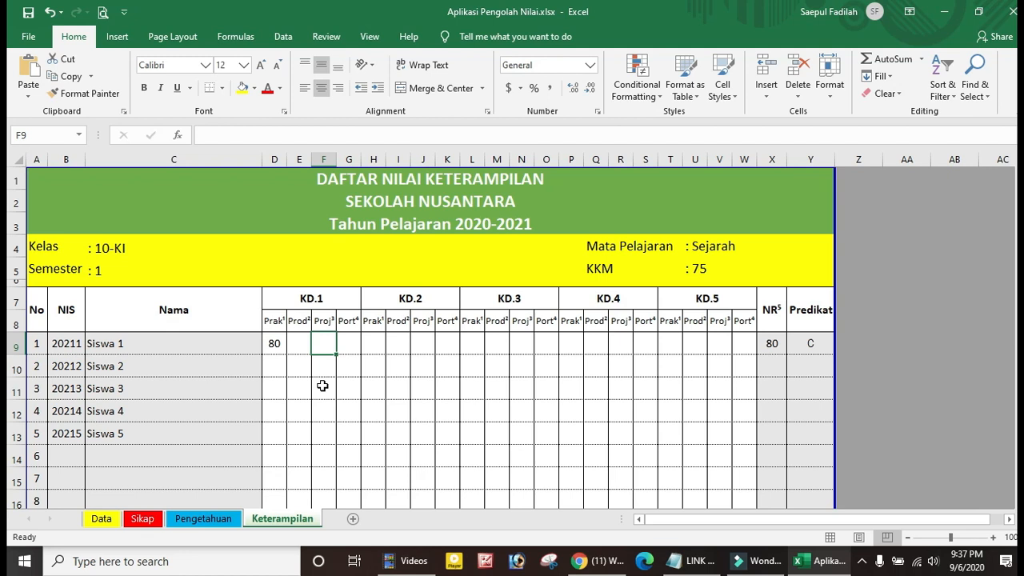
{"action": "type", "text": "82"}
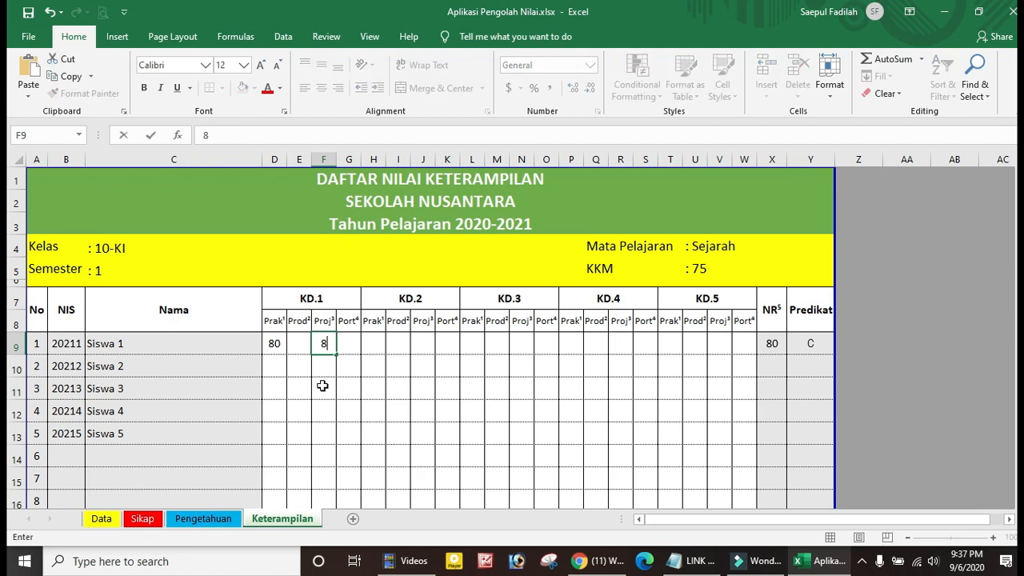
{"action": "left_click", "coordinate": [345, 402]}
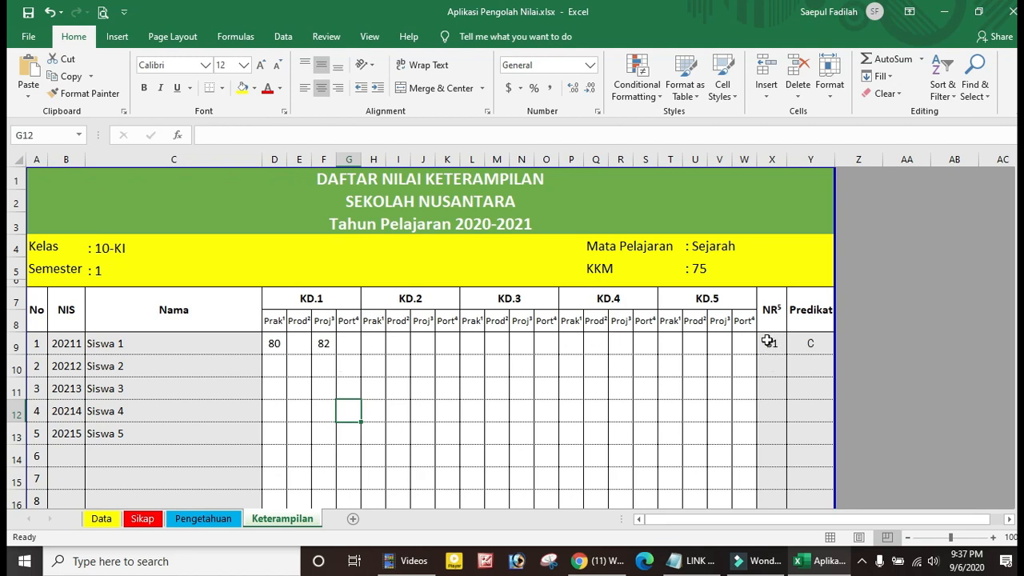
{"action": "left_click", "coordinate": [401, 344]}
{"action": "type", "text": "80"}
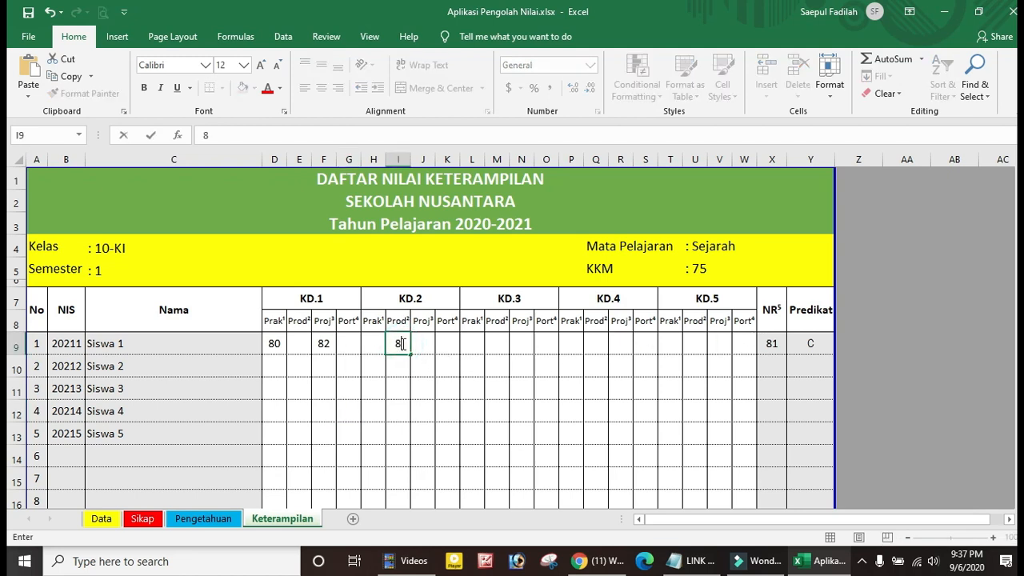
{"action": "left_click", "coordinate": [443, 364]}
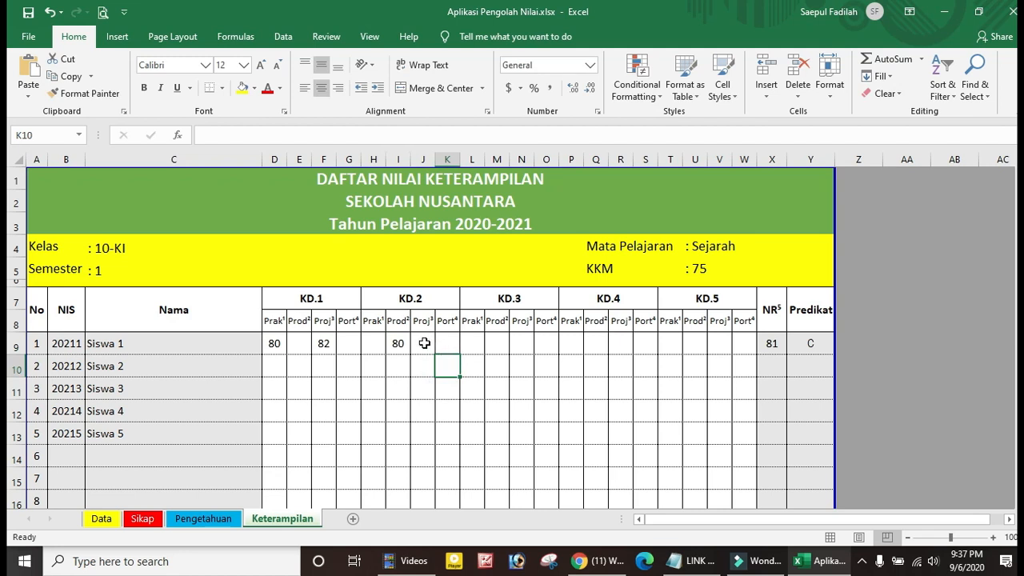
{"action": "left_click", "coordinate": [424, 343]}
{"action": "type", "text": "76"}
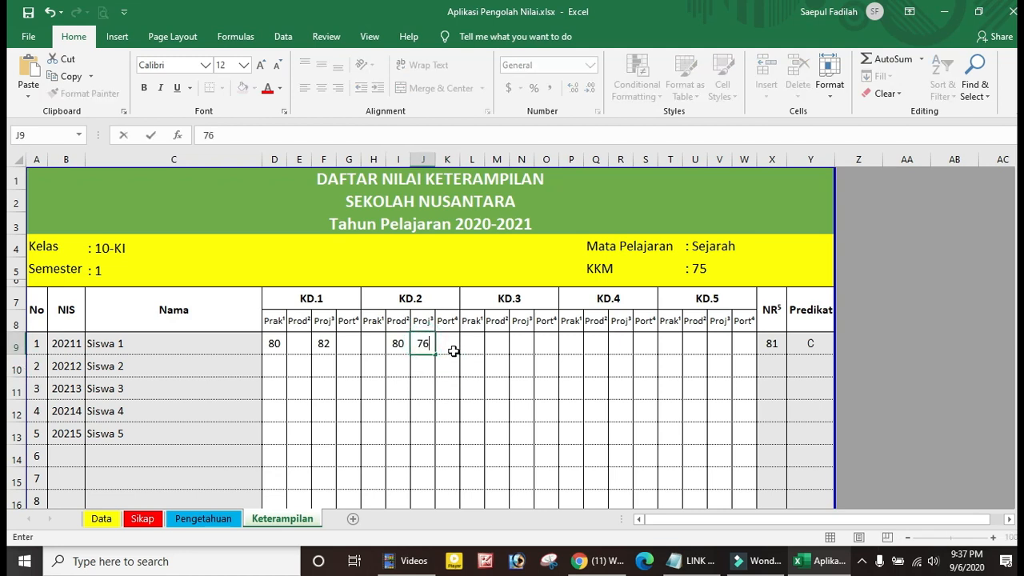
{"action": "left_click", "coordinate": [446, 347]}
Enter Siswa 1's KD.3 scores: Prak 84 and Proj 88
{"action": "left_click", "coordinate": [499, 347]}
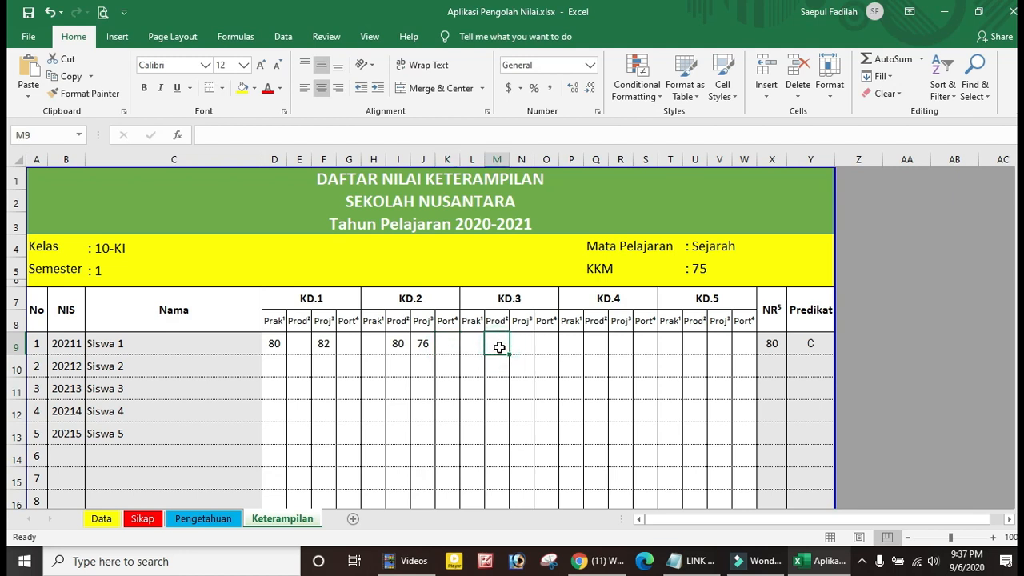
{"action": "left_click", "coordinate": [470, 346]}
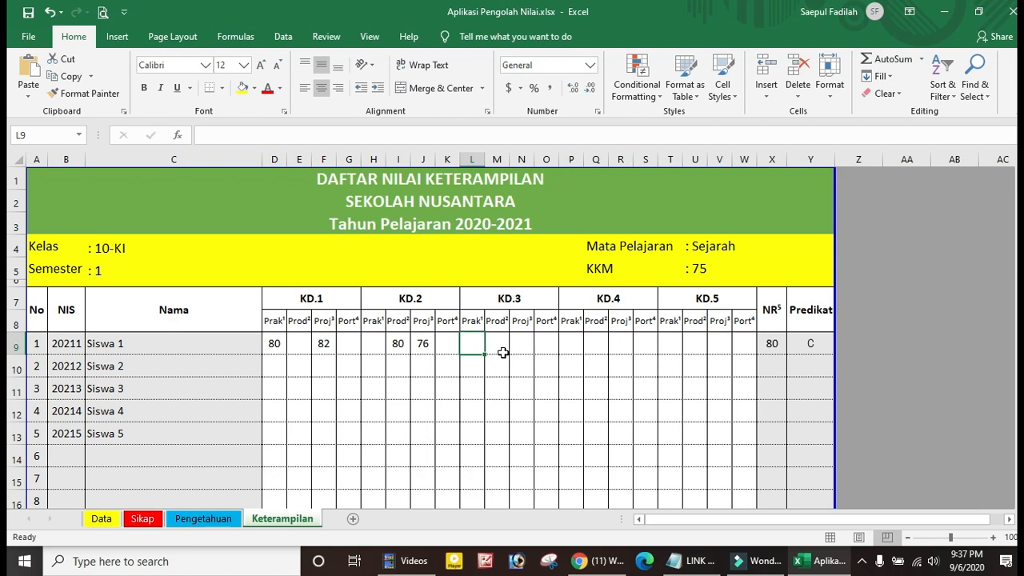
{"action": "type", "text": "84"}
{"action": "left_click", "coordinate": [518, 344]}
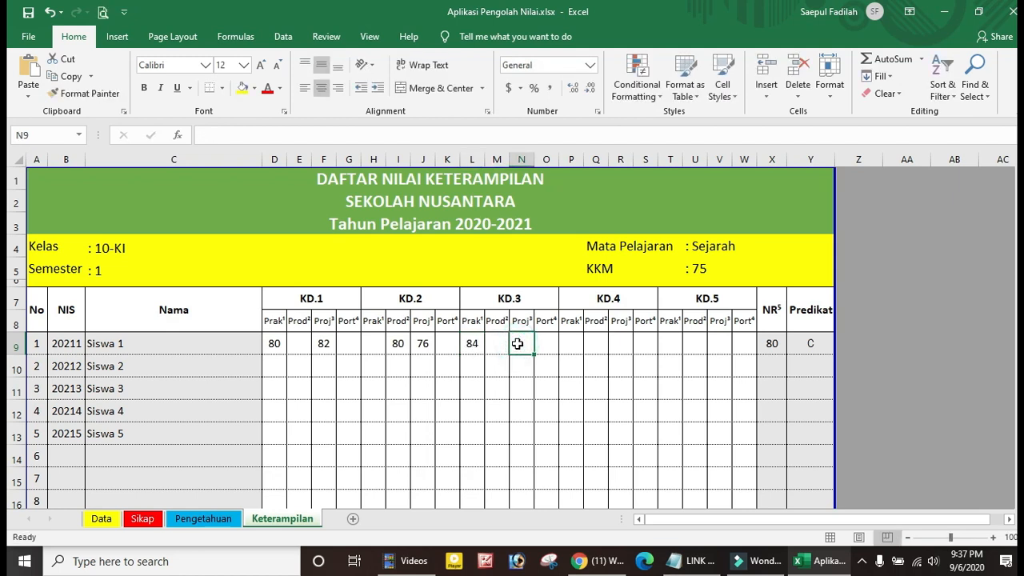
{"action": "type", "text": "88"}
{"action": "left_click", "coordinate": [524, 366]}
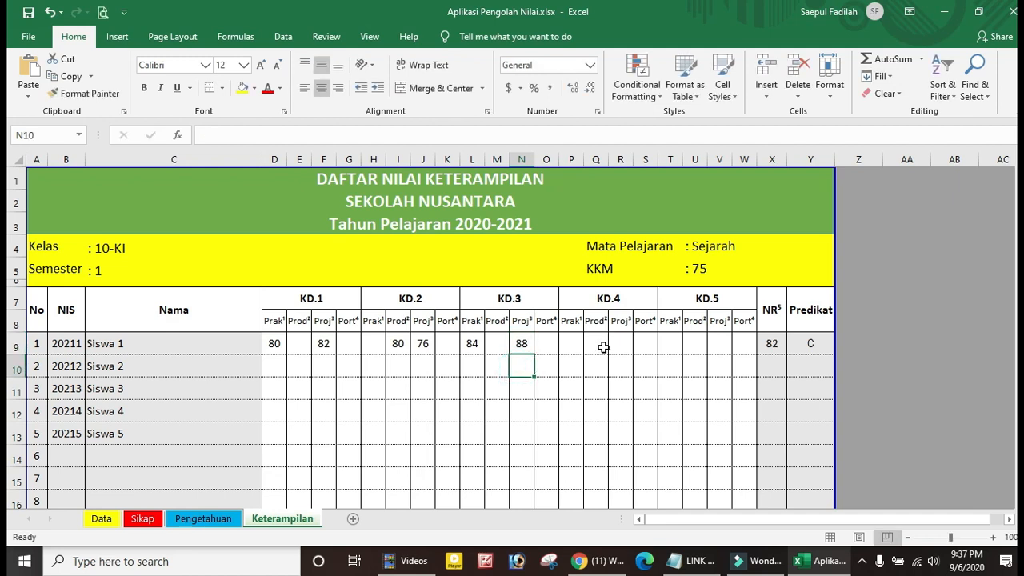
Enter Siswa 1's KD.4 scores (Prak 76, Prod 77) and KD.5 scores (Prak 80, Prod 86, Proj 90)
{"action": "left_click", "coordinate": [577, 343]}
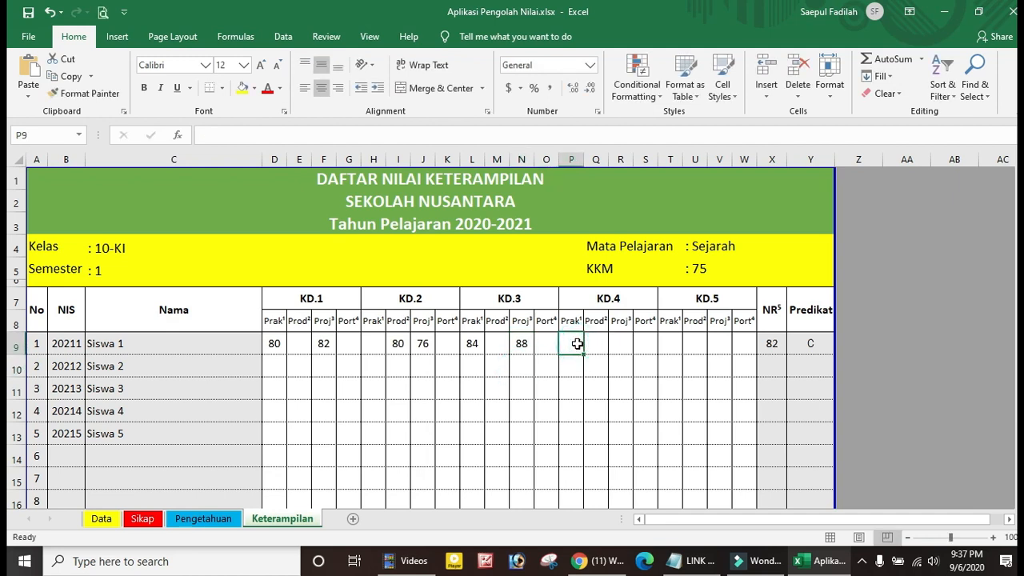
{"action": "type", "text": "76"}
{"action": "left_click", "coordinate": [602, 343]}
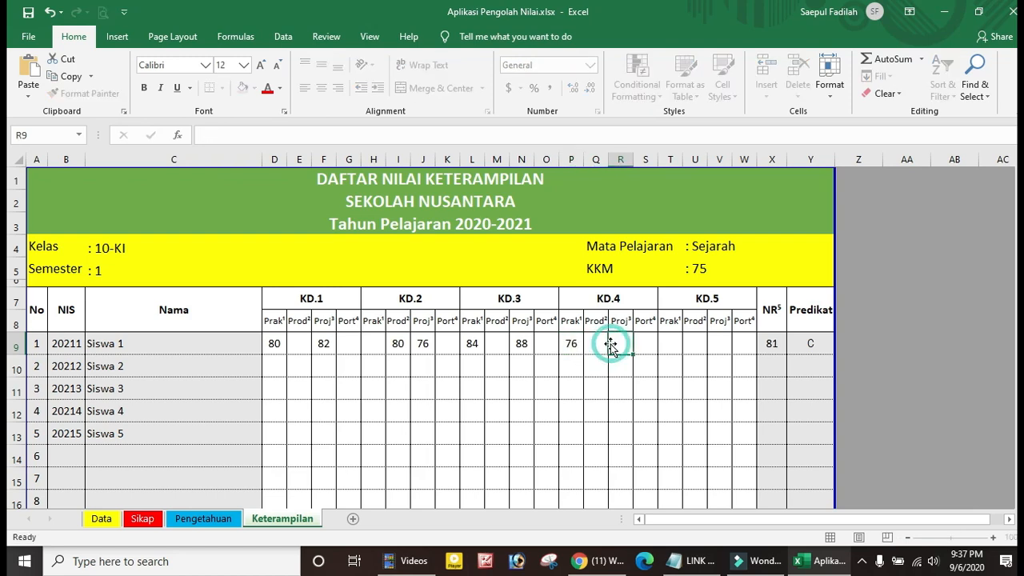
{"action": "type", "text": "77"}
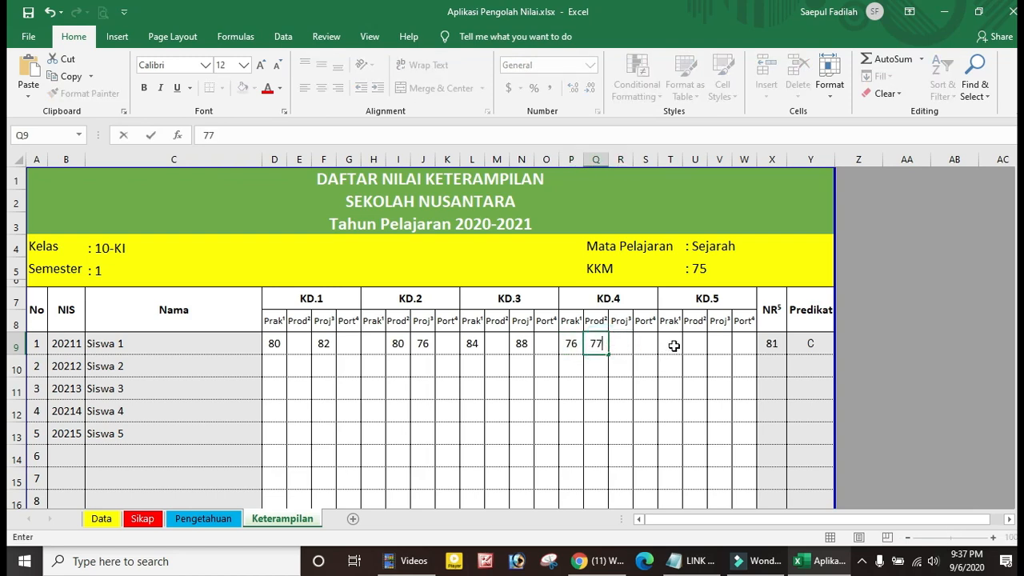
{"action": "left_click", "coordinate": [673, 345]}
{"action": "type", "text": "80"}
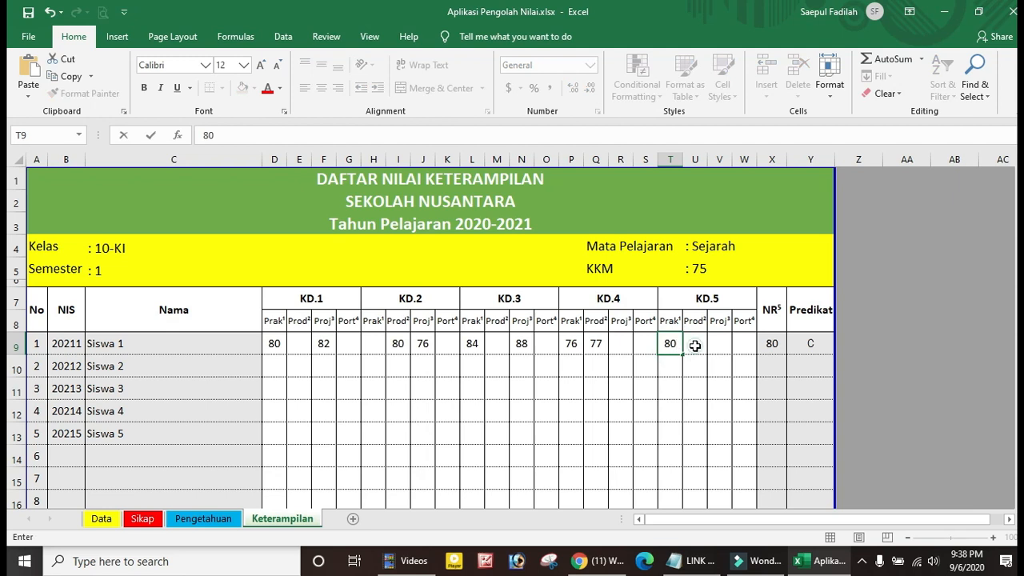
{"action": "left_click", "coordinate": [695, 346]}
{"action": "type", "text": "86"}
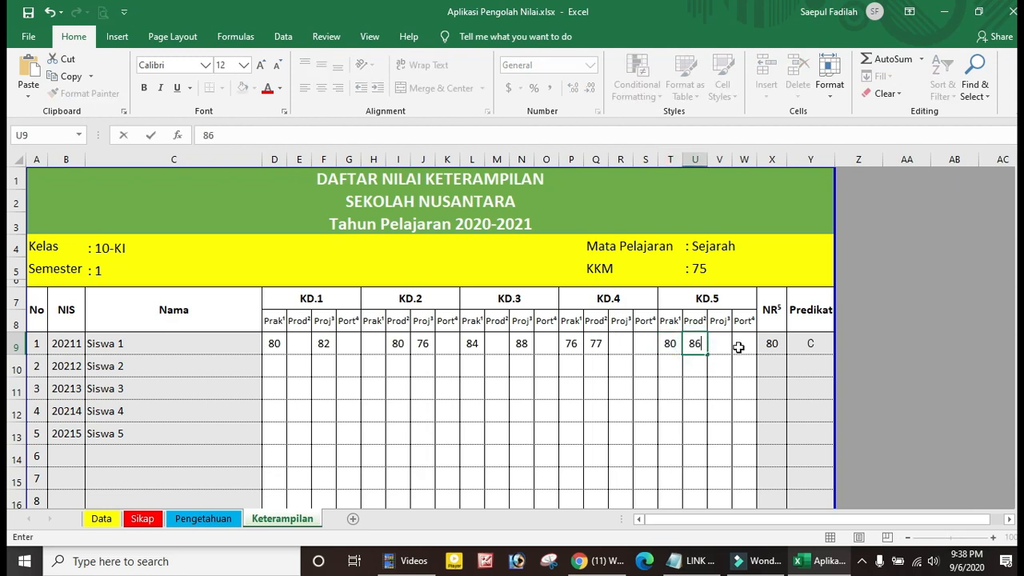
{"action": "left_click", "coordinate": [737, 344]}
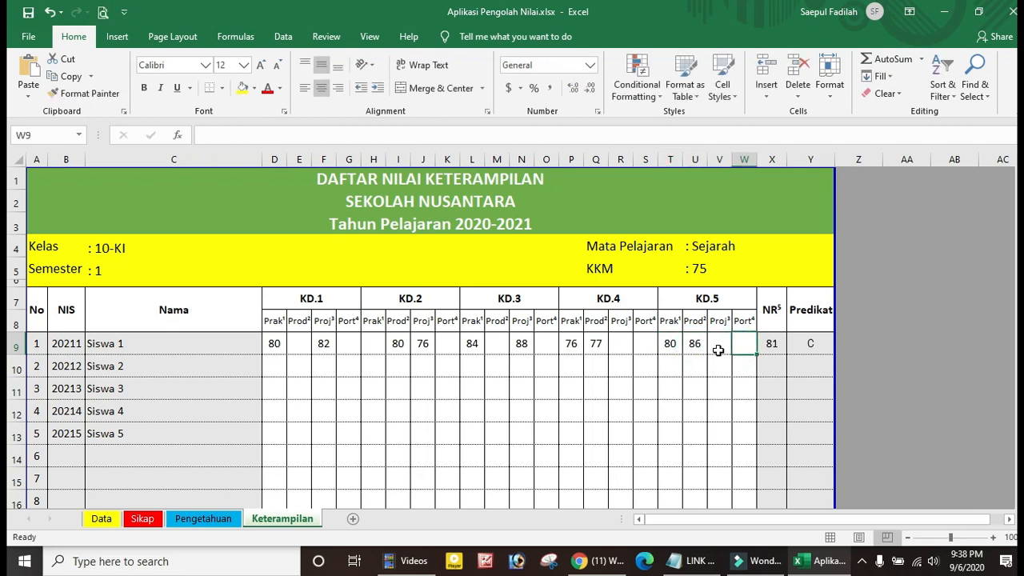
{"action": "left_click", "coordinate": [719, 350]}
{"action": "type", "text": "90"}
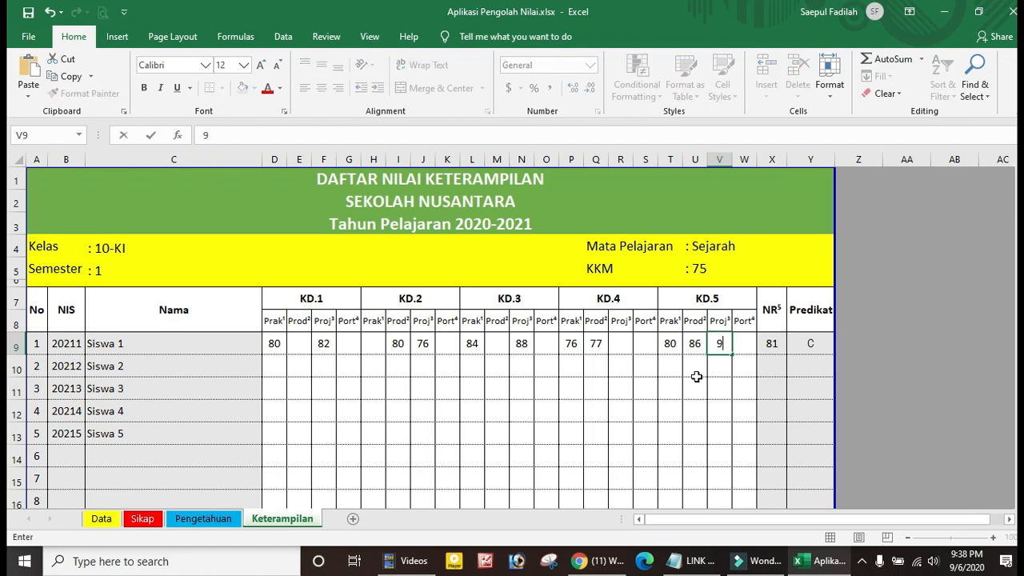
{"action": "left_click", "coordinate": [695, 379]}
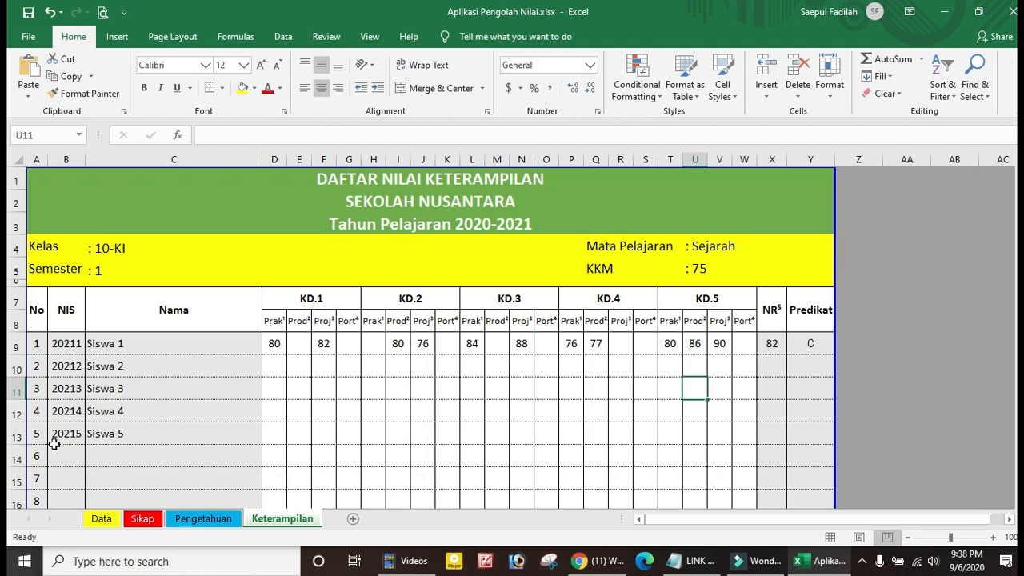
{"action": "left_click", "coordinate": [102, 520]}
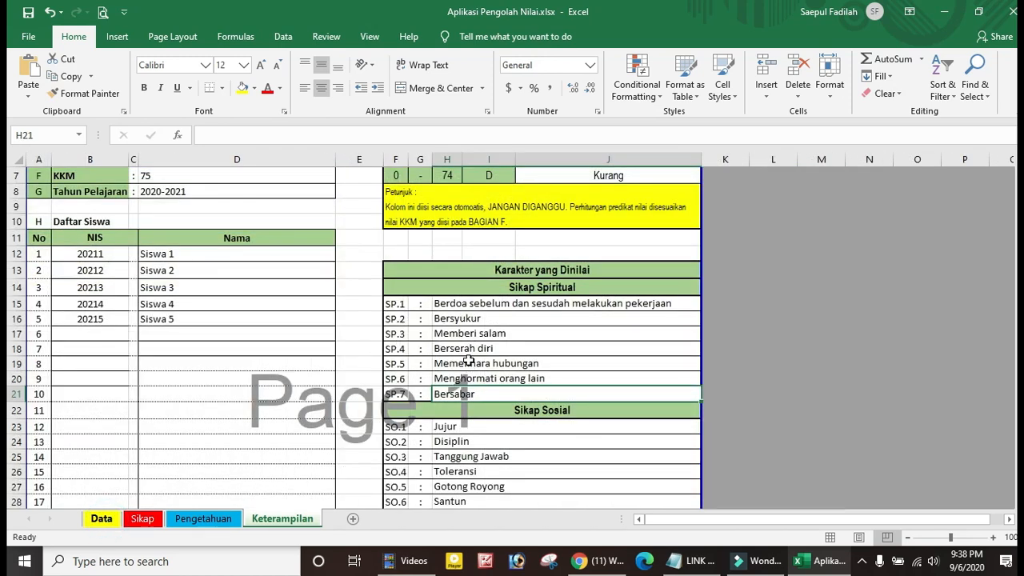
{"action": "scroll", "coordinate": [469, 359], "scroll_direction": "up", "scroll_amount": 2}
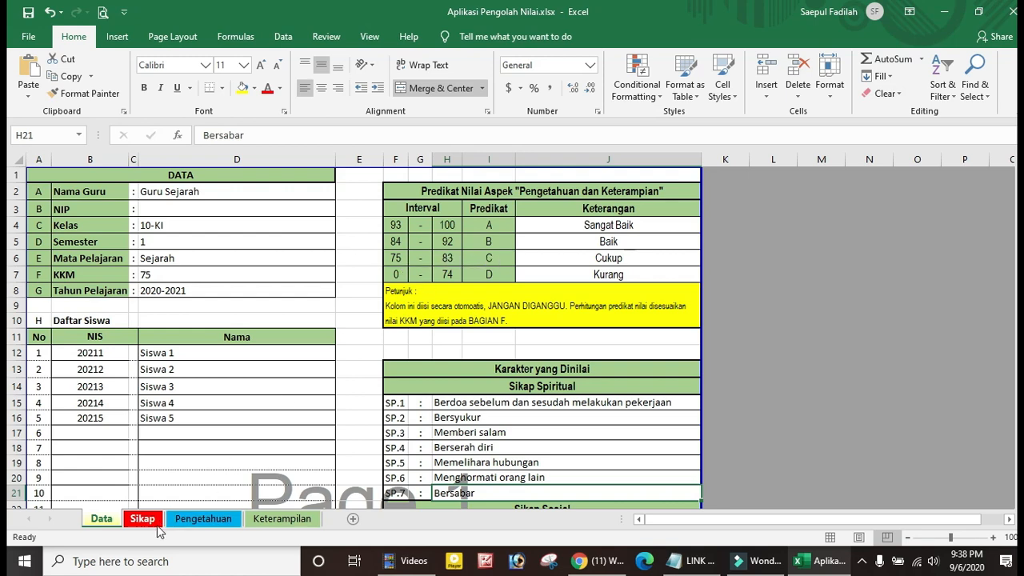
{"action": "left_click", "coordinate": [281, 519]}
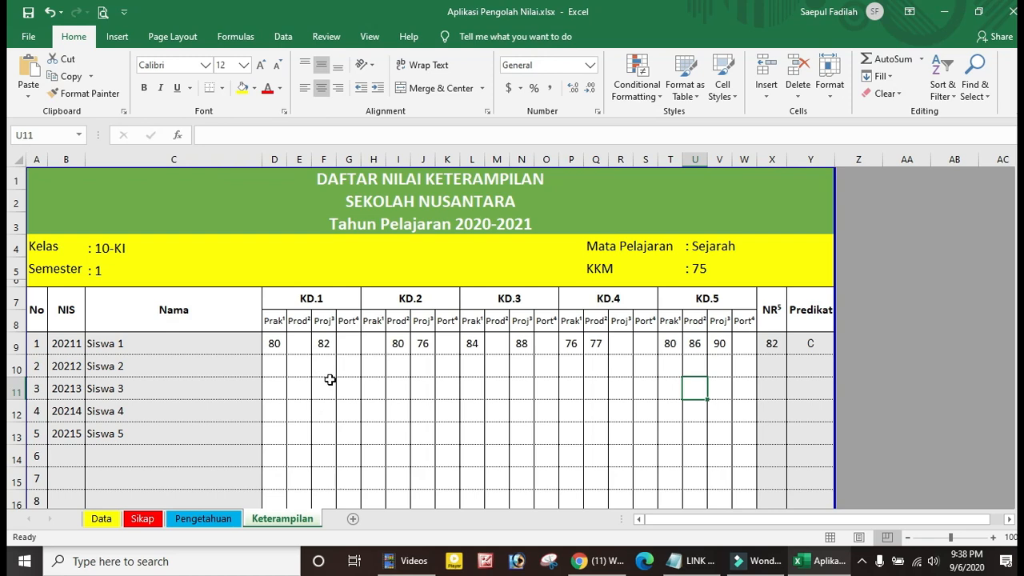
{"action": "scroll", "coordinate": [328, 393], "scroll_direction": "down", "scroll_amount": 11}
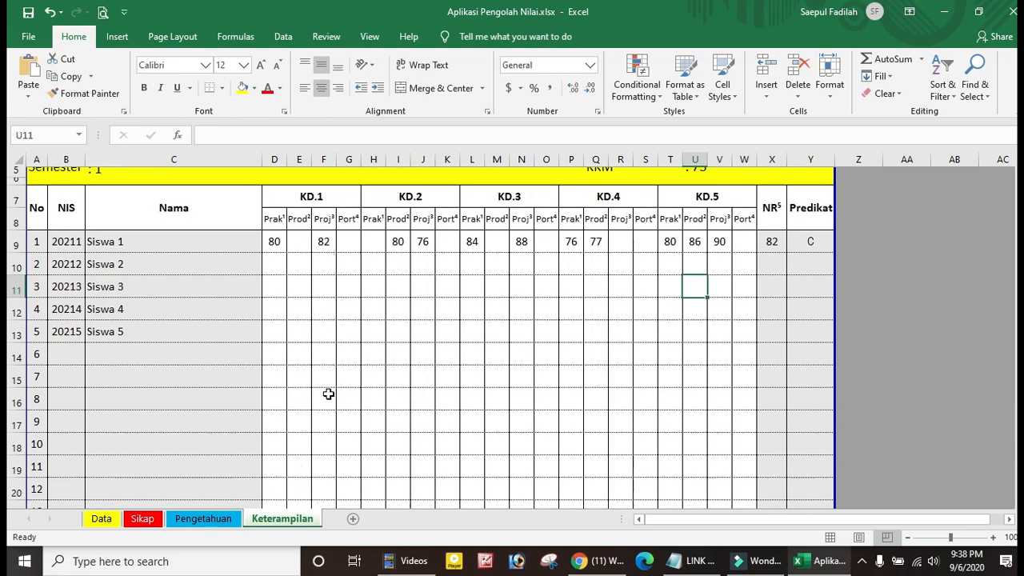
{"action": "scroll", "coordinate": [328, 393], "scroll_direction": "down", "scroll_amount": 2}
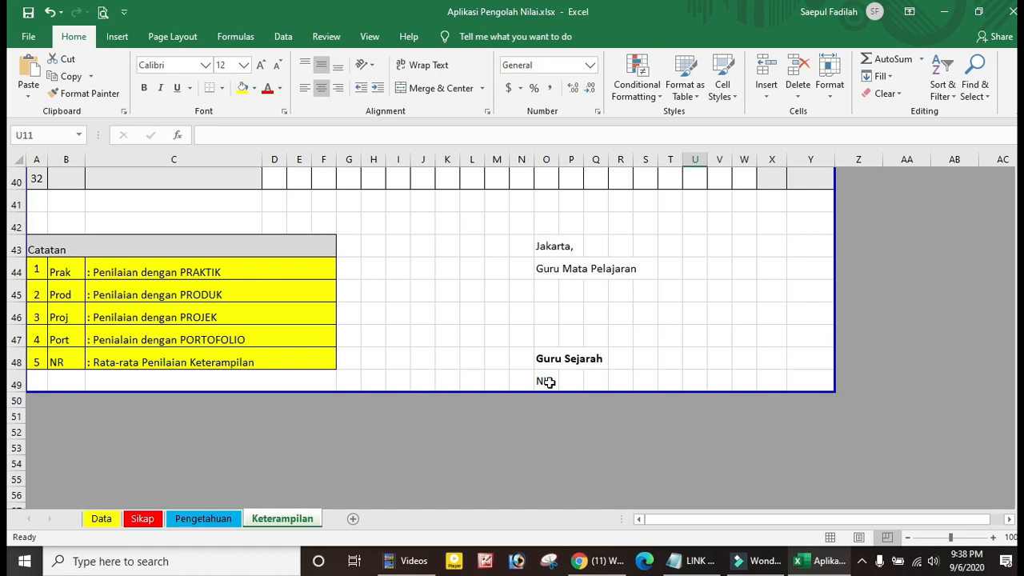
On the Data sheet, enter the teacher's NIP in D3 as text with a leading apostrophe
{"action": "left_click", "coordinate": [102, 518]}
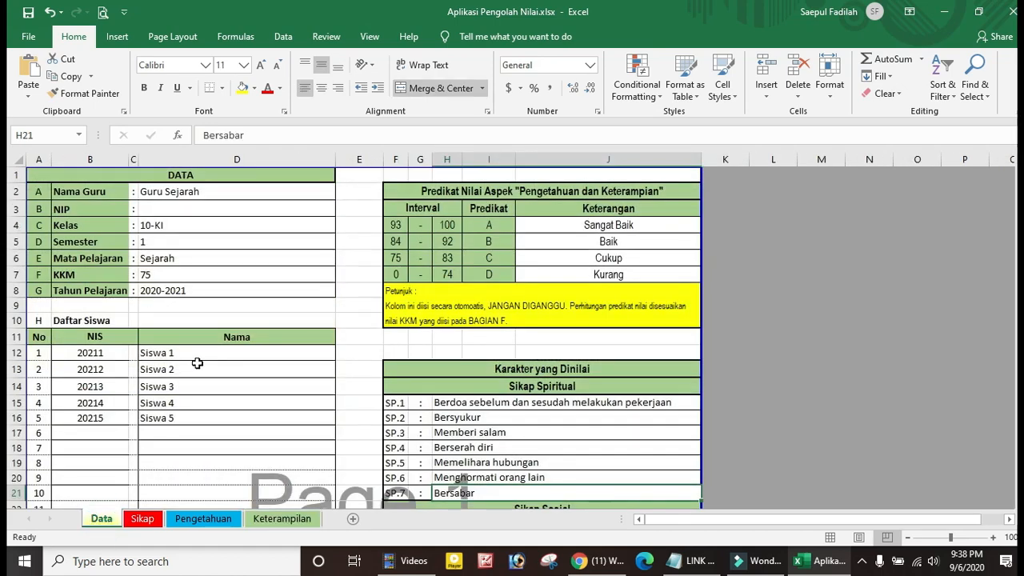
{"action": "left_click", "coordinate": [187, 207]}
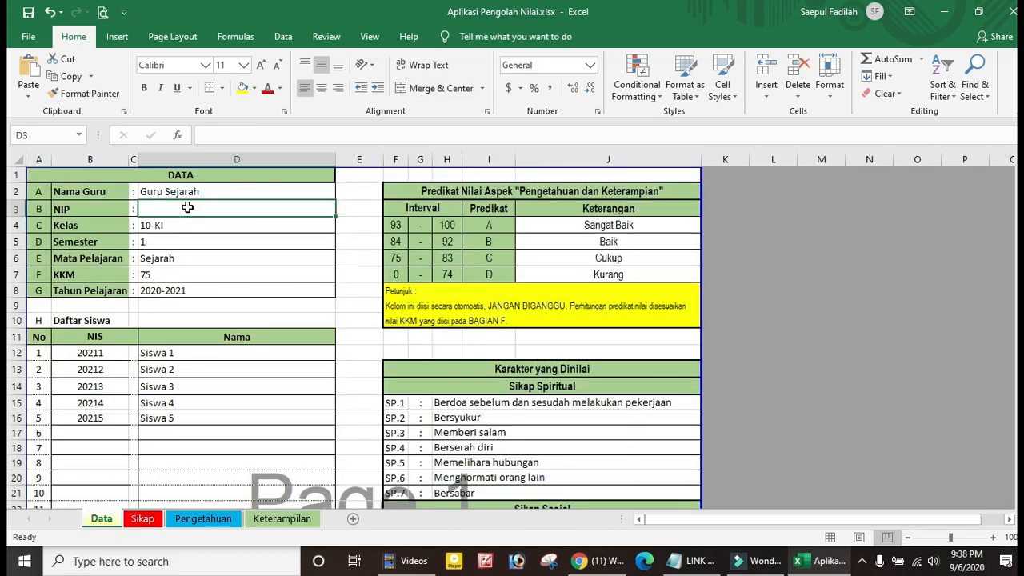
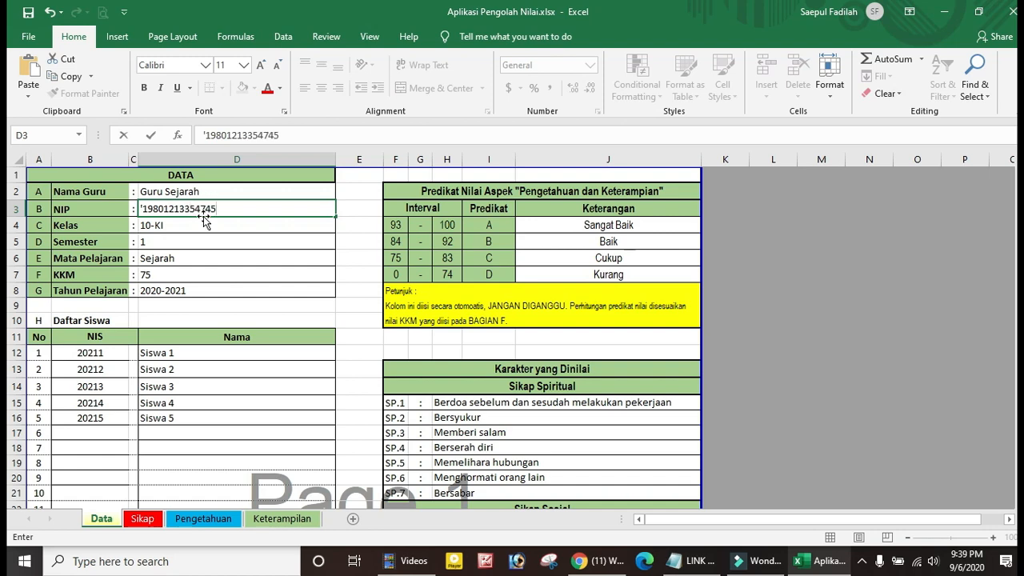
{"action": "left_click", "coordinate": [256, 259]}
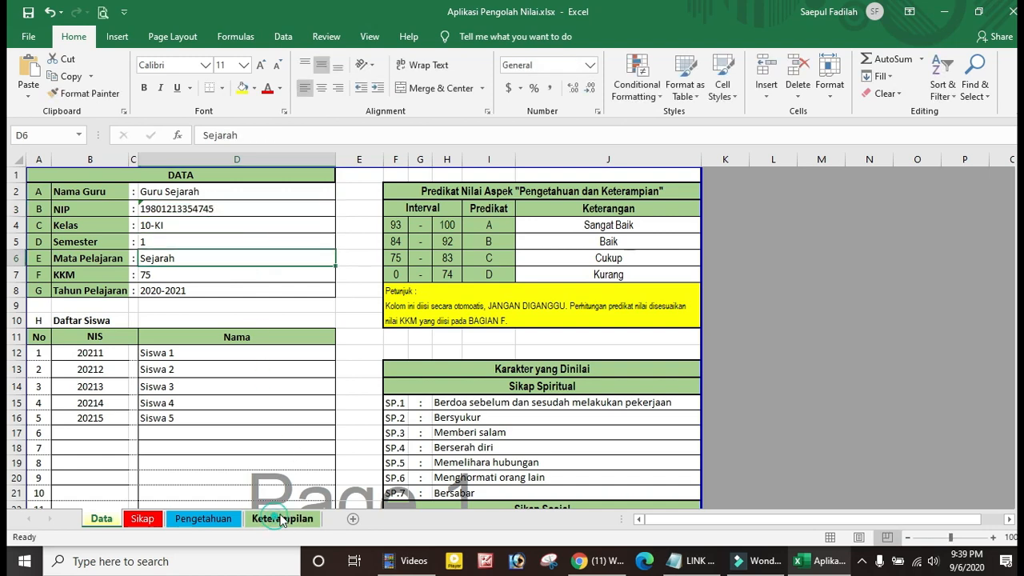
On the Keterampilan sheet, check the signature block's NIP, the KD headers and Siswa 1's name formula
{"action": "left_click", "coordinate": [282, 518]}
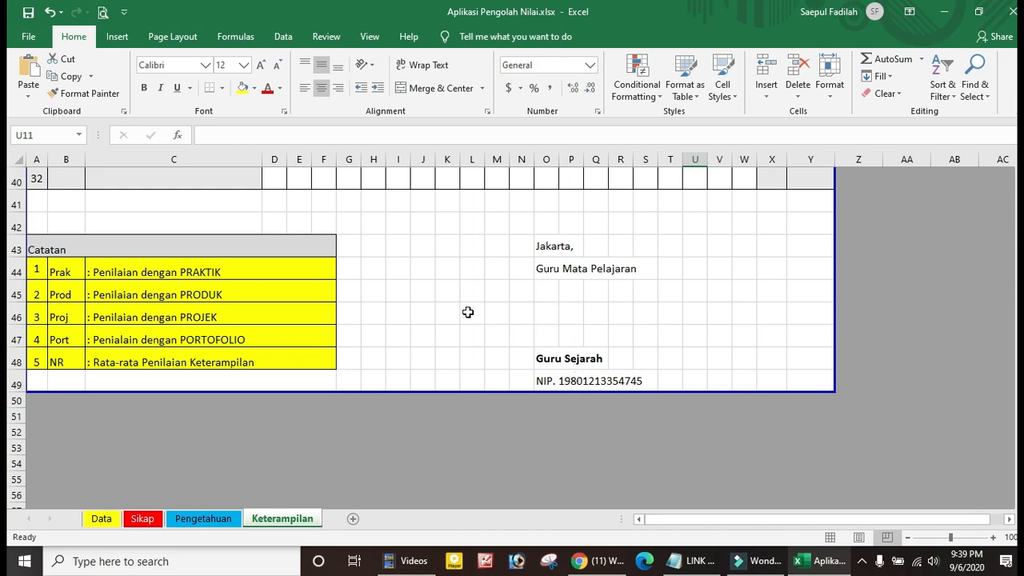
{"action": "scroll", "coordinate": [467, 312], "scroll_direction": "up", "scroll_amount": 7}
{"action": "scroll", "coordinate": [464, 313], "scroll_direction": "up", "scroll_amount": 3}
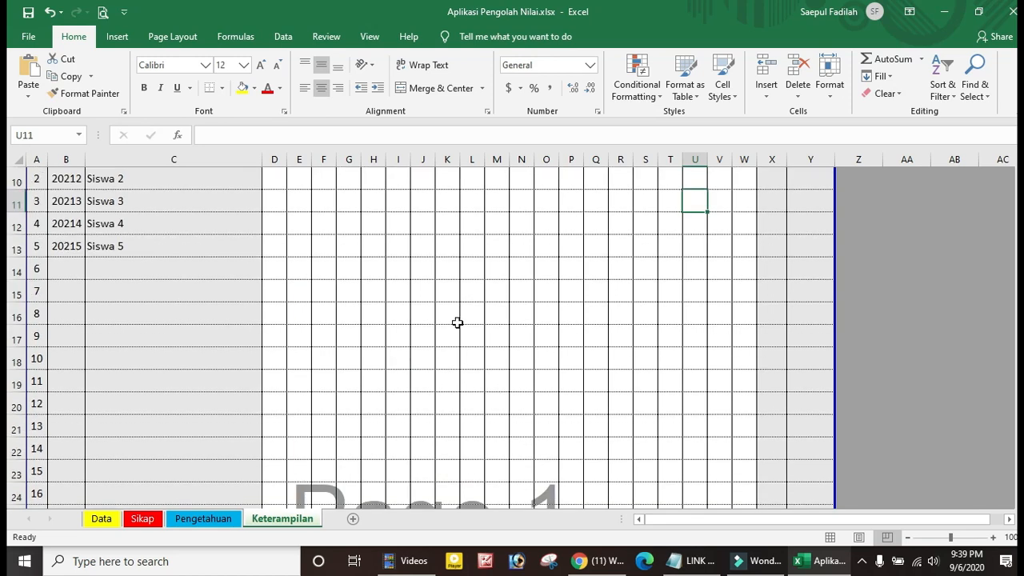
{"action": "scroll", "coordinate": [457, 322], "scroll_direction": "up", "scroll_amount": 3}
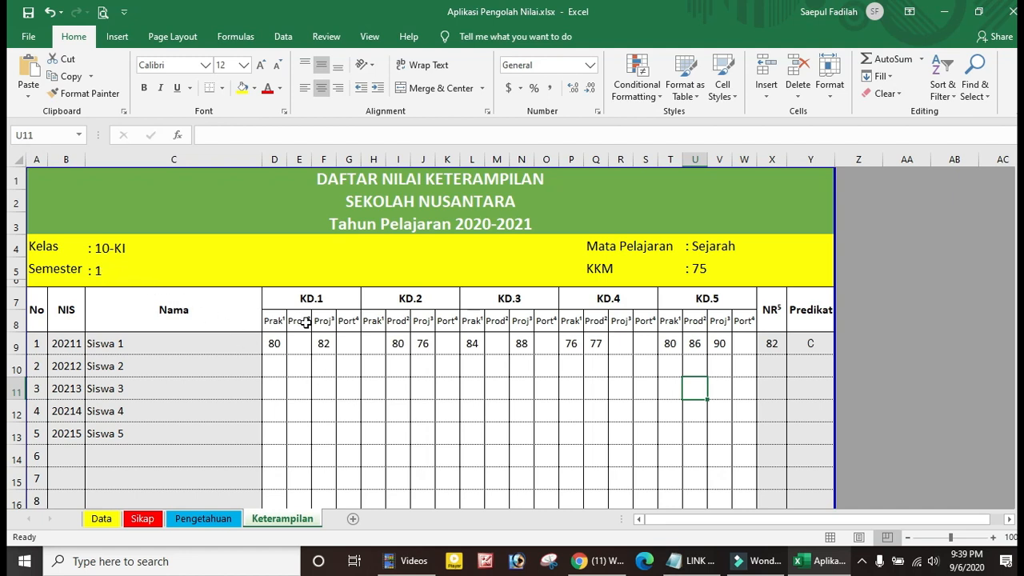
{"action": "left_click", "coordinate": [313, 300]}
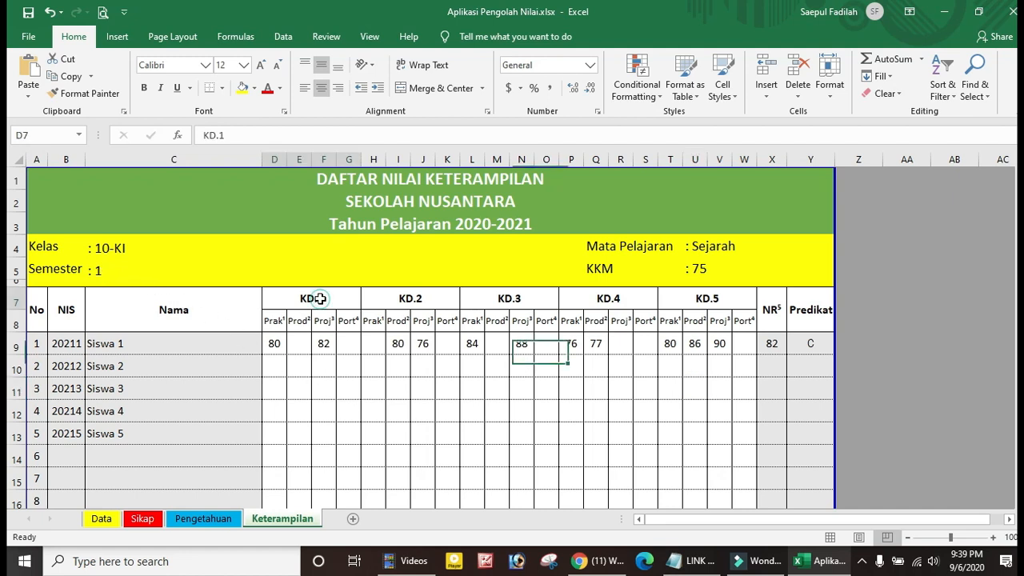
{"action": "left_click", "coordinate": [419, 296]}
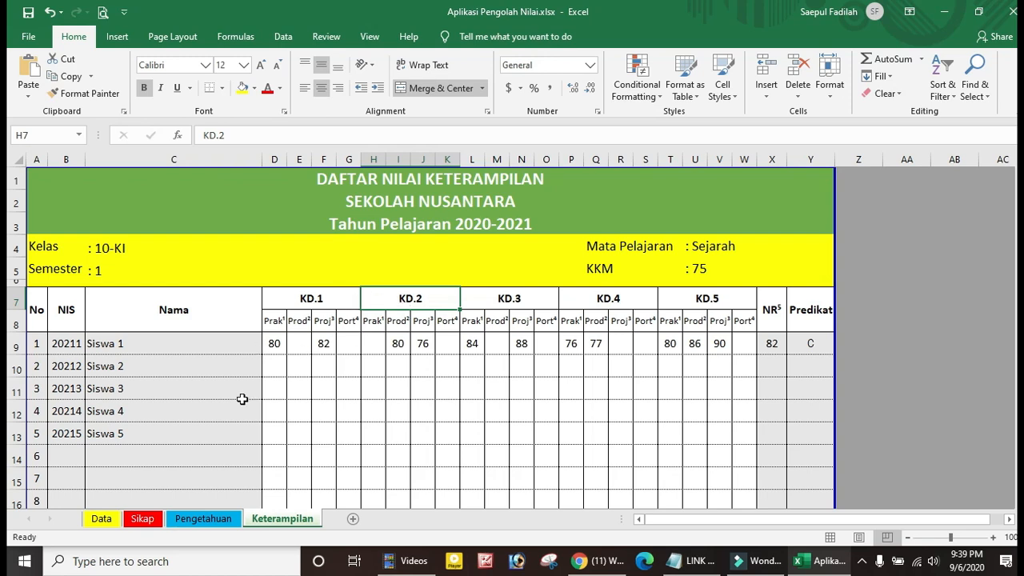
{"action": "scroll", "coordinate": [243, 400], "scroll_direction": "down", "scroll_amount": 1}
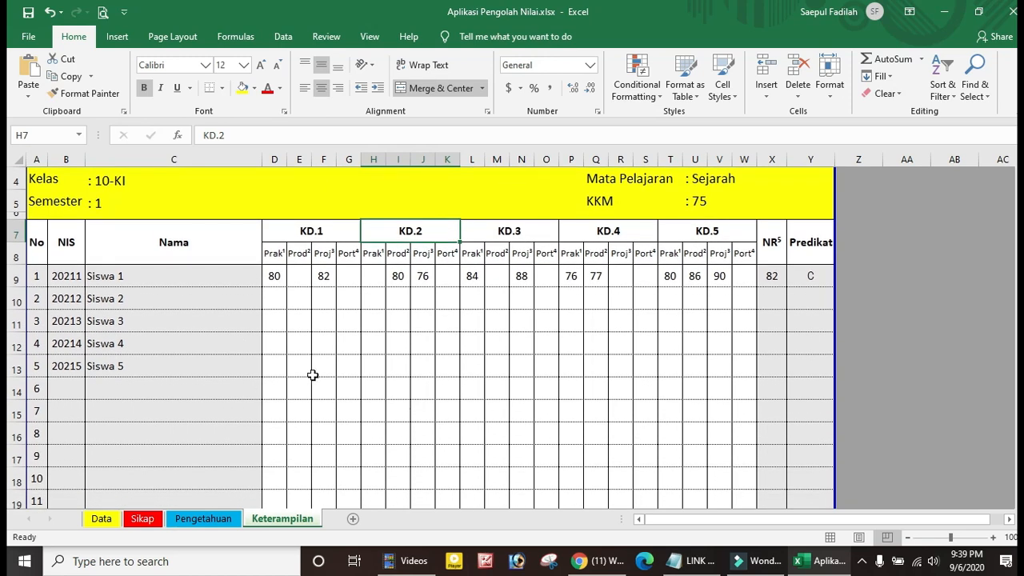
{"action": "scroll", "coordinate": [312, 372], "scroll_direction": "up", "scroll_amount": 1}
{"action": "scroll", "coordinate": [329, 388], "scroll_direction": "down", "scroll_amount": 1}
{"action": "left_click", "coordinate": [168, 280]}
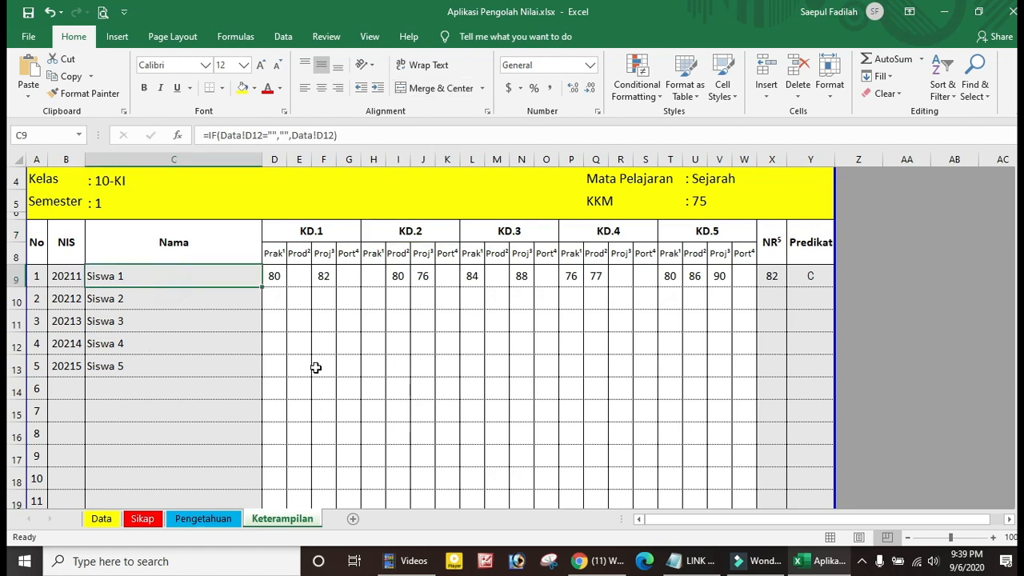
{"action": "left_click", "coordinate": [330, 373]}
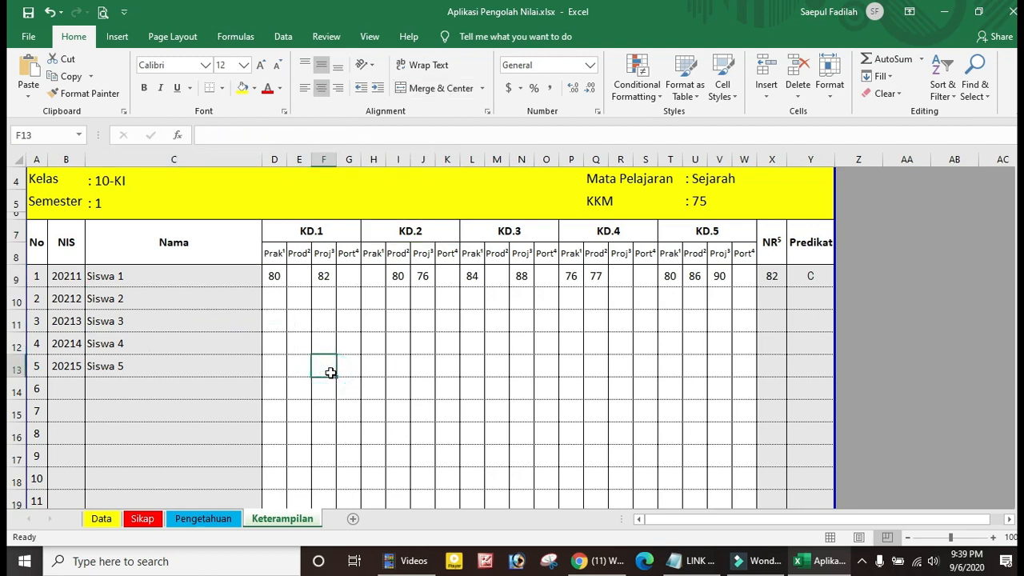
Scroll the Pengetahuan sheet down to its signature block to check the NIP, then back up
{"action": "left_click", "coordinate": [219, 523]}
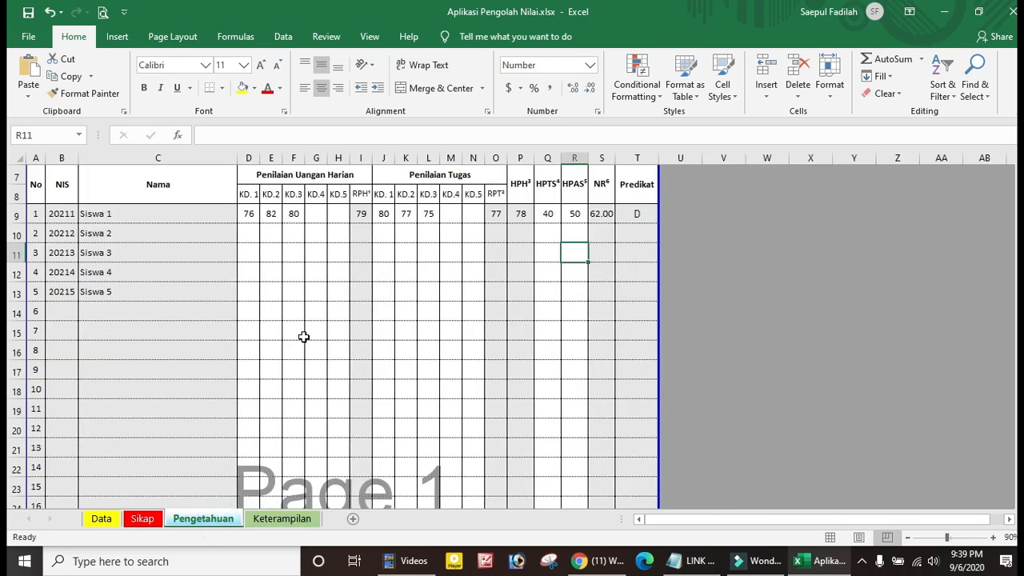
{"action": "scroll", "coordinate": [304, 337], "scroll_direction": "up", "scroll_amount": 2}
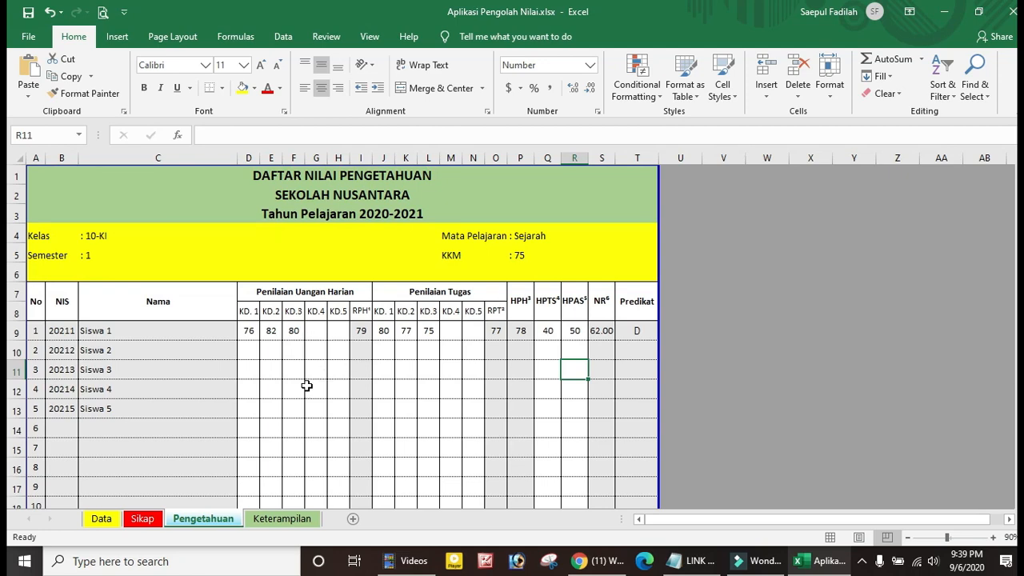
{"action": "scroll", "coordinate": [305, 389], "scroll_direction": "down", "scroll_amount": 2}
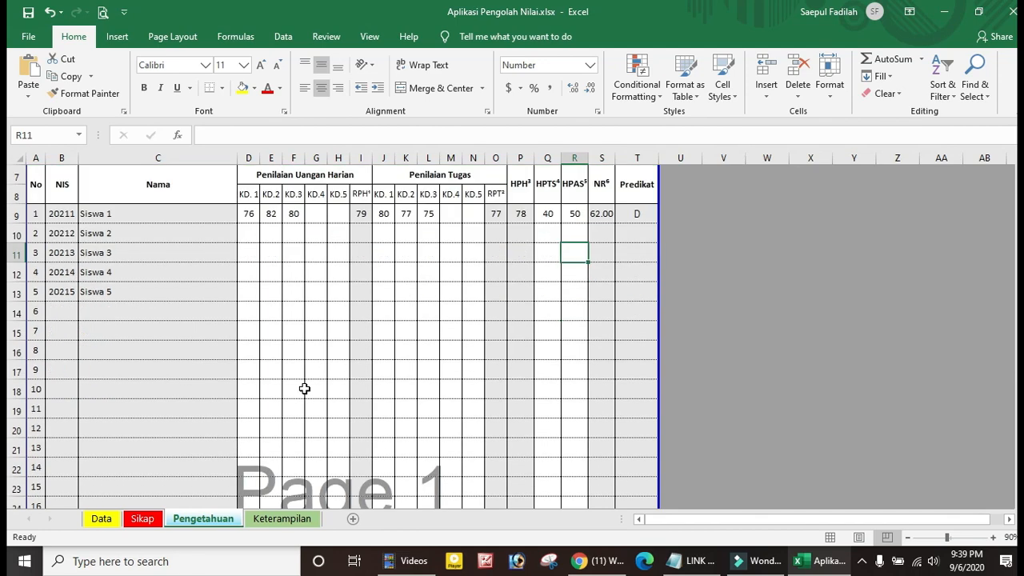
{"action": "scroll", "coordinate": [304, 389], "scroll_direction": "down", "scroll_amount": 2}
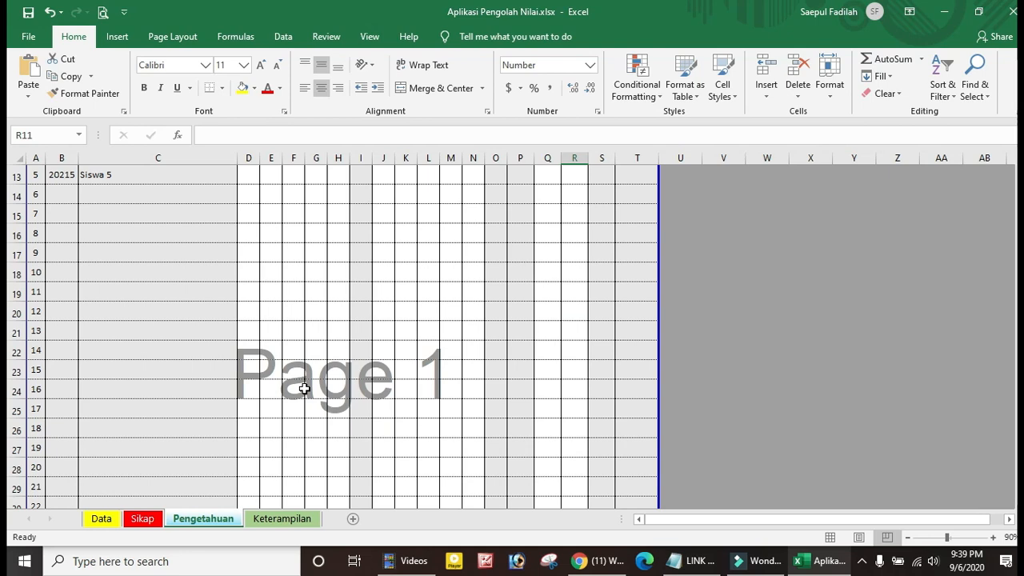
{"action": "scroll", "coordinate": [304, 389], "scroll_direction": "down", "scroll_amount": 3}
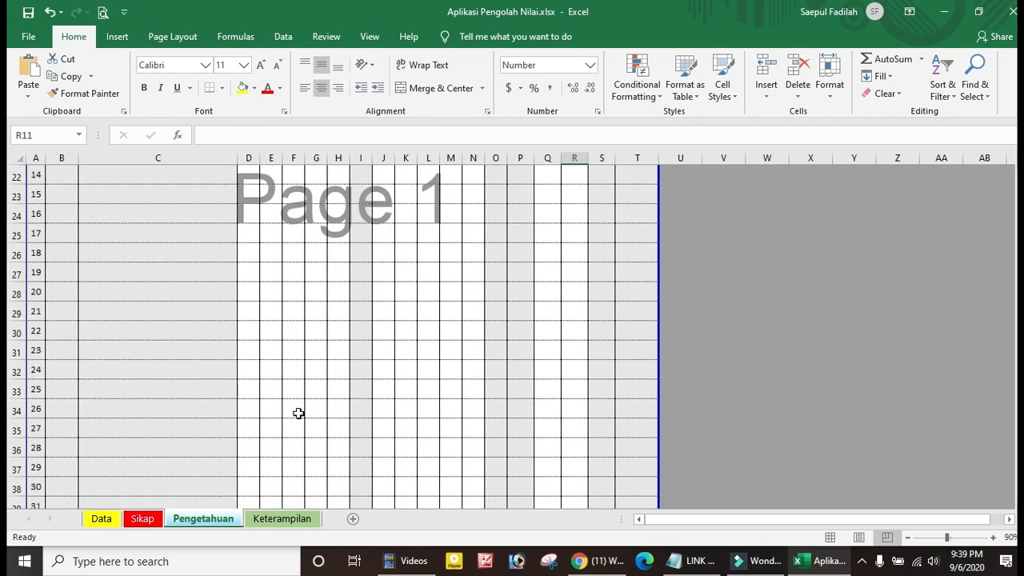
{"action": "scroll", "coordinate": [299, 413], "scroll_direction": "down", "scroll_amount": 1}
{"action": "scroll", "coordinate": [298, 413], "scroll_direction": "down", "scroll_amount": 3}
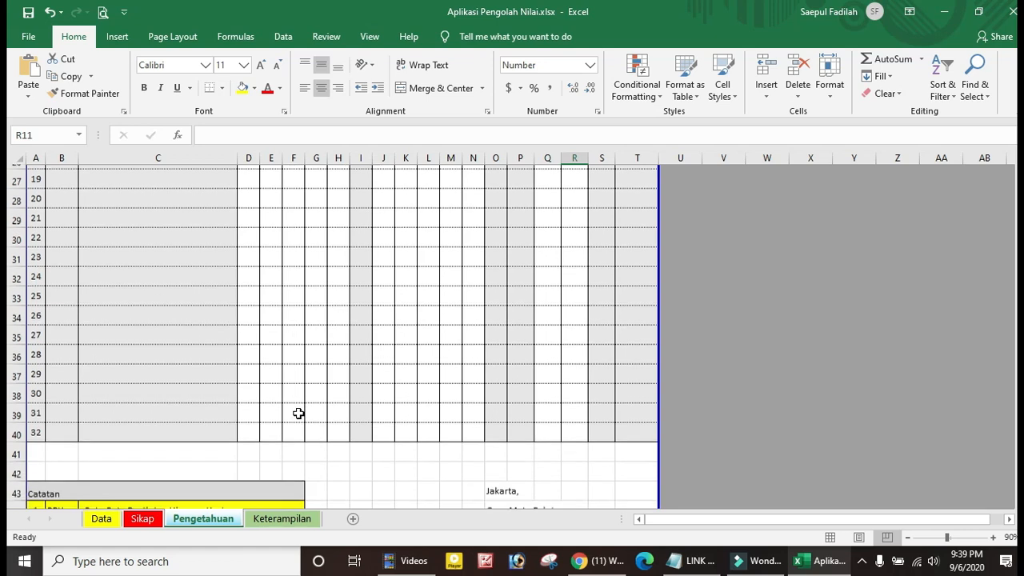
{"action": "left_click", "coordinate": [353, 362]}
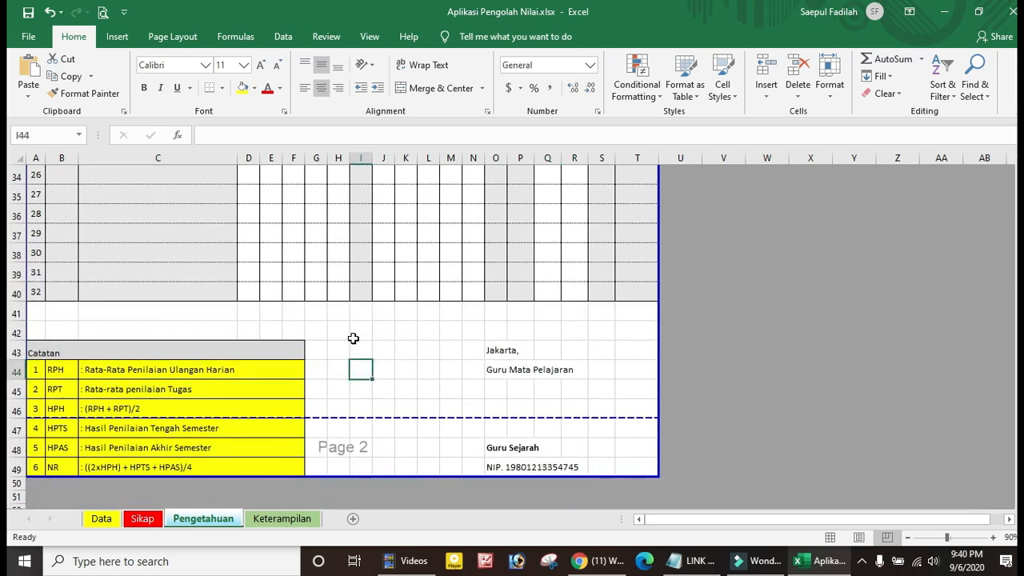
{"action": "scroll", "coordinate": [352, 339], "scroll_direction": "up", "scroll_amount": 6}
{"action": "scroll", "coordinate": [355, 343], "scroll_direction": "up", "scroll_amount": 5}
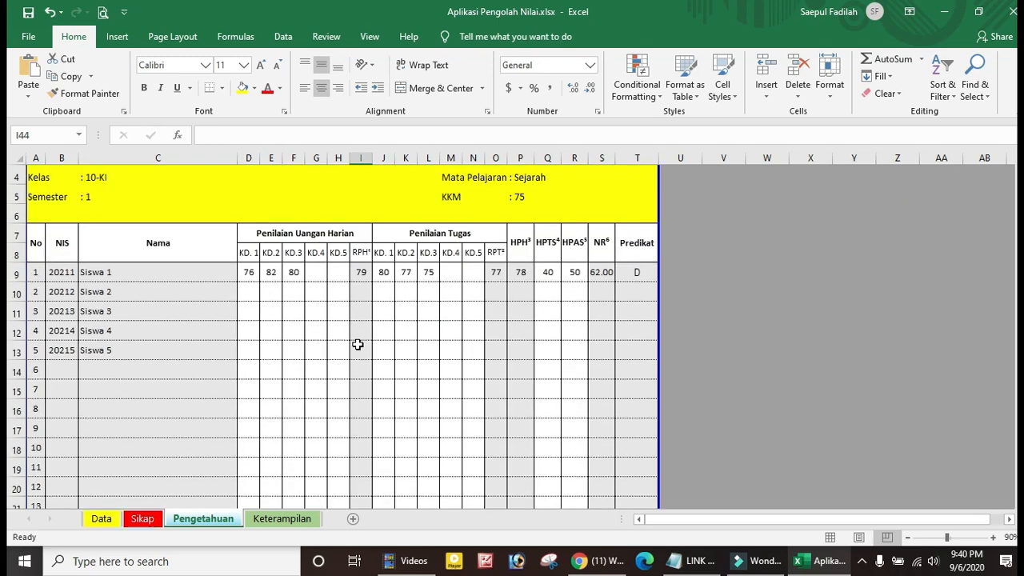